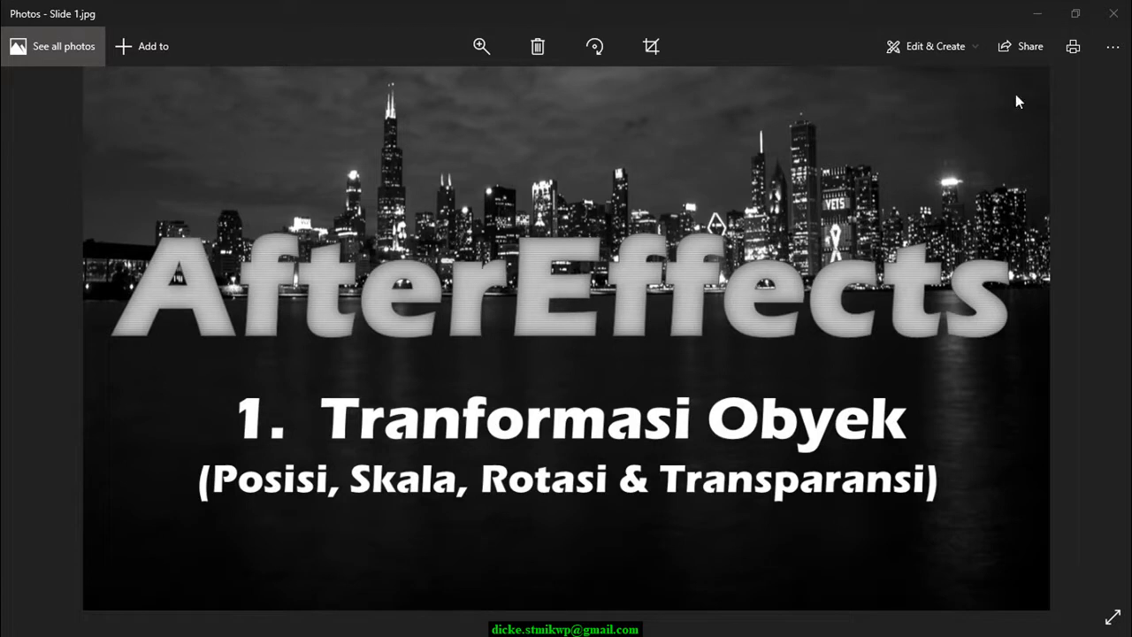
# - Play the finished Transformasi video from the 1 Transformasi folder to review the target animation, then close the player
pyautogui.click(1035, 15)
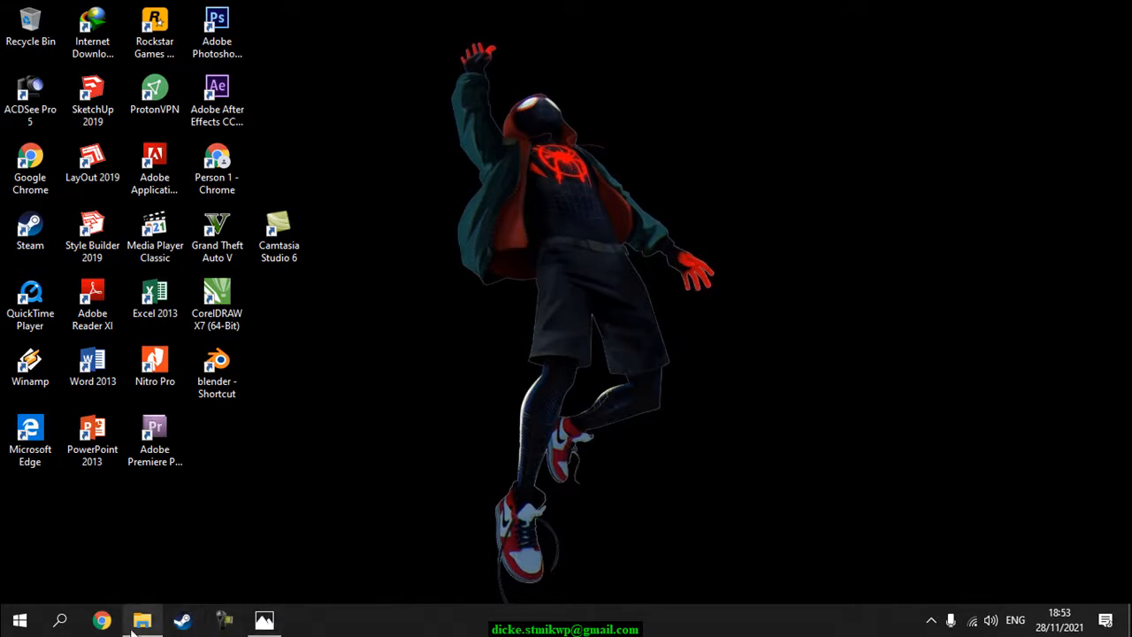
pyautogui.click(134, 624)
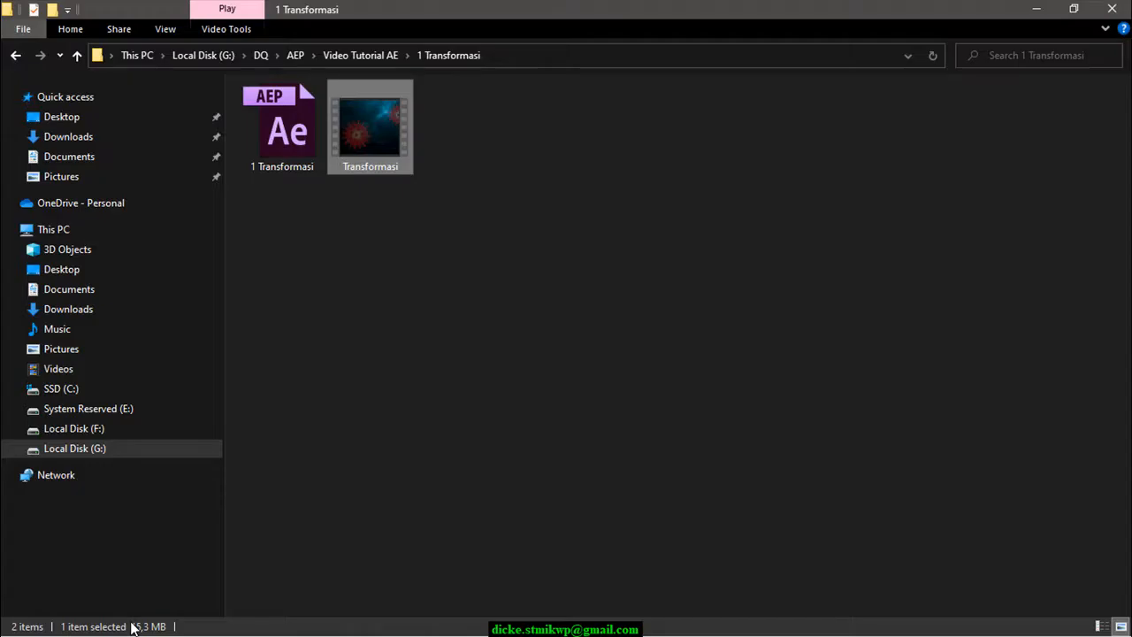
pyautogui.doubleClick(369, 154)
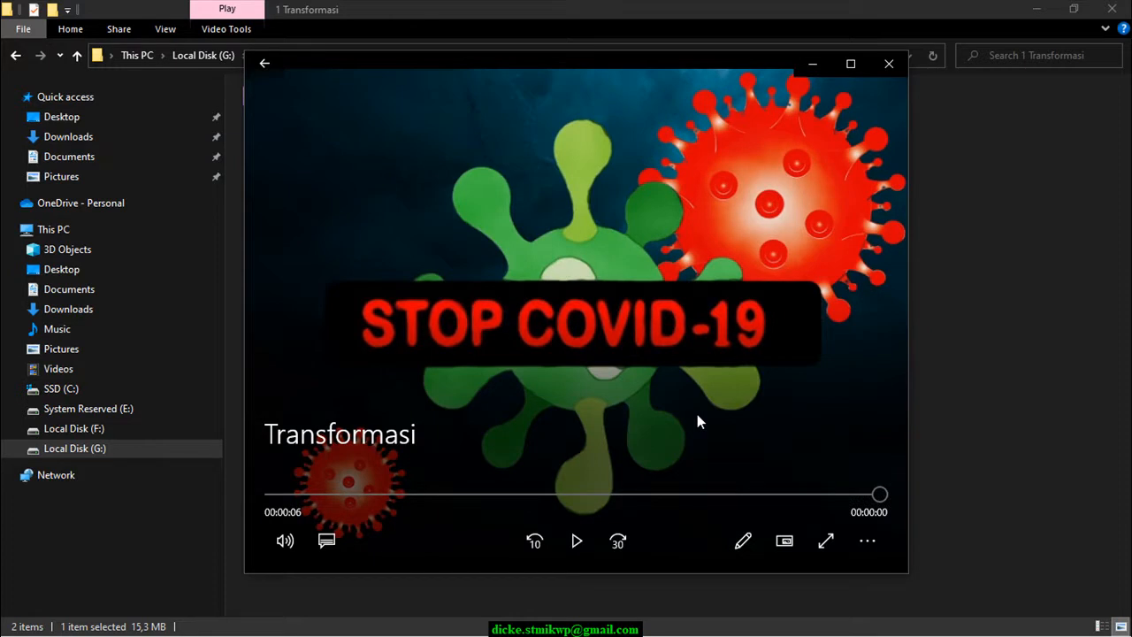
pyautogui.click(577, 552)
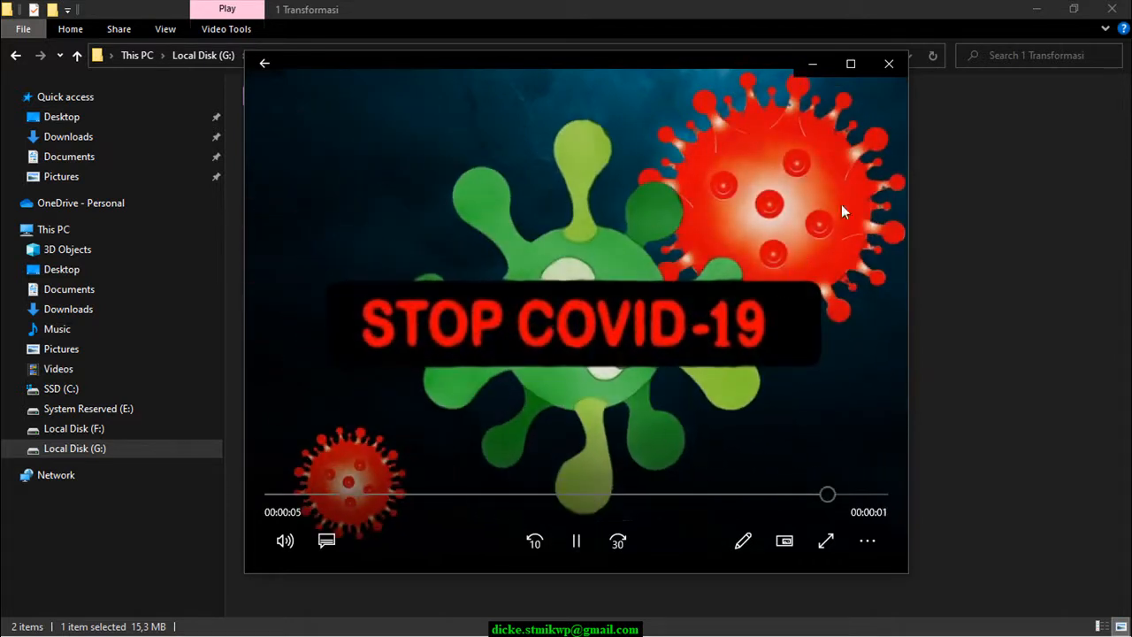
pyautogui.click(881, 67)
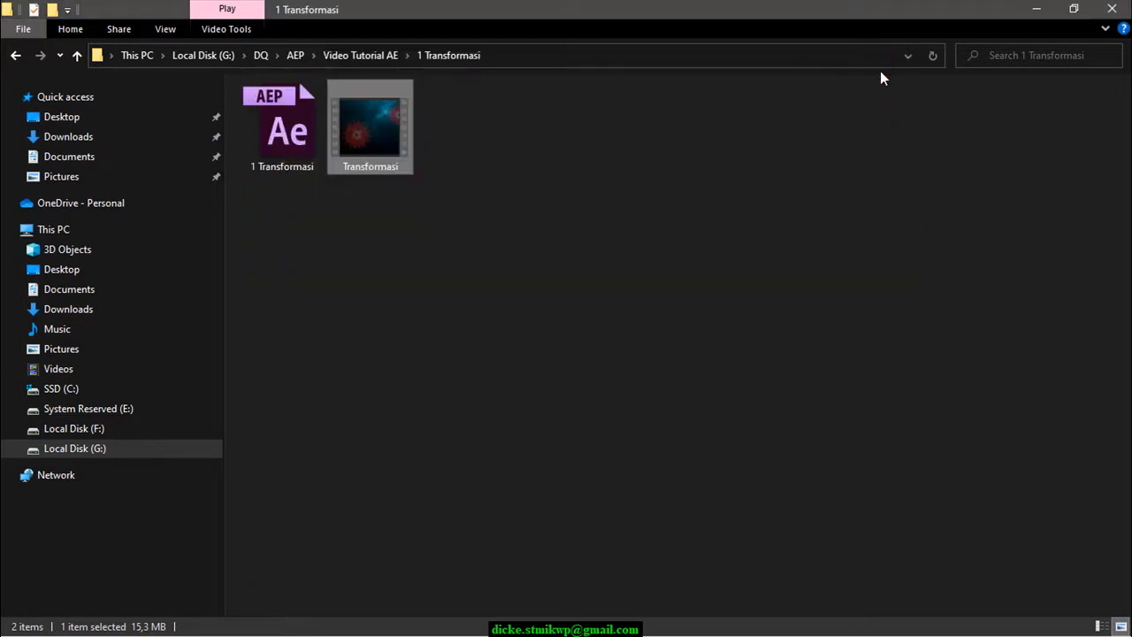
# - Switch to Adobe After Effects CC and dismiss its start screen
pyautogui.click(1035, 11)
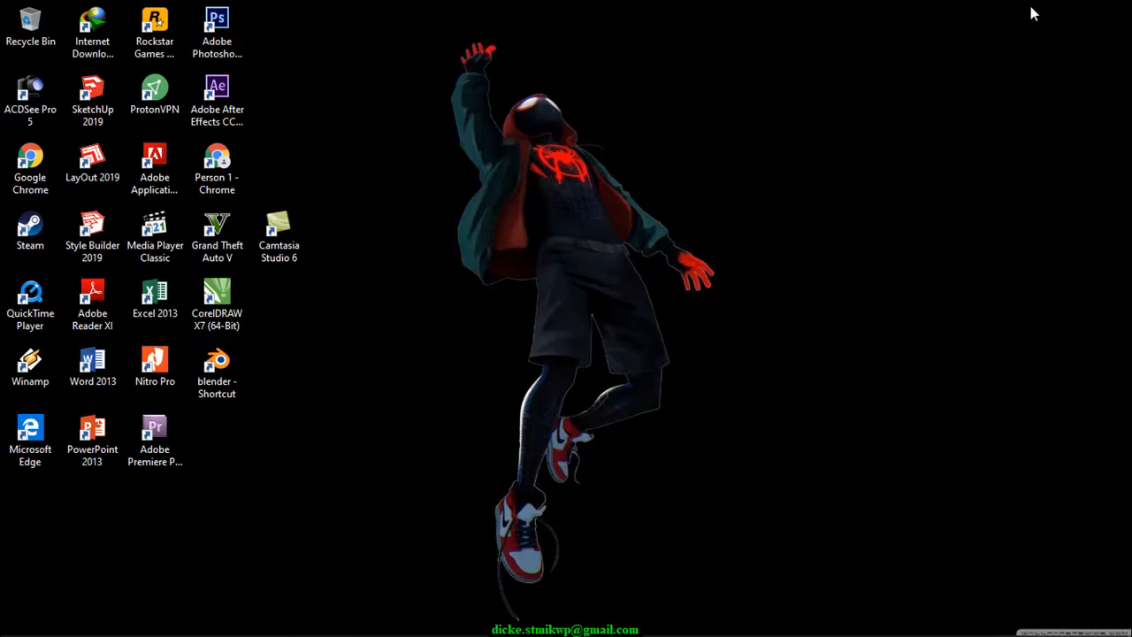
pyautogui.doubleClick(234, 103)
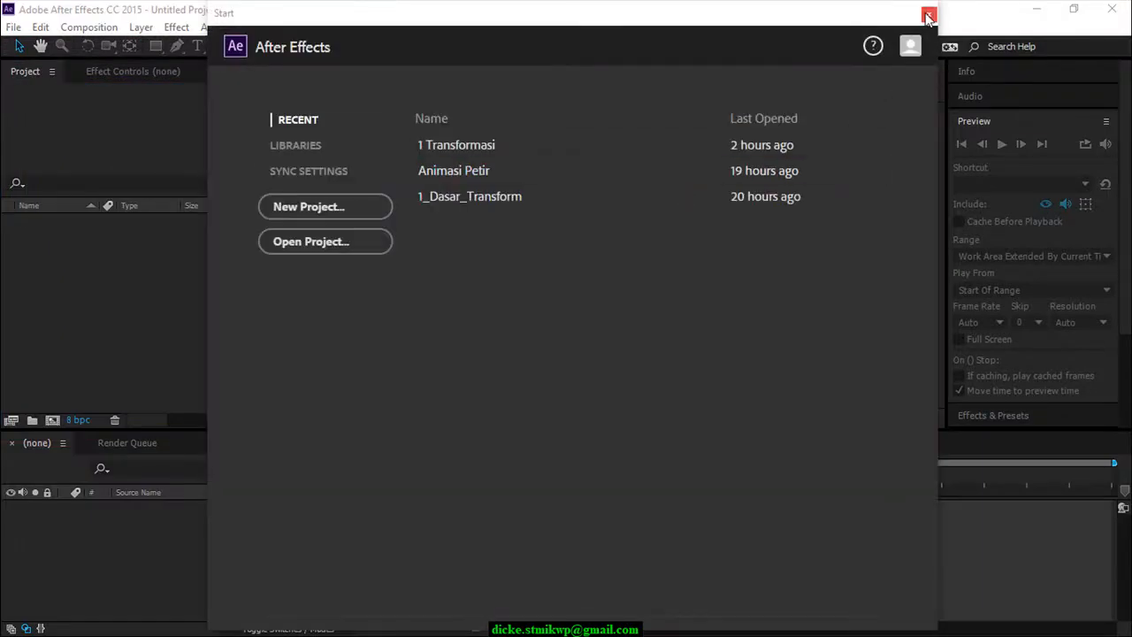
pyautogui.click(928, 17)
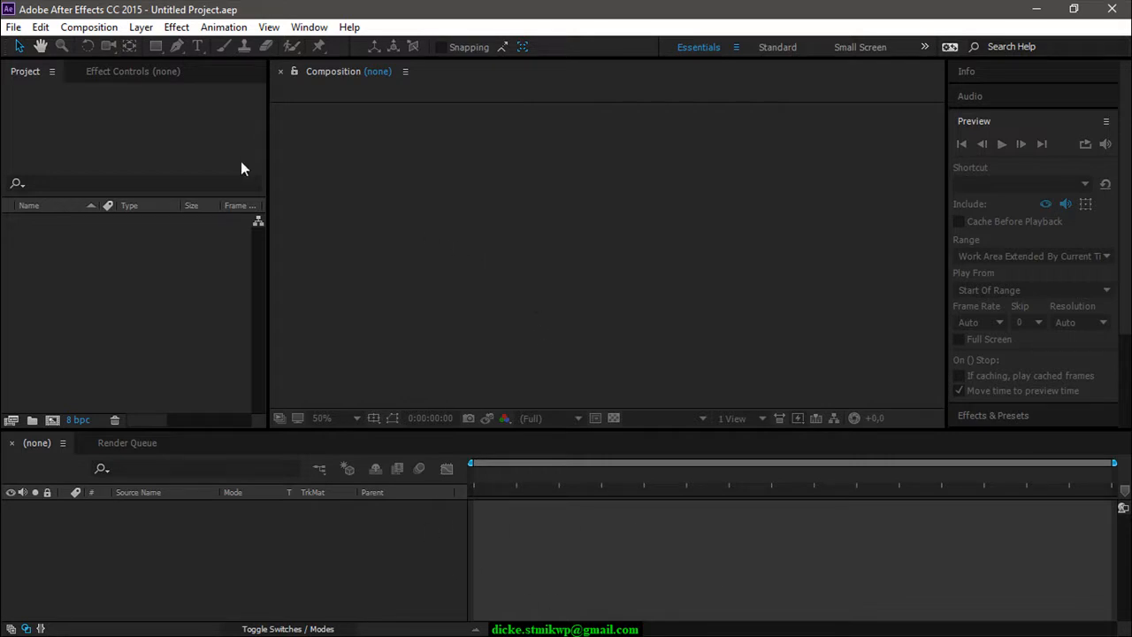
# - Create a composition named covid19 with the PAL D1/DV Square Pixel preset and a duration of 0:00:06:00
pyautogui.click(97, 30)
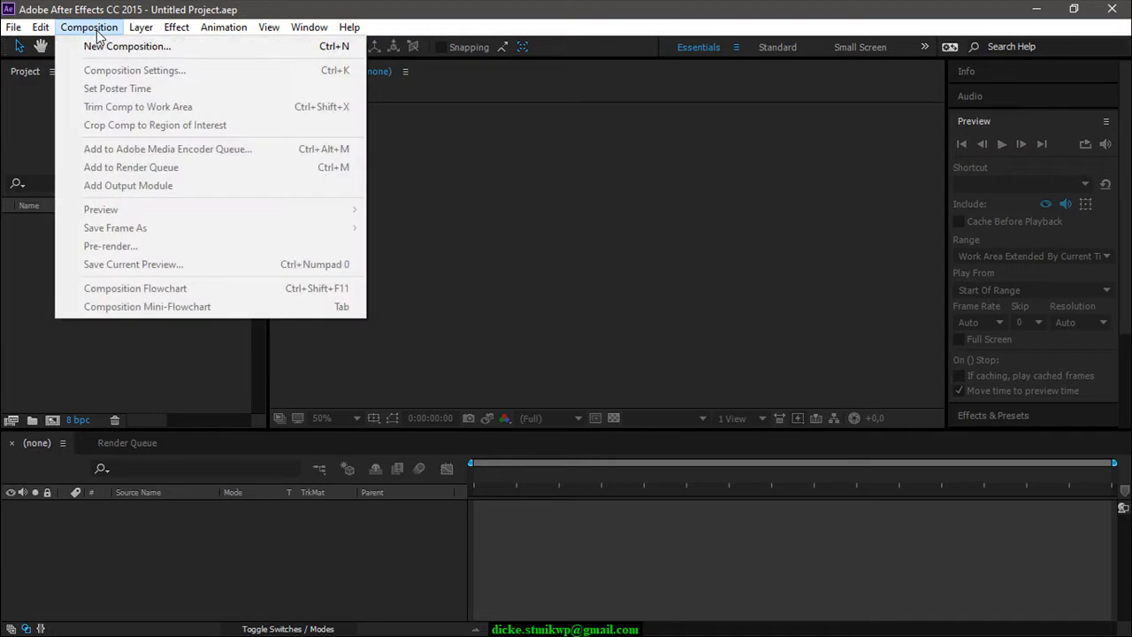
pyautogui.click(104, 48)
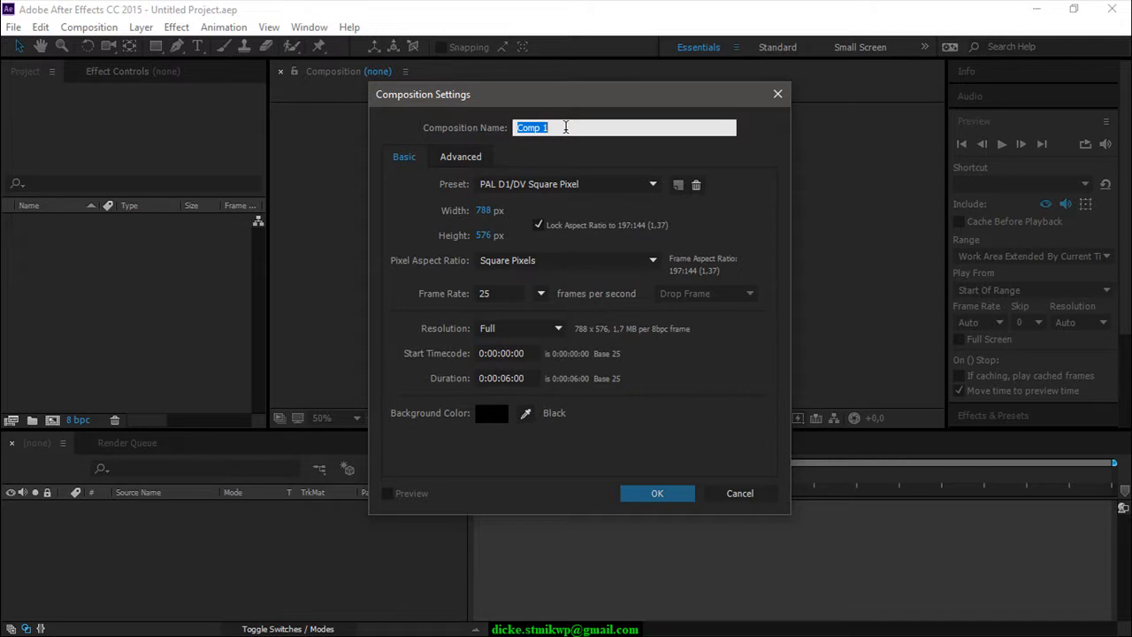
pyautogui.write('covid19')
pyautogui.click(651, 184)
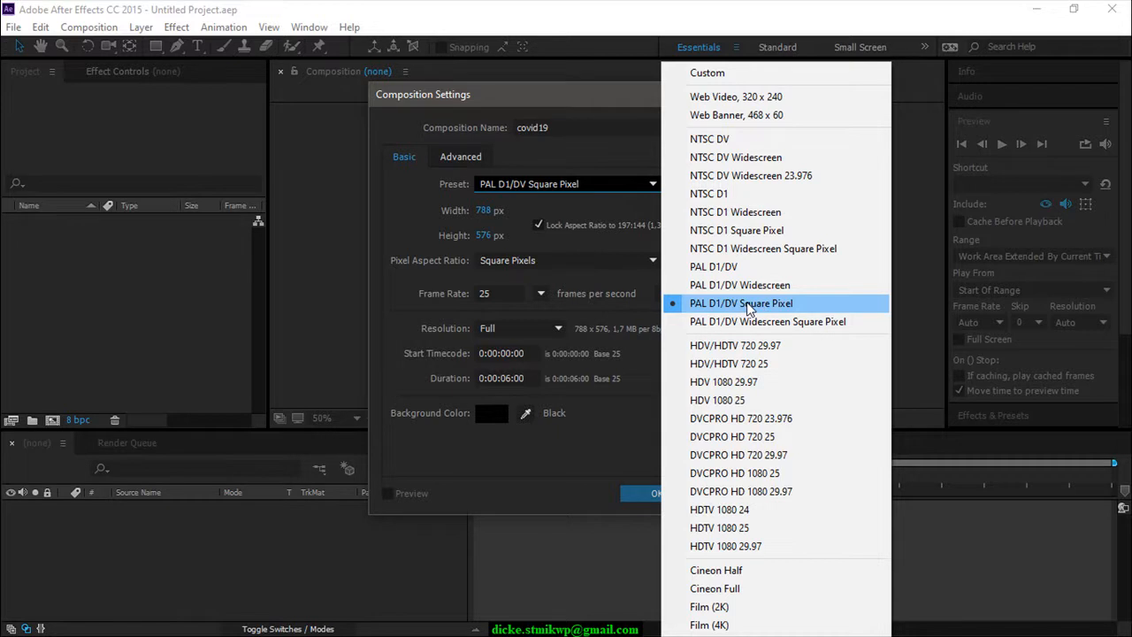
pyautogui.click(747, 307)
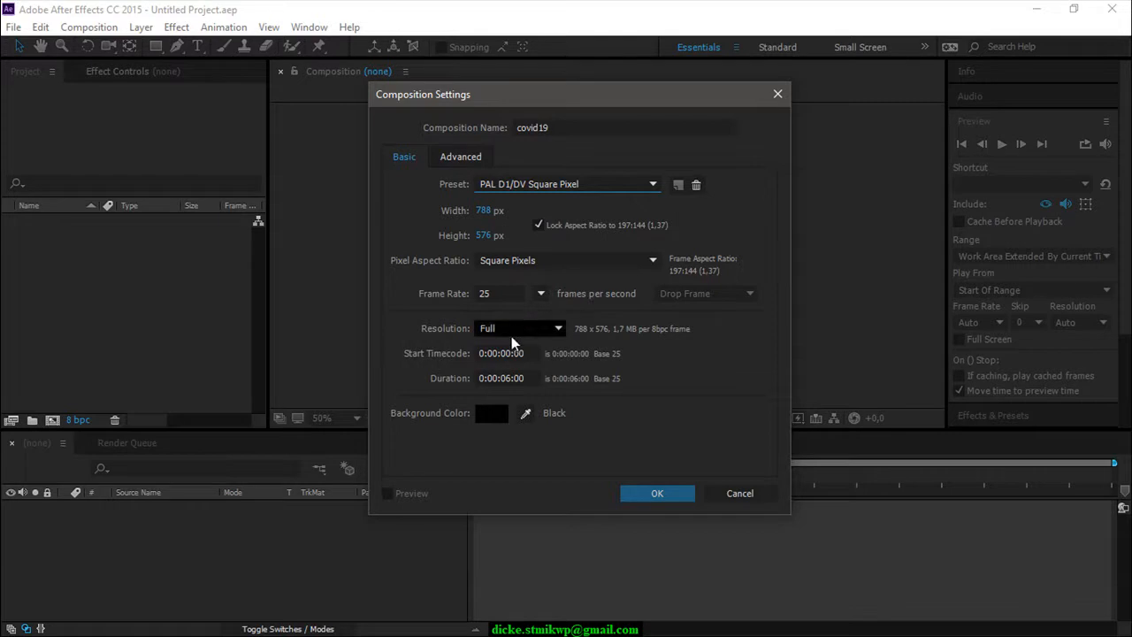
pyautogui.click(507, 378)
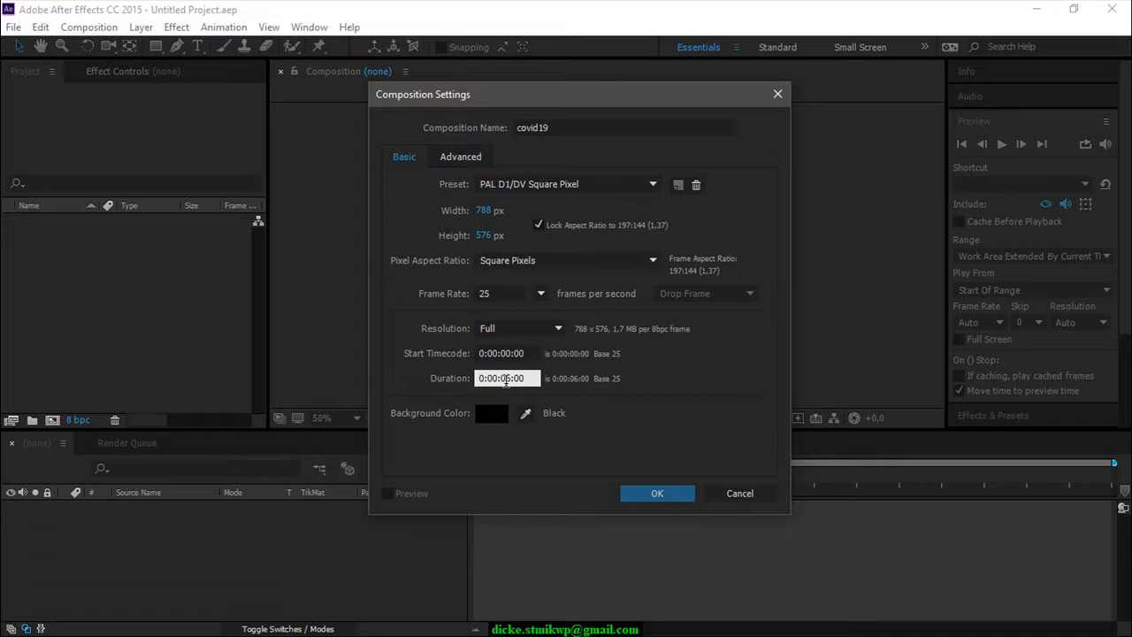
pyautogui.moveTo(478, 378); pyautogui.dragTo(510, 378)
pyautogui.write('5')
pyautogui.click(670, 497)
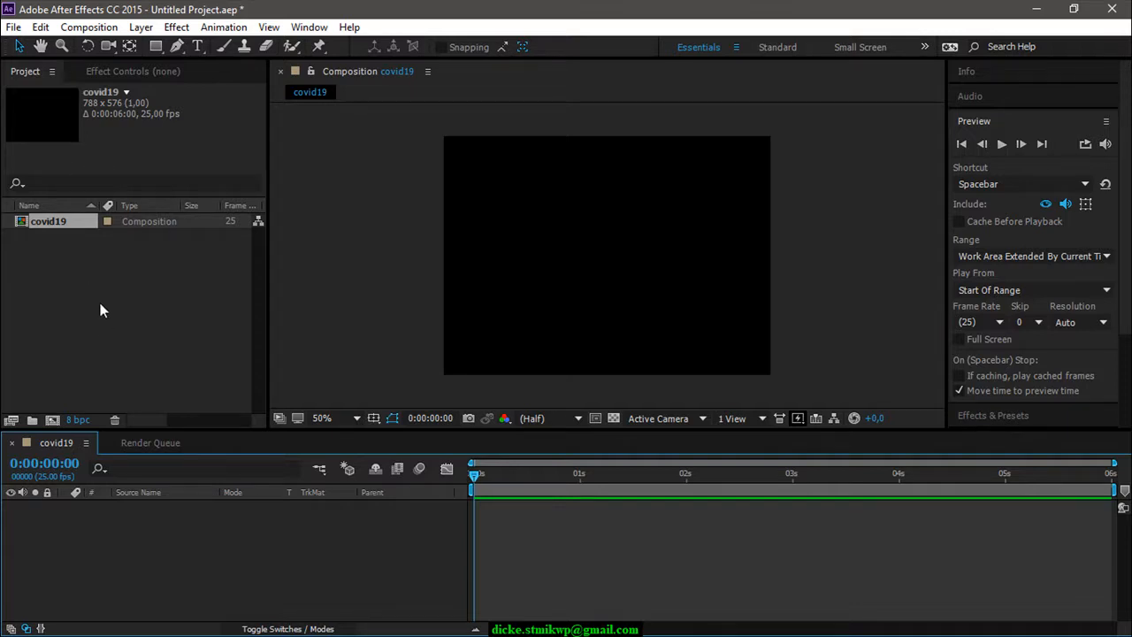
# - Import the green STOP COVID-19 and red coronavirus PNG images from the corona folder and preview each one
pyautogui.click(13, 28)
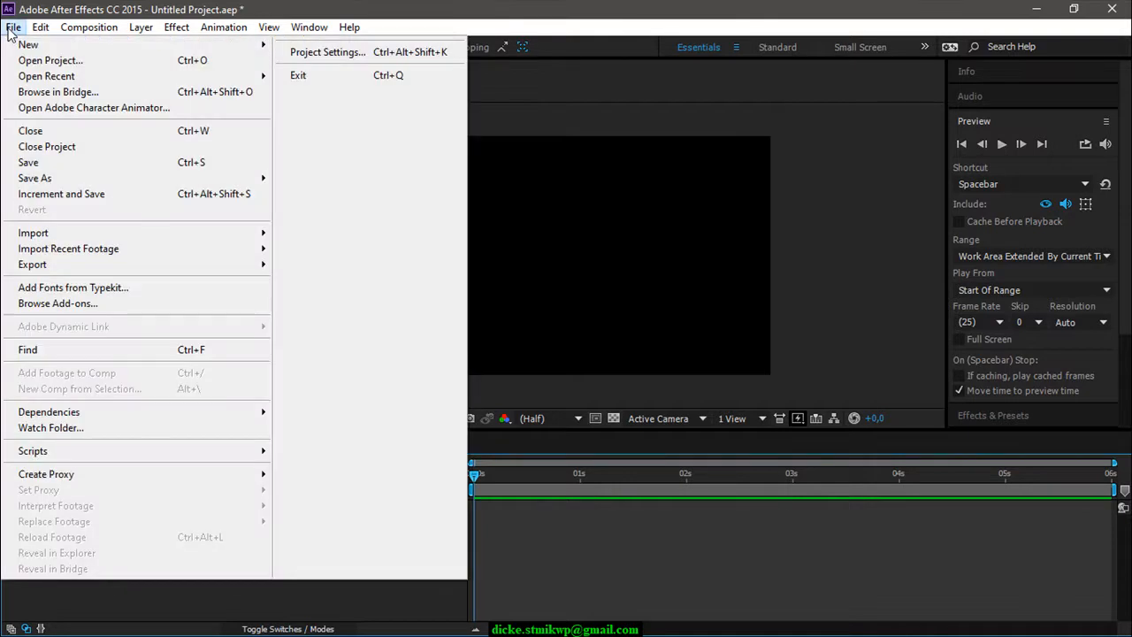
pyautogui.moveTo(193, 235)
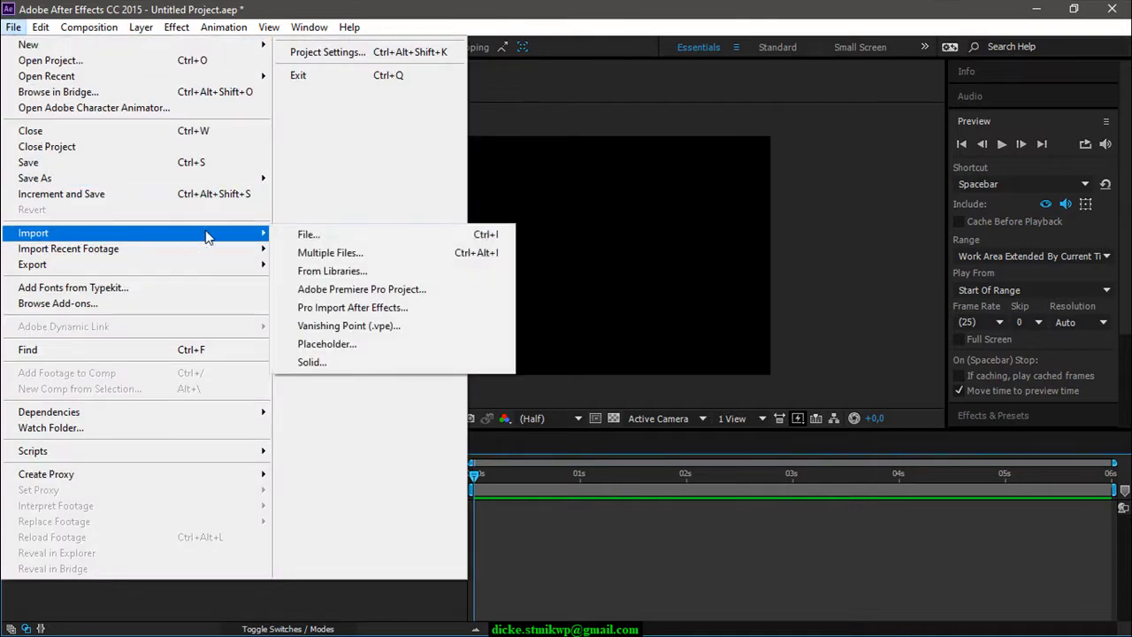
pyautogui.click(302, 233)
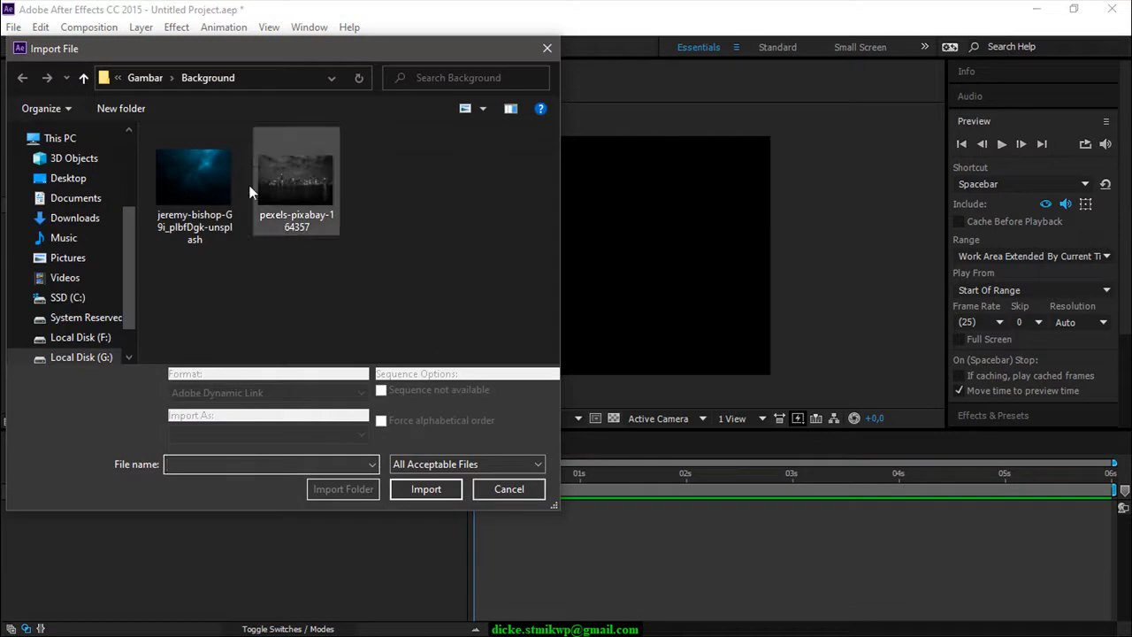
pyautogui.click(147, 81)
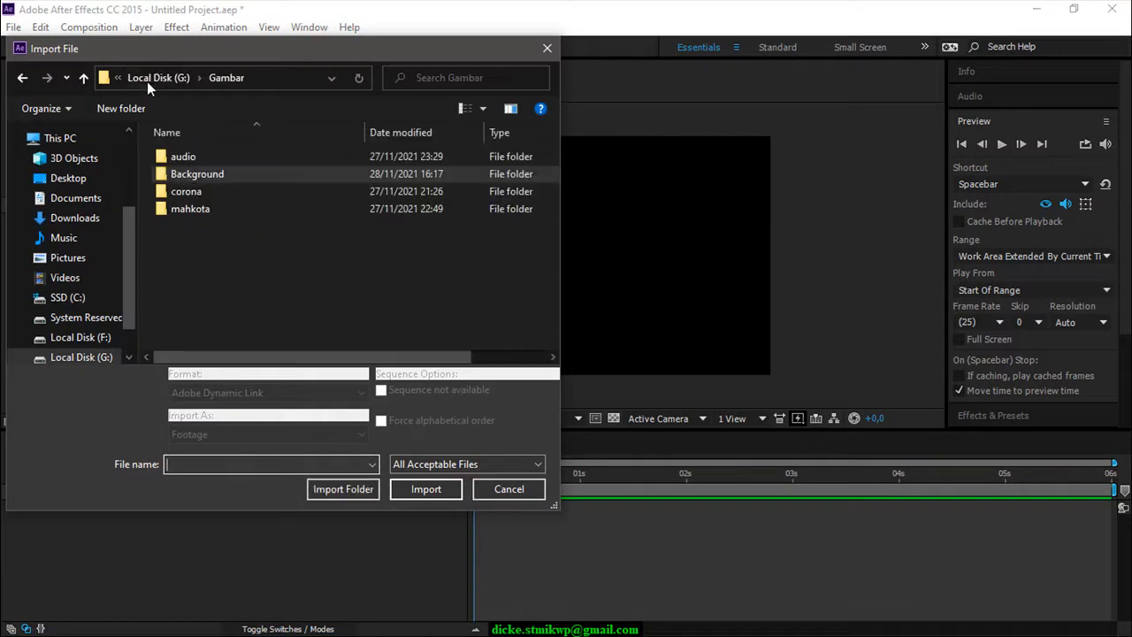
pyautogui.doubleClick(176, 190)
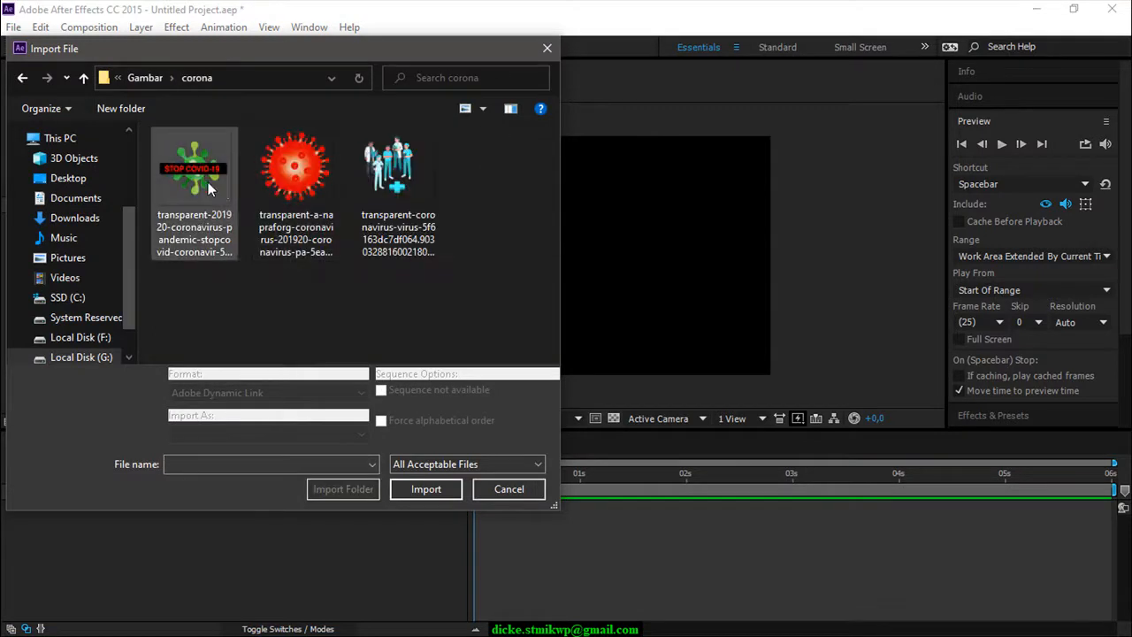
pyautogui.click(208, 186)
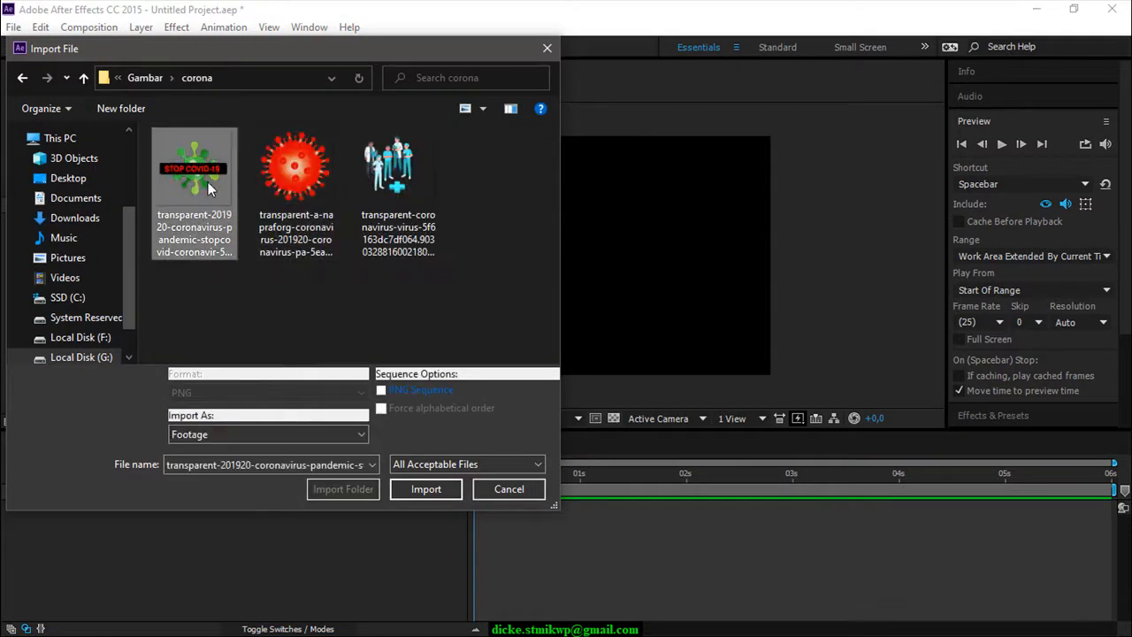
pyautogui.keyDown('ctrl'); pyautogui.click(310, 200); pyautogui.keyUp('ctrl')
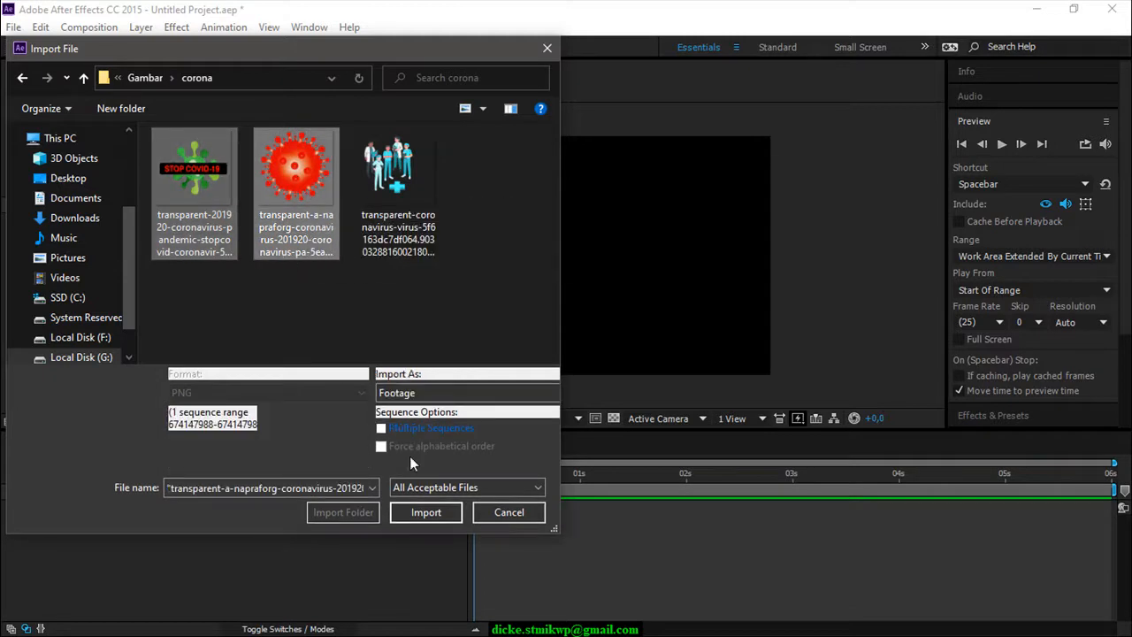
pyautogui.click(426, 513)
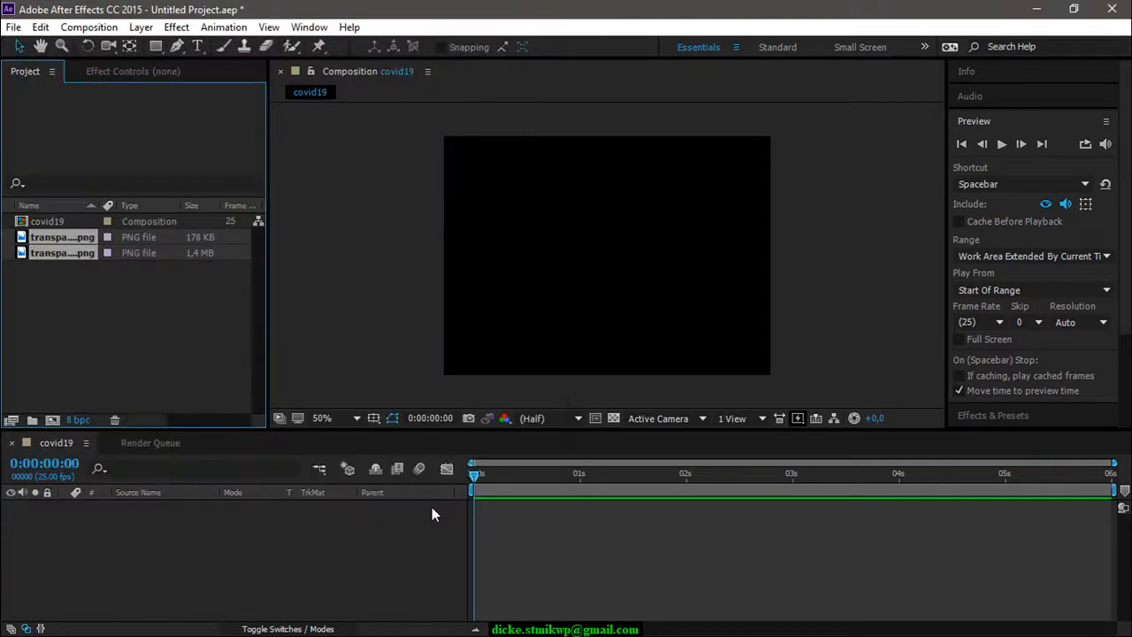
pyautogui.click(84, 269)
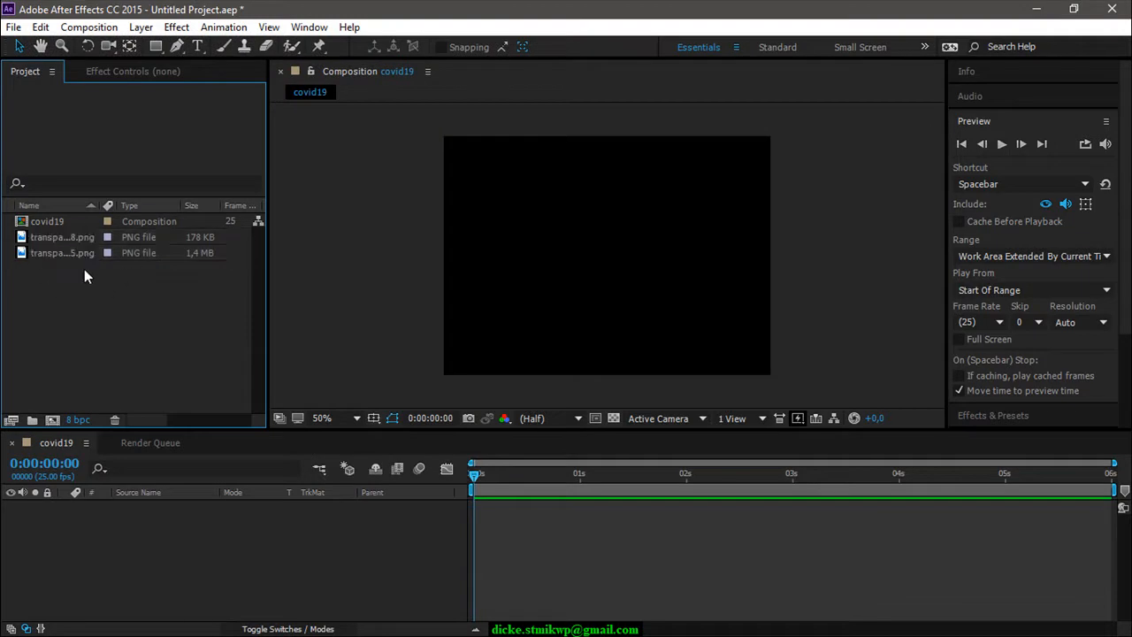
pyautogui.click(74, 241)
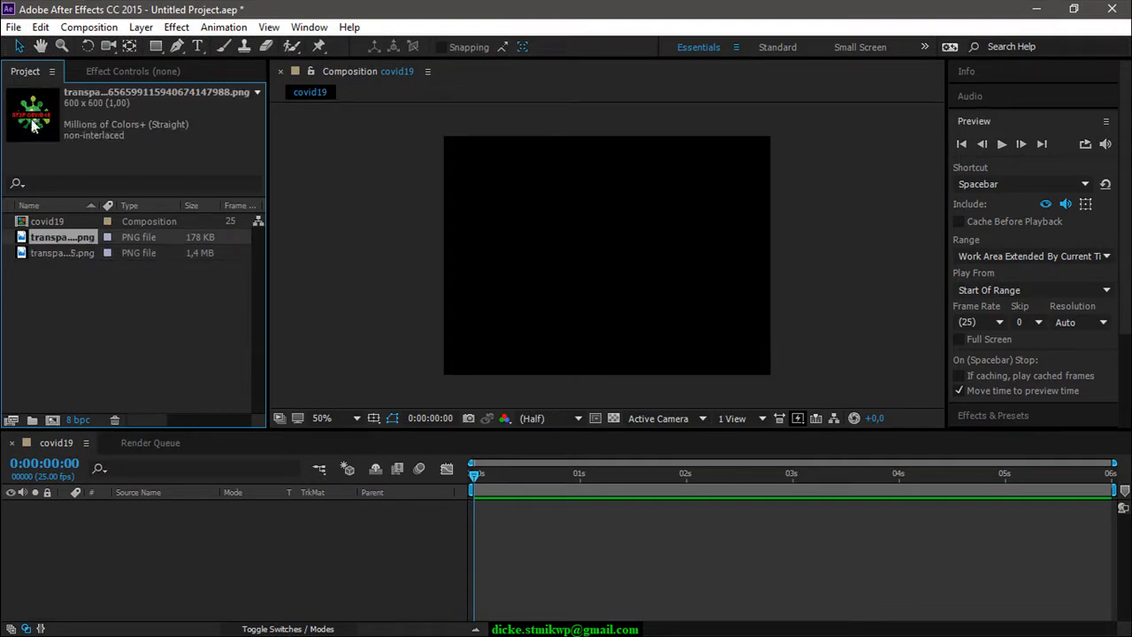
pyautogui.click(51, 252)
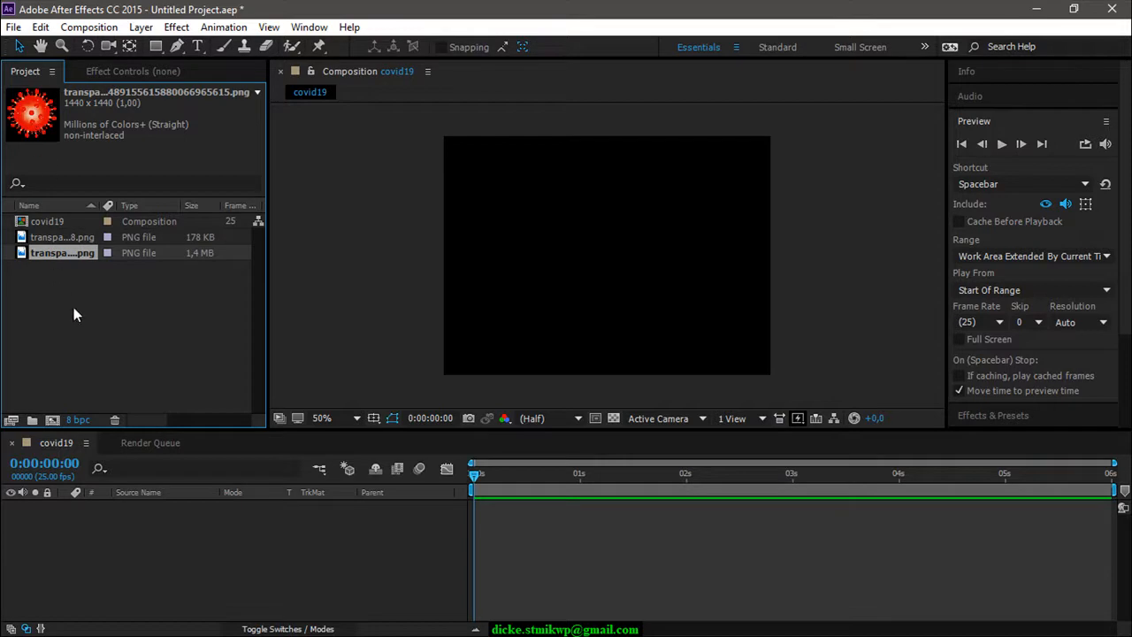
# - Import the dark blue background JPEG from the Background folder inside Gambar
pyautogui.click(13, 26)
pyautogui.moveTo(58, 235)
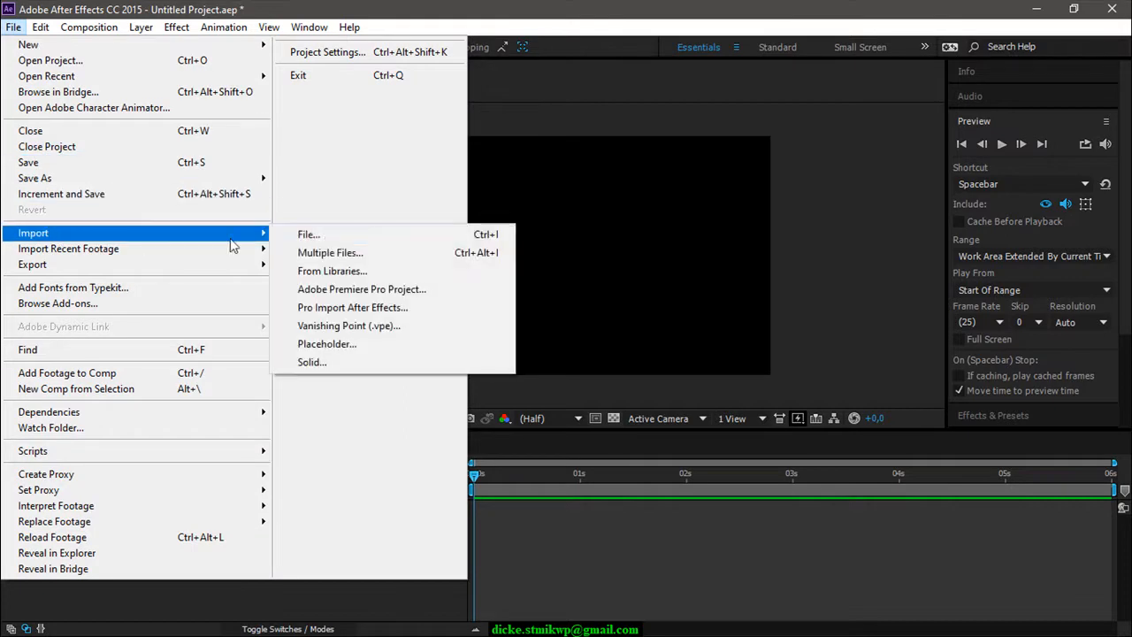
pyautogui.click(324, 236)
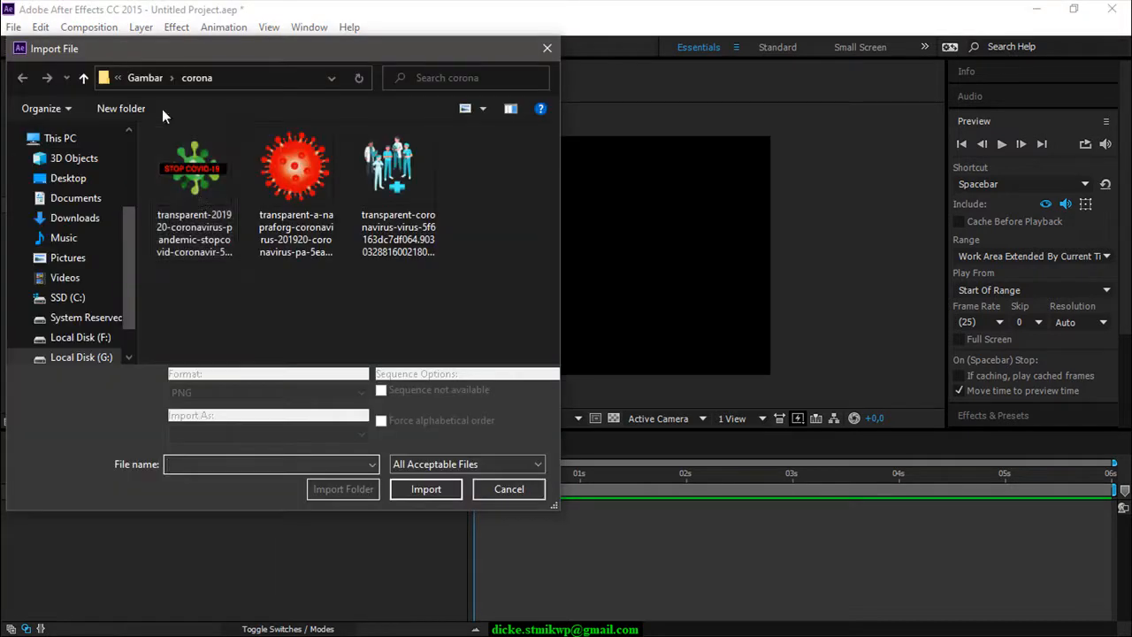
pyautogui.click(145, 78)
pyautogui.doubleClick(205, 175)
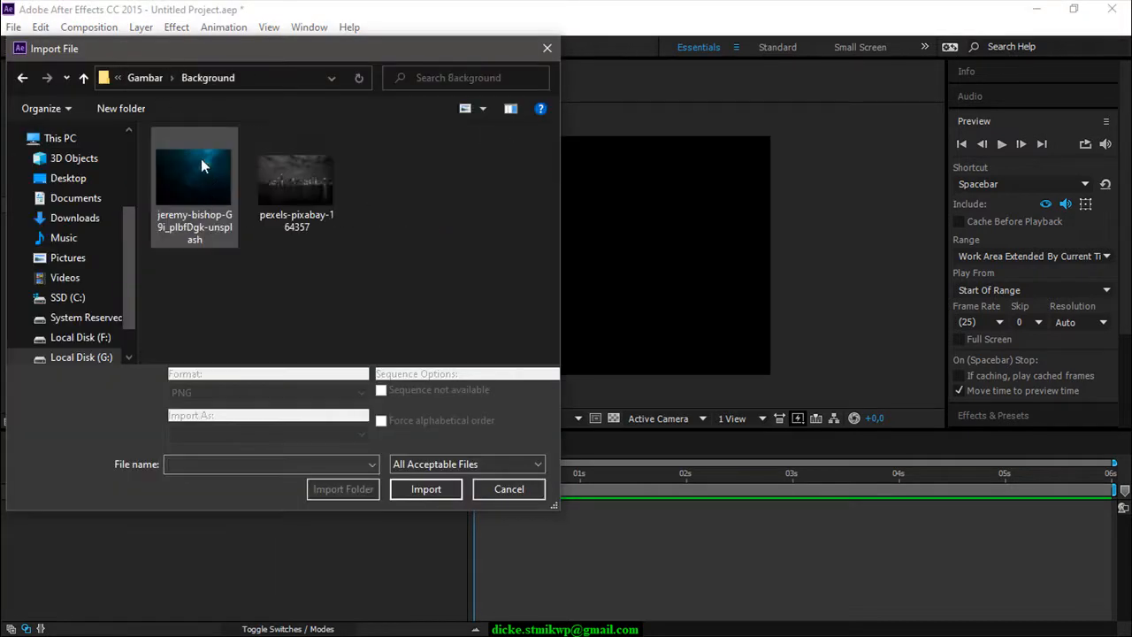
pyautogui.click(203, 172)
pyautogui.click(432, 489)
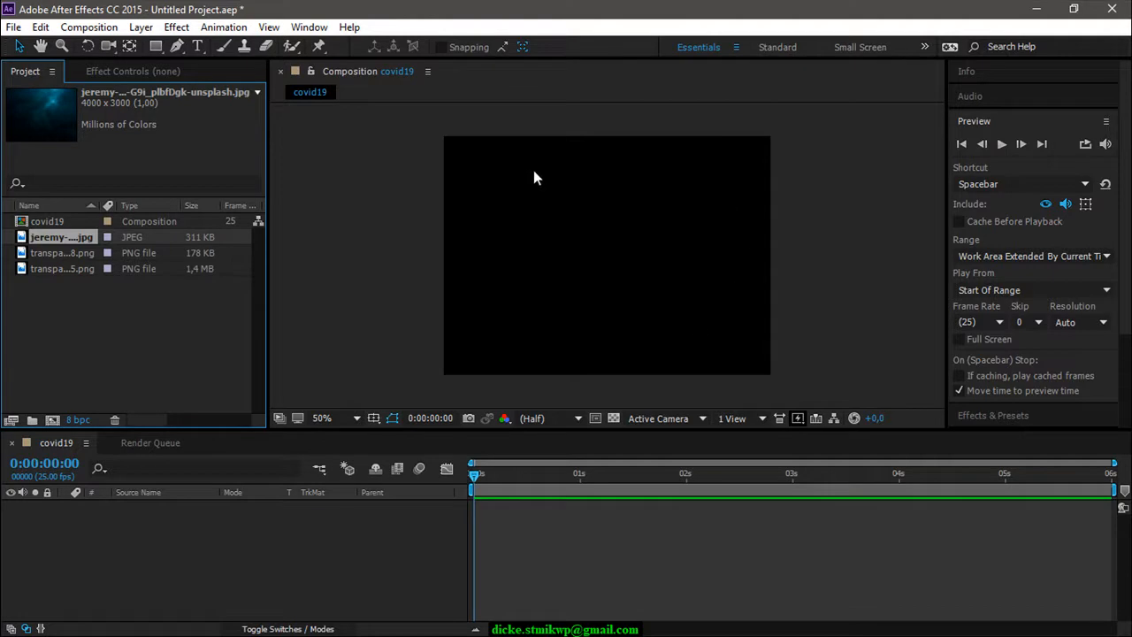
# - Add the dark blue background image to the covid19 composition and position it roughly centred in the frame
pyautogui.click(56, 267)
pyautogui.click(54, 254)
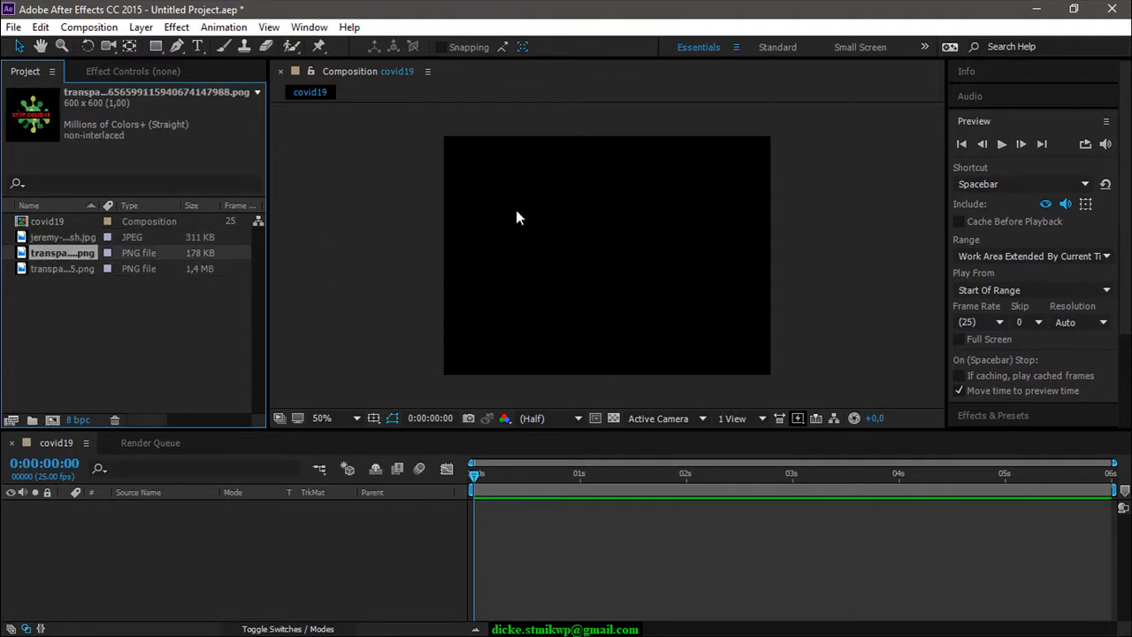
pyautogui.click(50, 239)
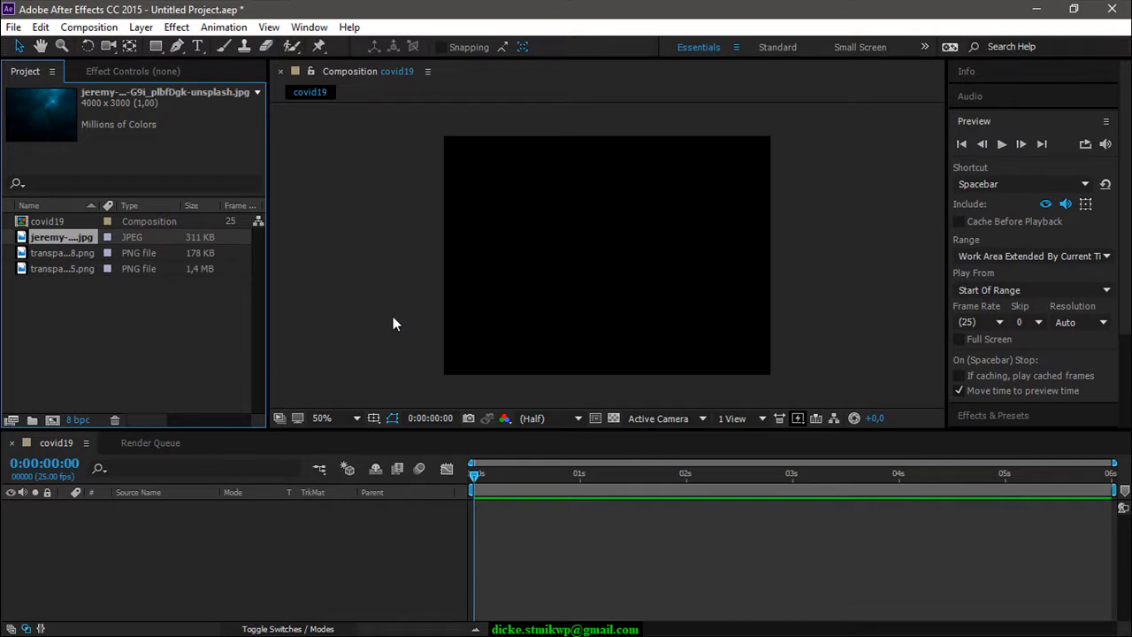
pyautogui.click(51, 251)
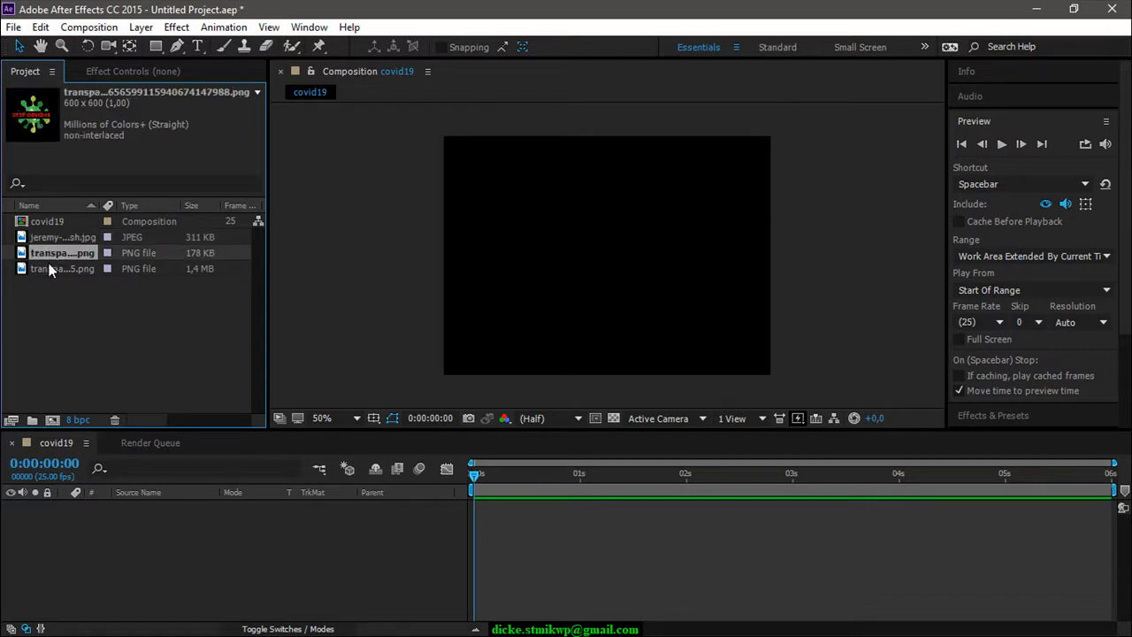
pyautogui.click(64, 237)
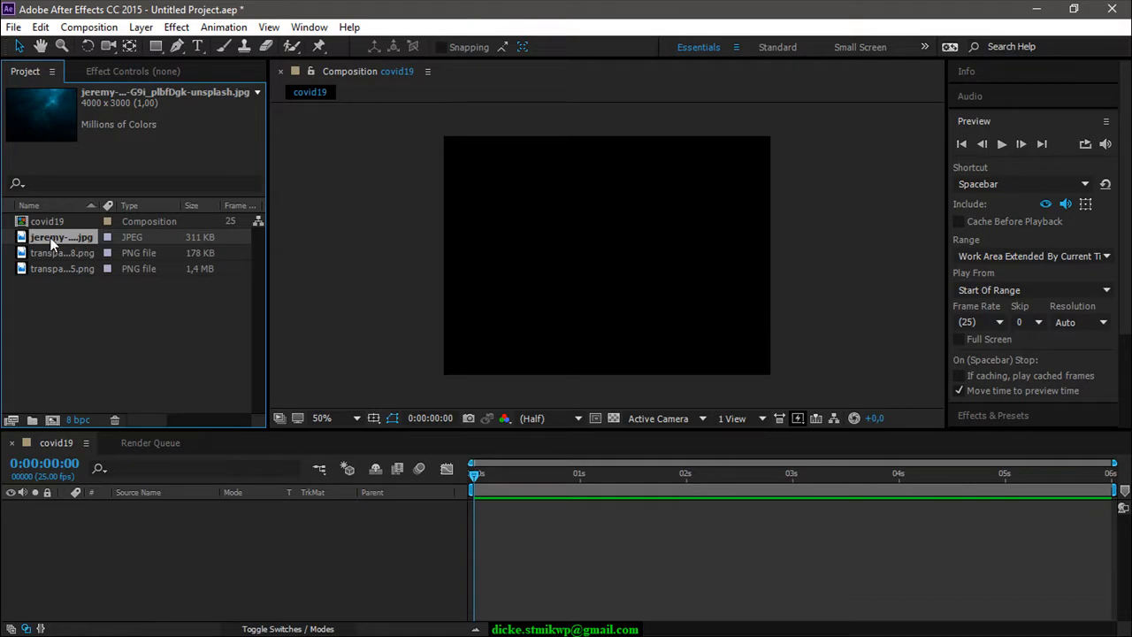
pyautogui.moveTo(50, 237); pyautogui.dragTo(599, 238)
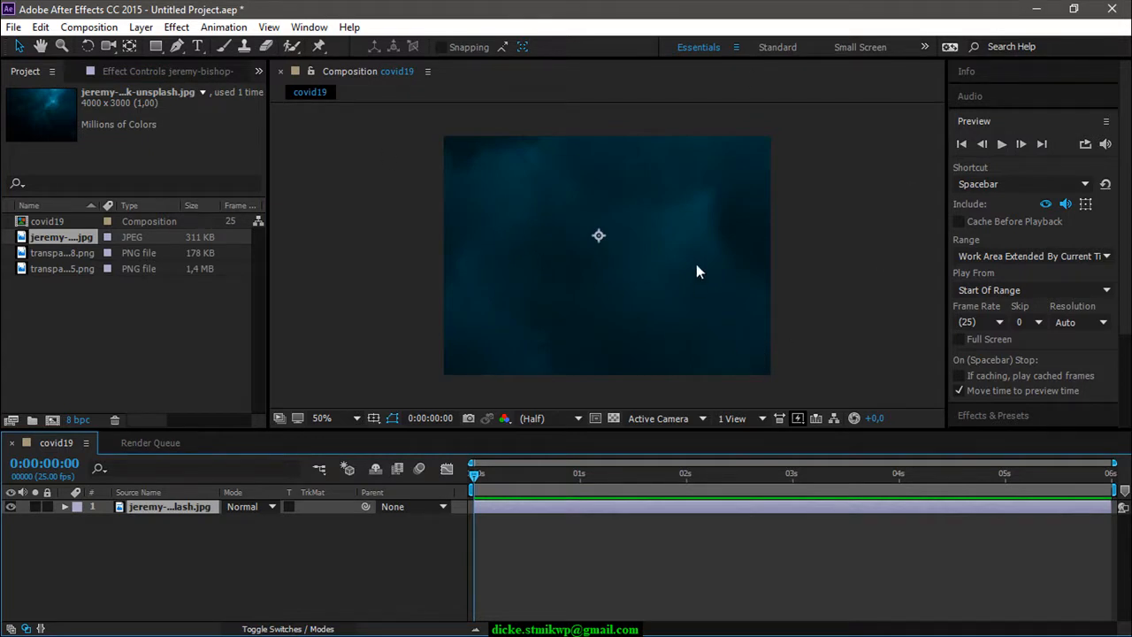
pyautogui.moveTo(606, 245); pyautogui.dragTo(617, 266)
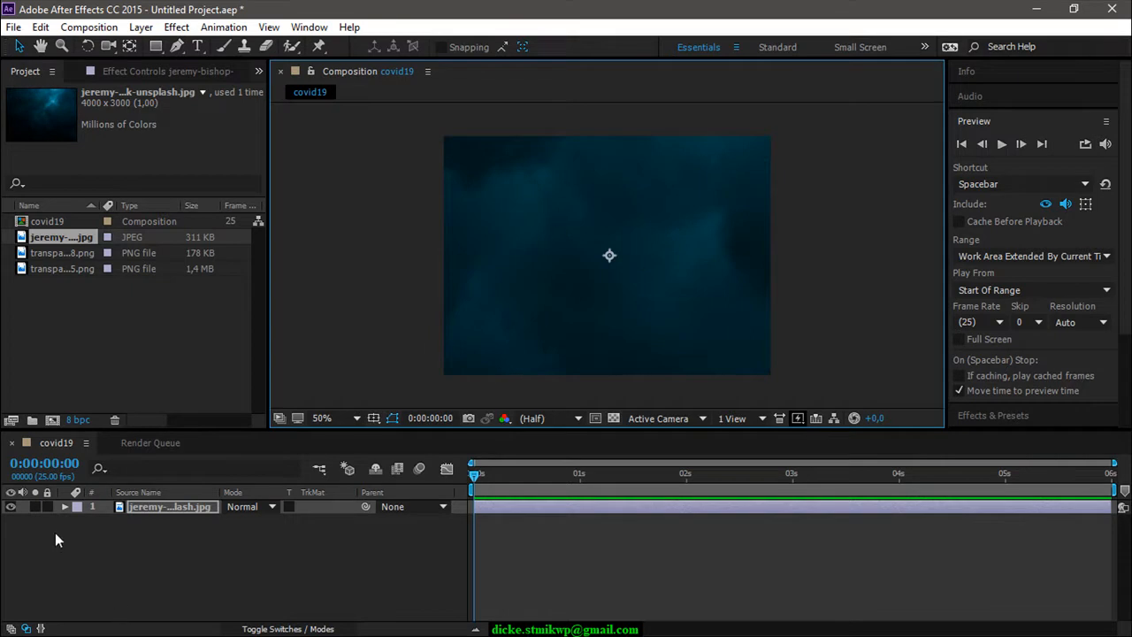
# - Scale the background image down to 21% and position it at about 402, 306 so it covers the whole frame
pyautogui.moveTo(604, 268); pyautogui.dragTo(598, 271)
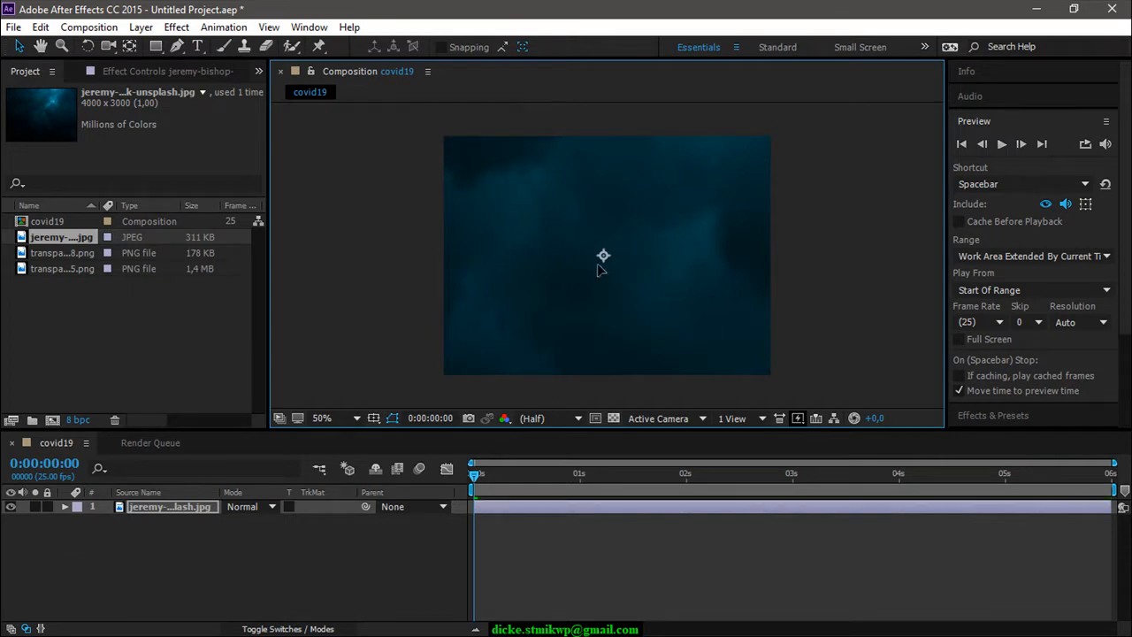
pyautogui.click(64, 507)
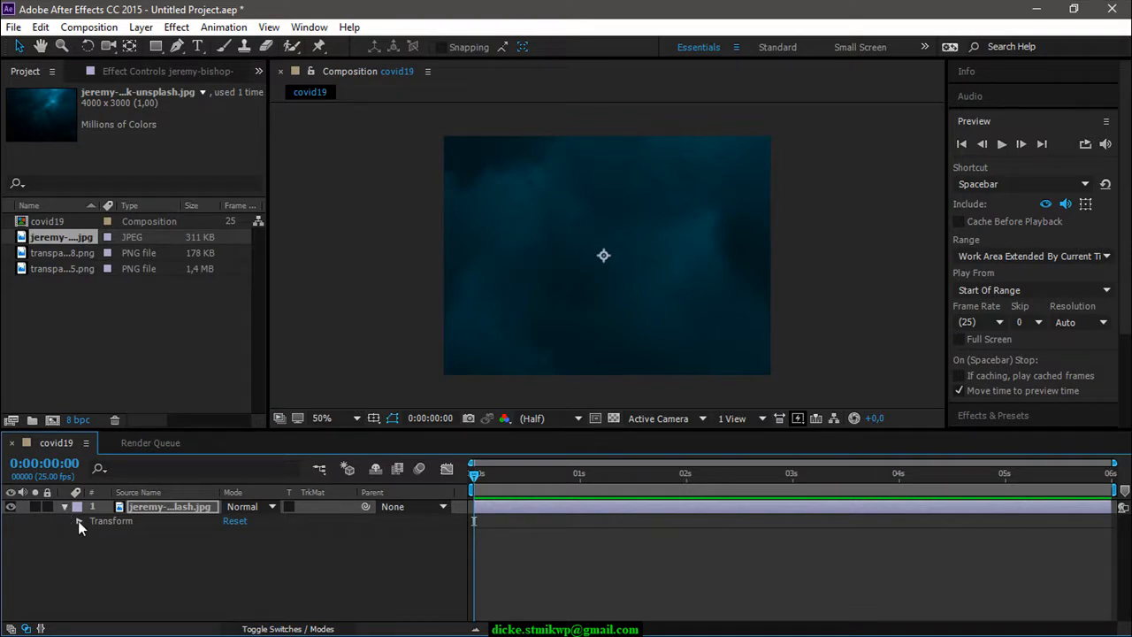
pyautogui.click(77, 521)
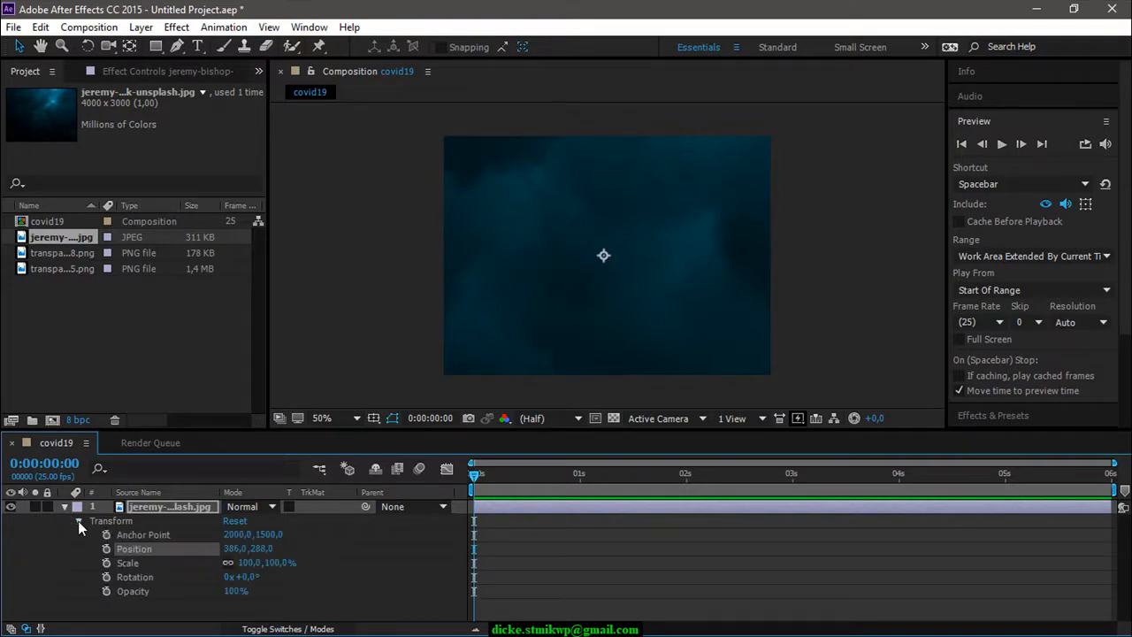
pyautogui.click(136, 563)
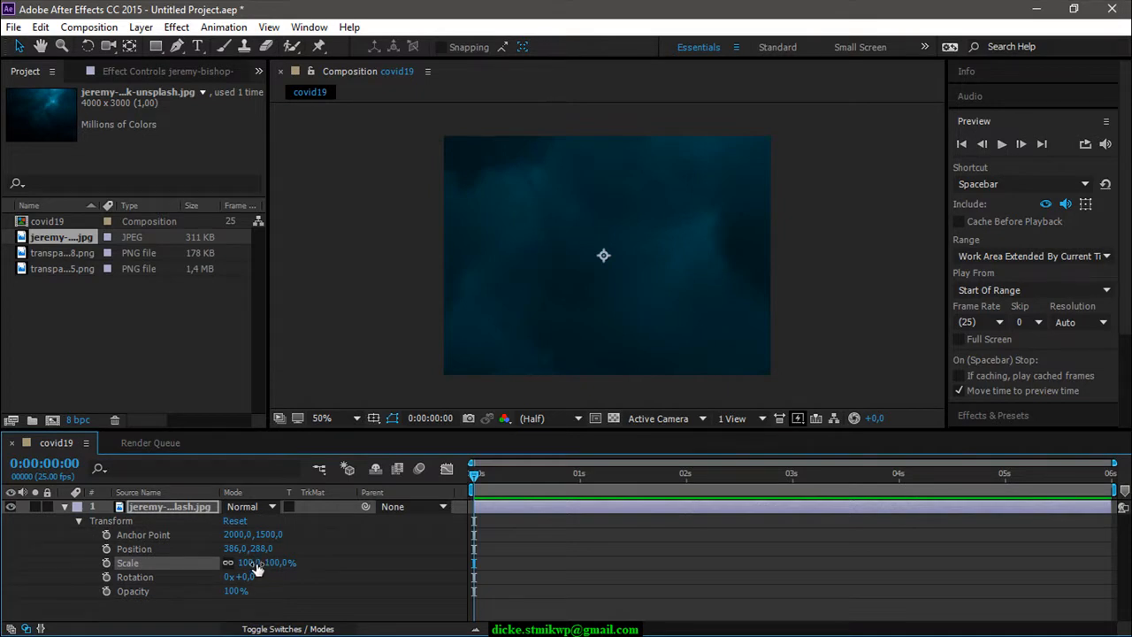
pyautogui.moveTo(252, 564); pyautogui.dragTo(195, 569)
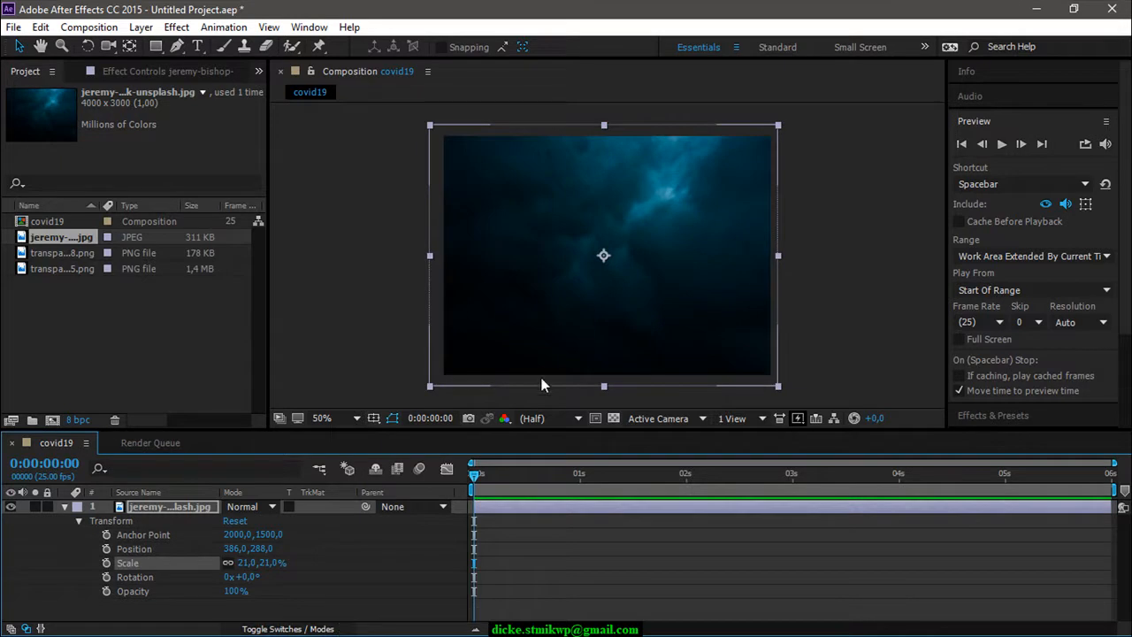
pyautogui.moveTo(572, 256); pyautogui.dragTo(579, 264)
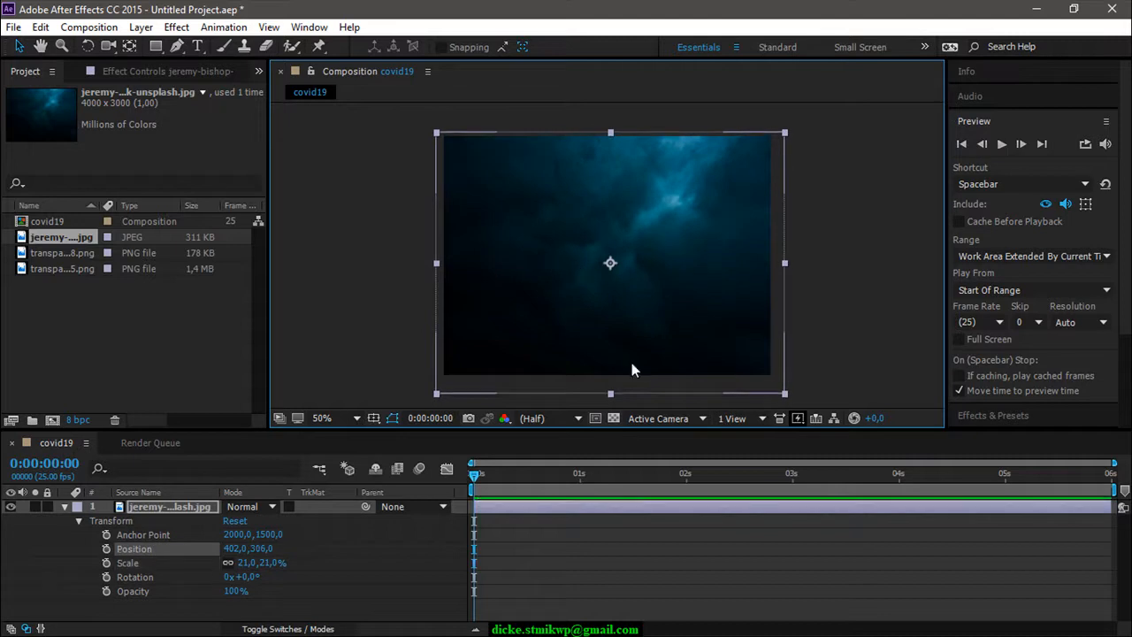
pyautogui.click(873, 237)
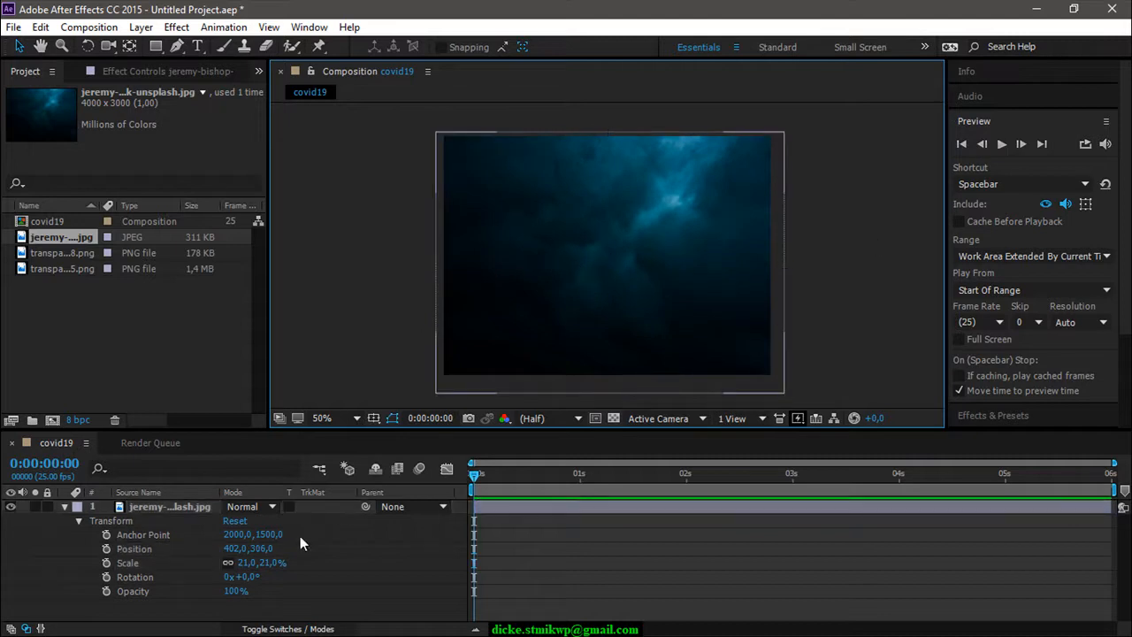
pyautogui.click(77, 521)
pyautogui.click(64, 510)
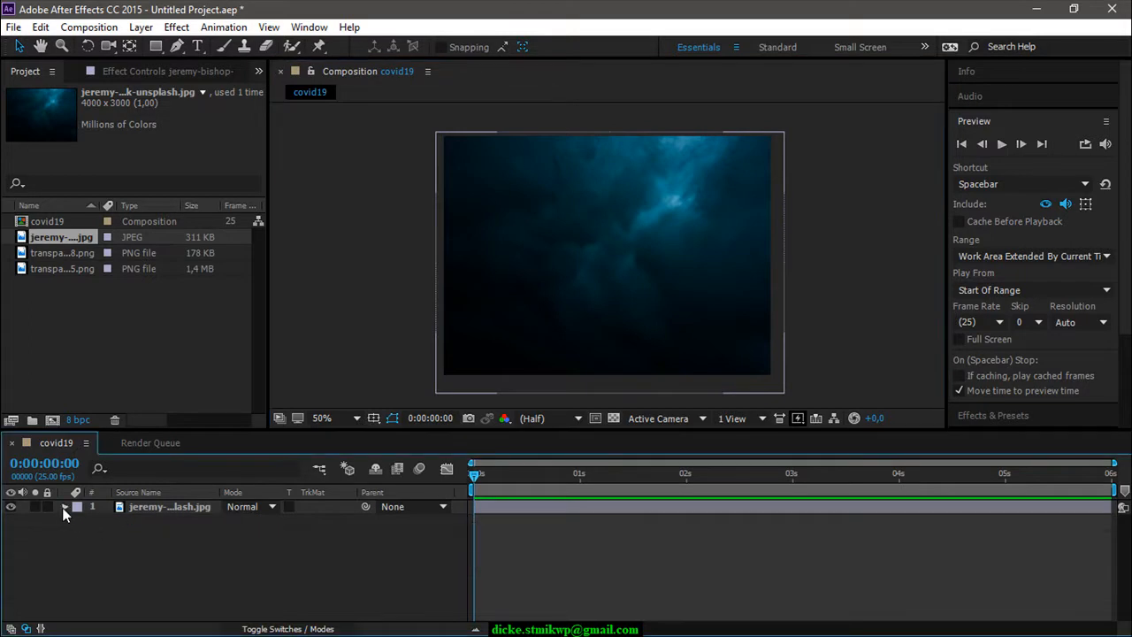
# - Rename the dark blue image layer as background
pyautogui.click(163, 510)
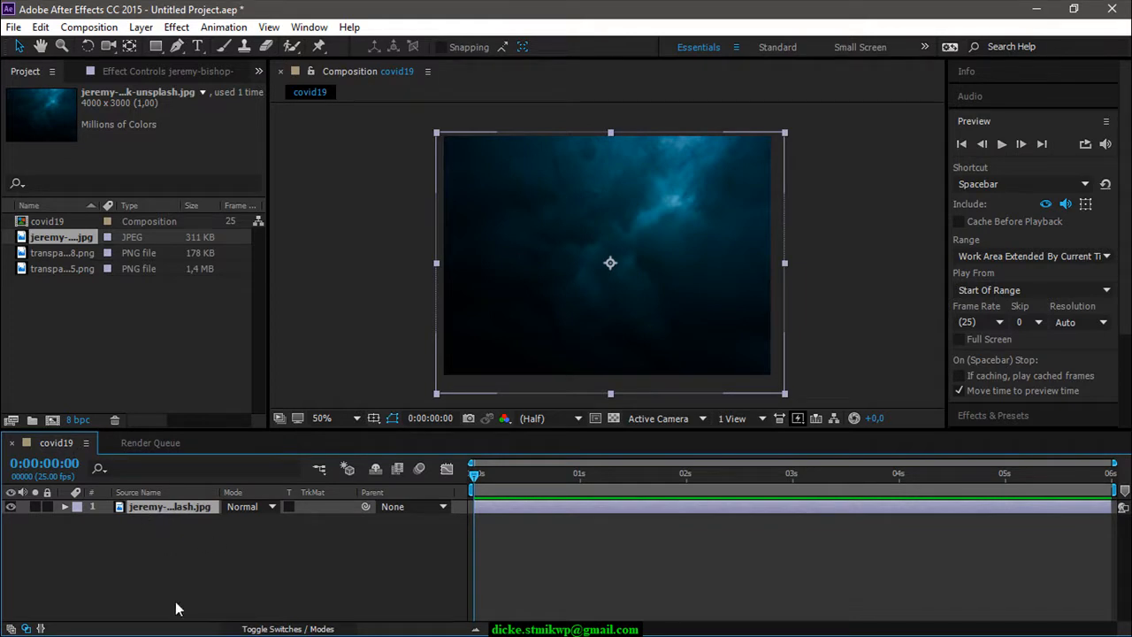
pyautogui.press('Return')
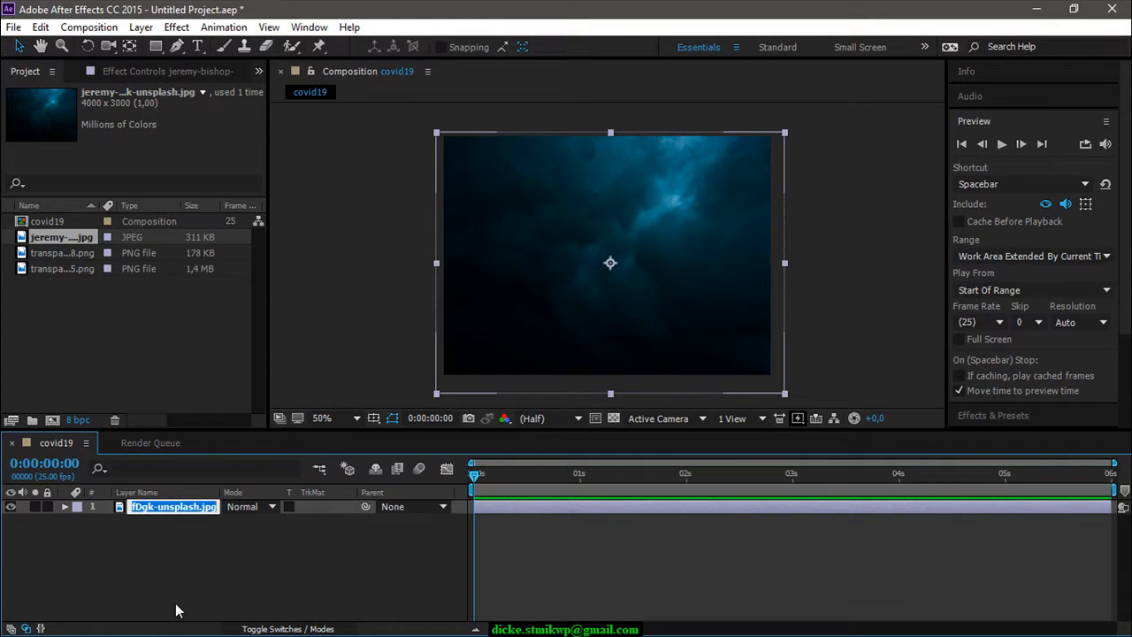
pyautogui.write('back')
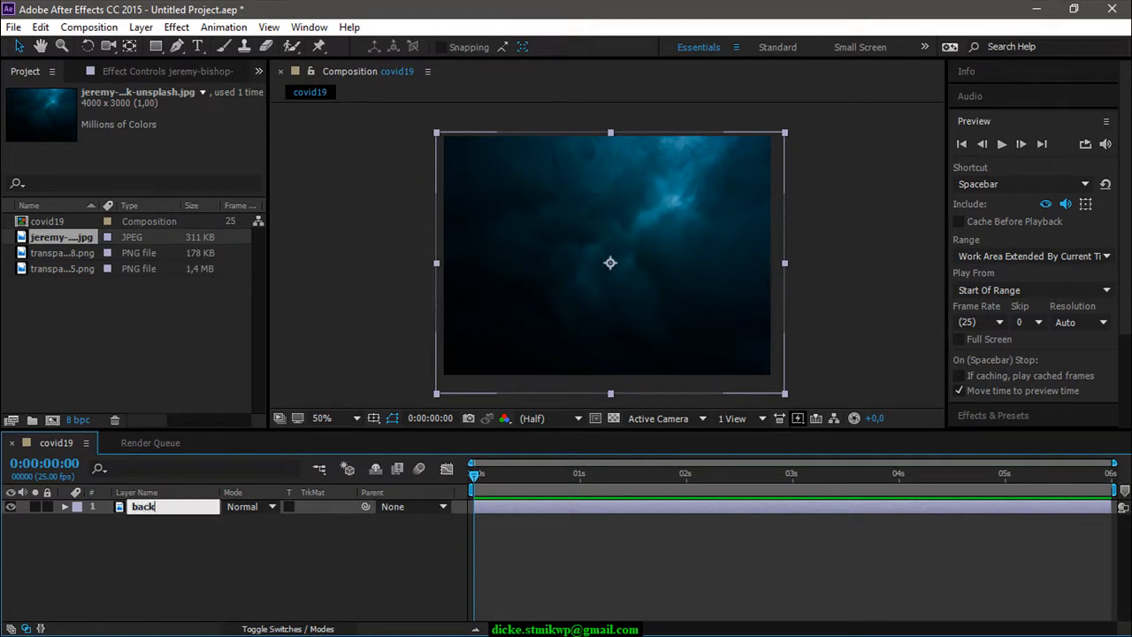
pyautogui.write('ground')
pyautogui.press('Return')
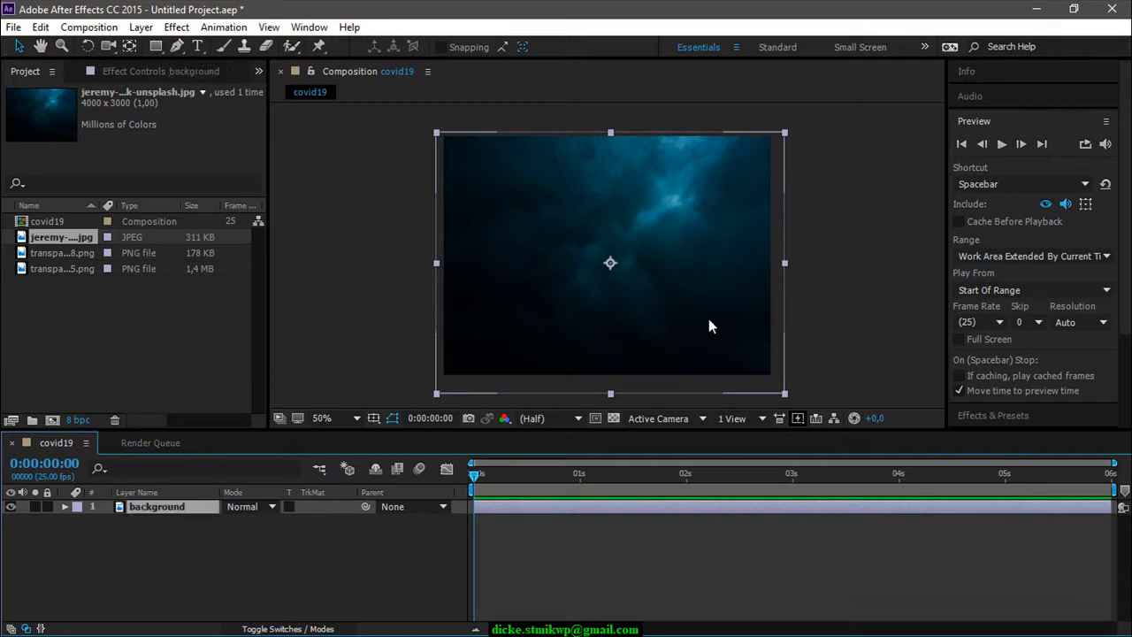
# - Nudge the background image slightly up so it sits nearly centred over the frame, and lock its layer
pyautogui.moveTo(603, 250); pyautogui.dragTo(581, 221)
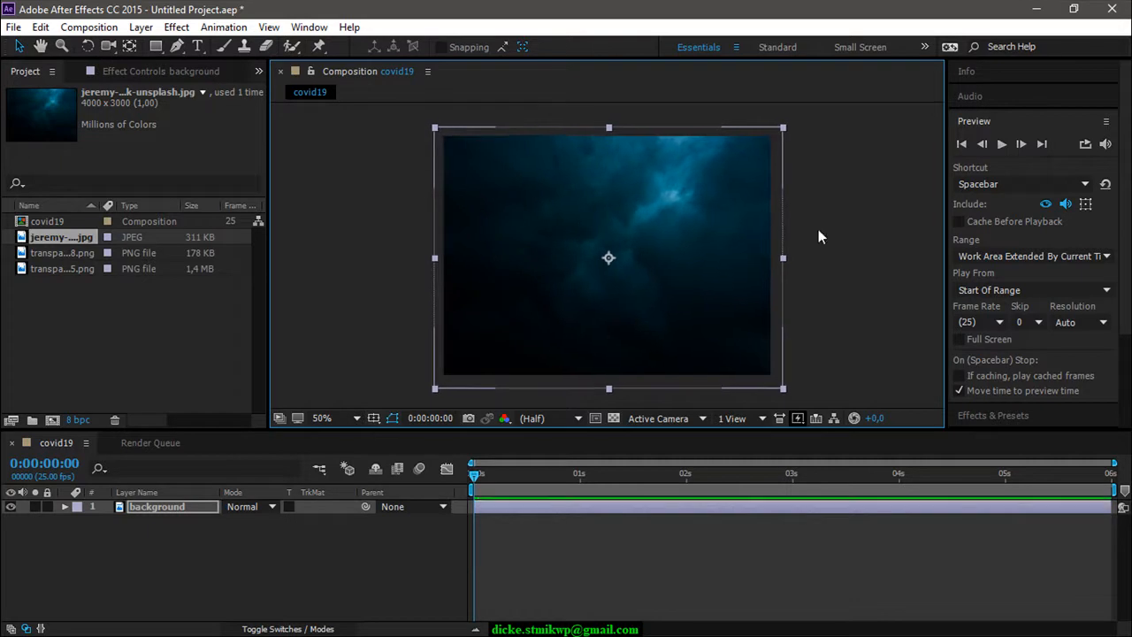
pyautogui.click(47, 506)
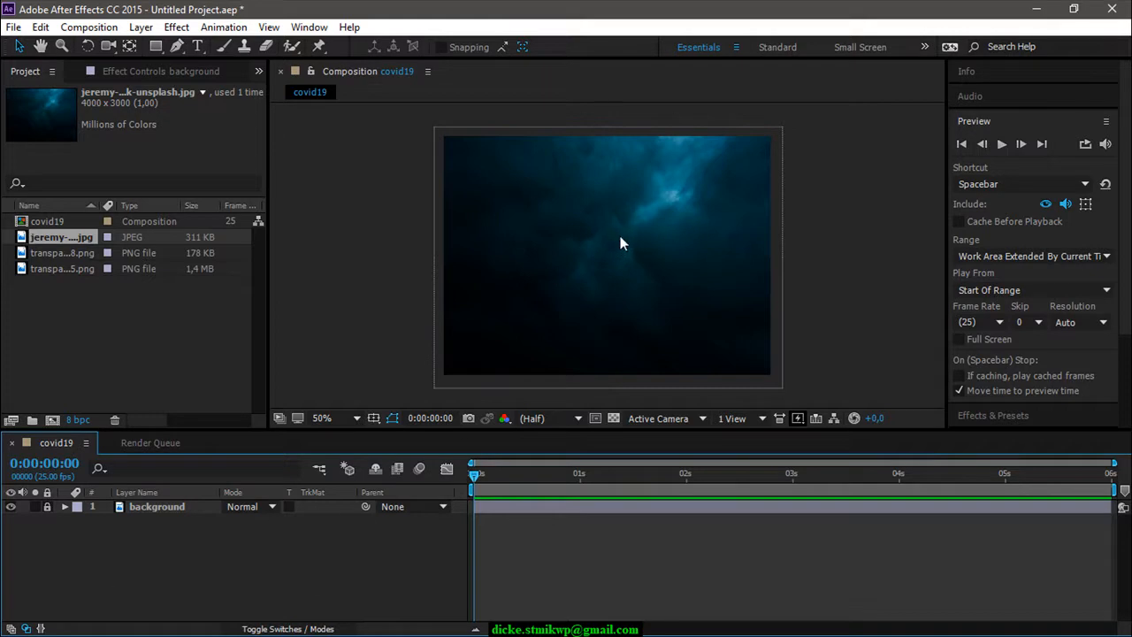
# - Add the red coronavirus PNG to the composition above the background layer
pyautogui.click(54, 252)
pyautogui.click(60, 270)
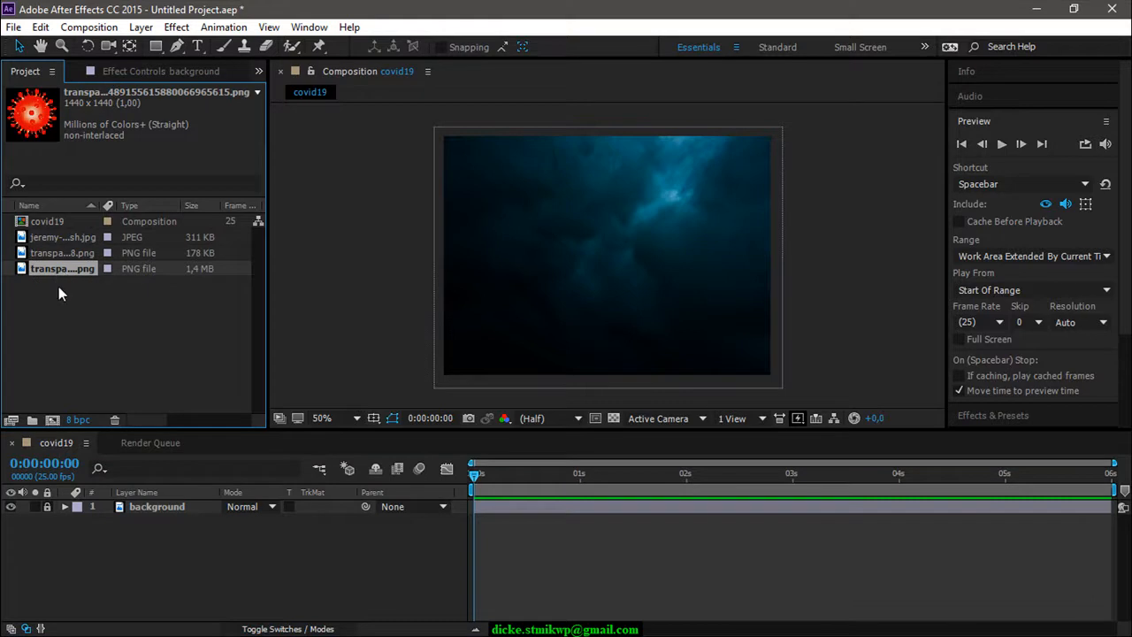
pyautogui.moveTo(54, 270); pyautogui.dragTo(632, 253)
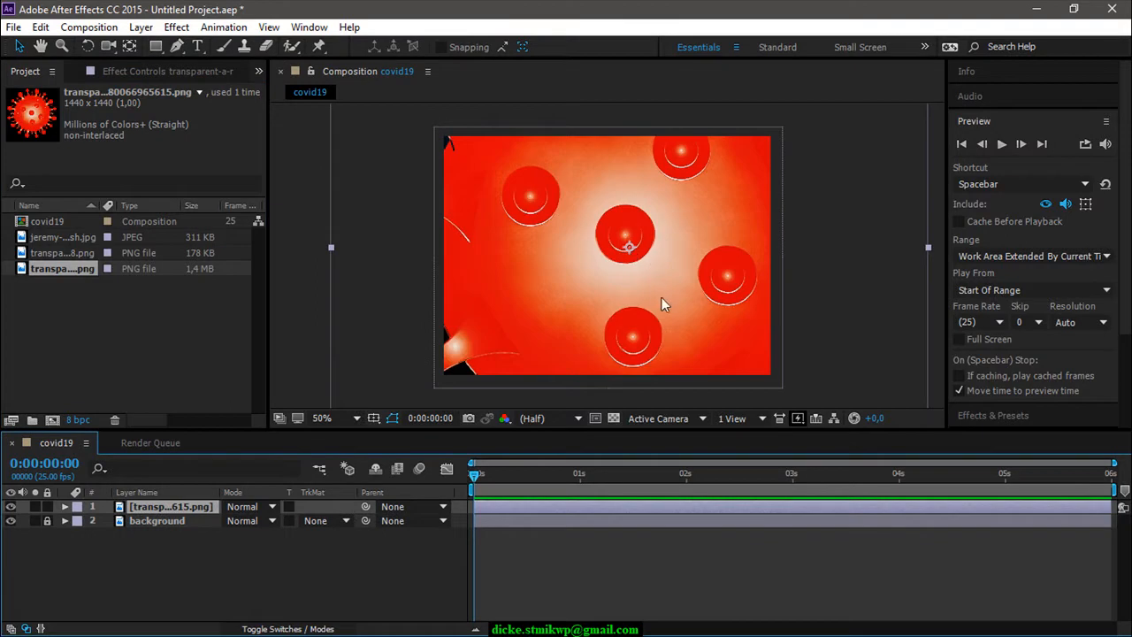
# - Scale the red virus to 25% and place it in the frame's upper right at about 594, 196
pyautogui.click(65, 506)
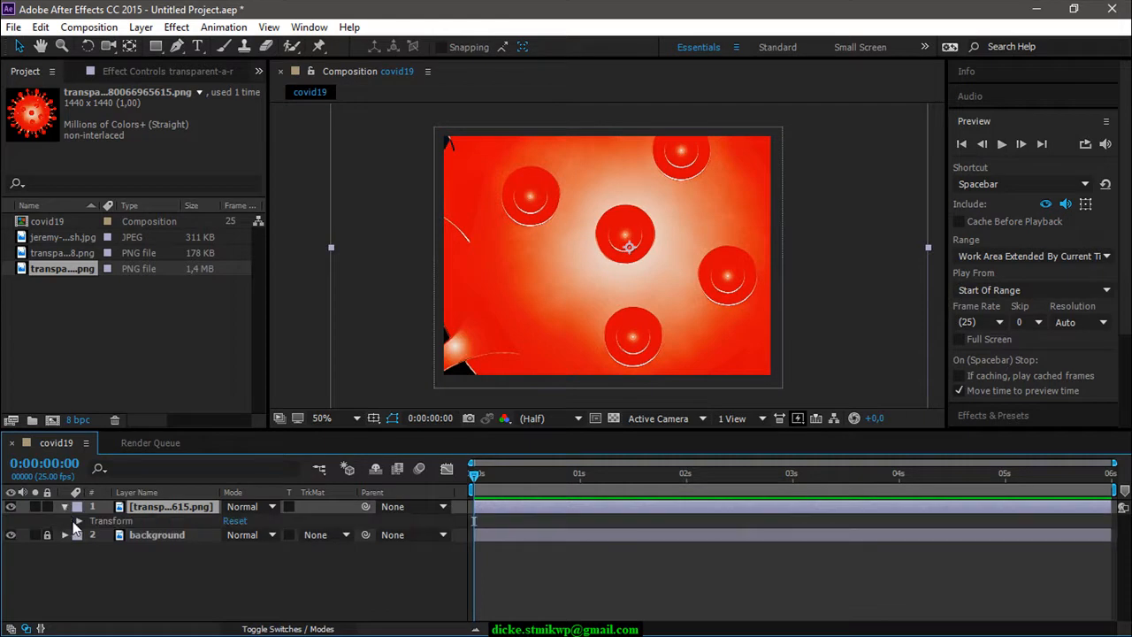
pyautogui.click(79, 521)
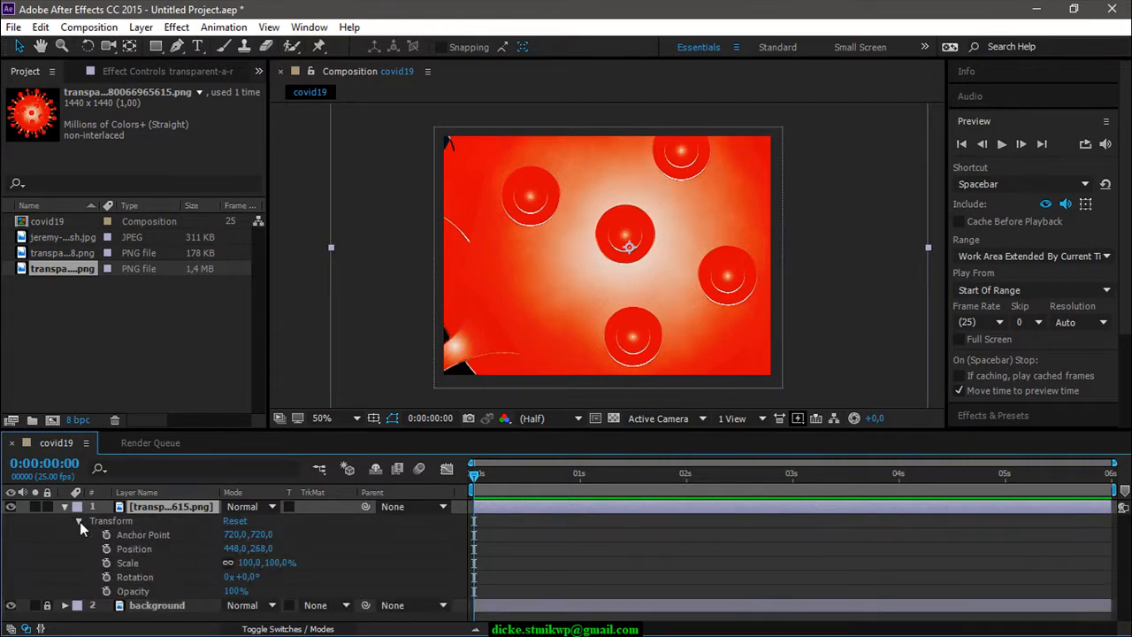
pyautogui.moveTo(268, 567); pyautogui.dragTo(212, 571)
pyautogui.moveTo(651, 239); pyautogui.dragTo(705, 202)
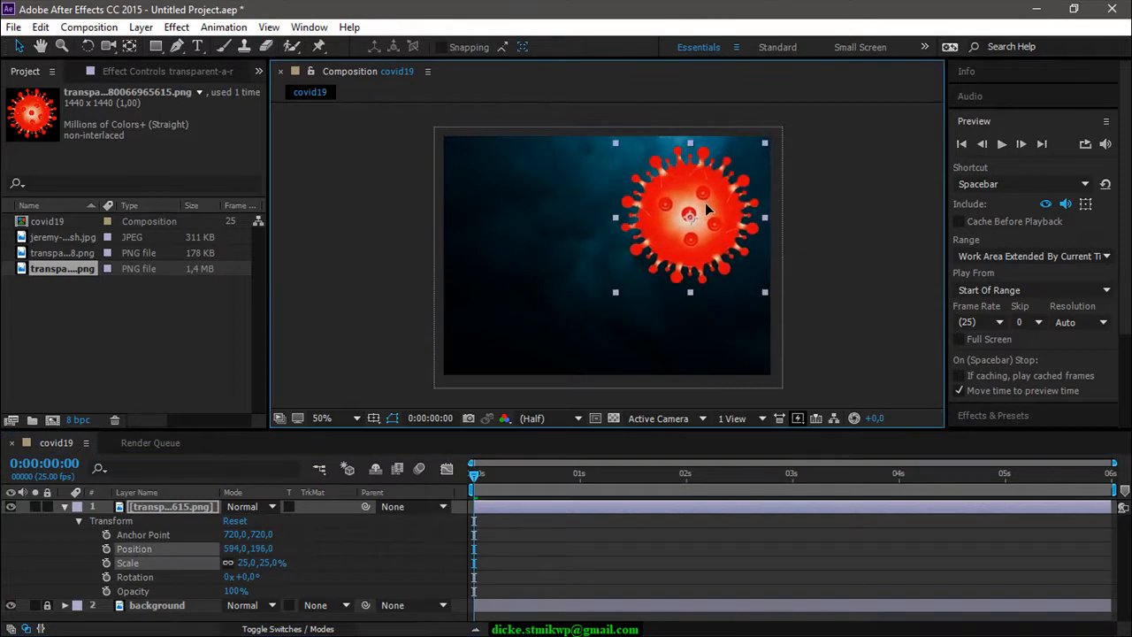
pyautogui.click(397, 262)
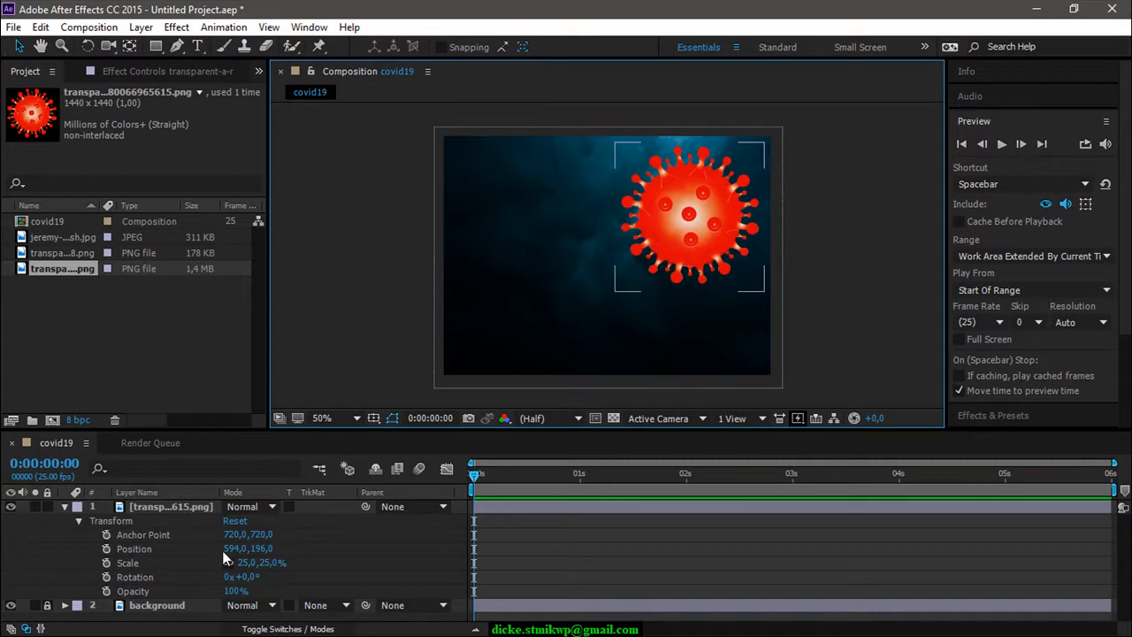
pyautogui.click(78, 521)
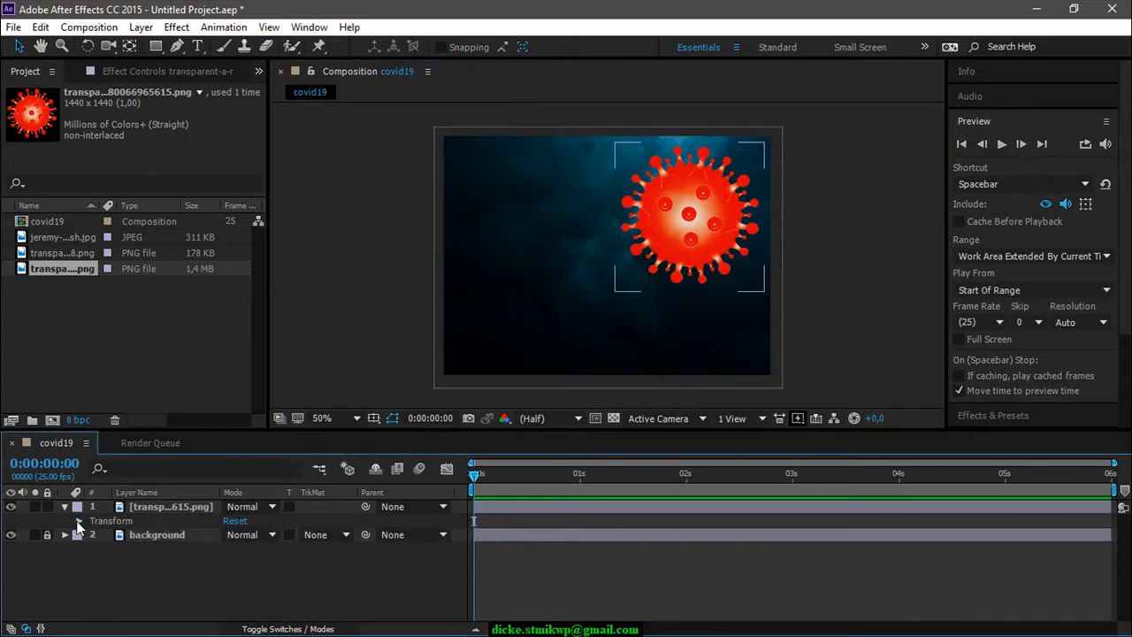
pyautogui.click(65, 507)
# - Rename the large red virus layer as virus1
pyautogui.click(163, 508)
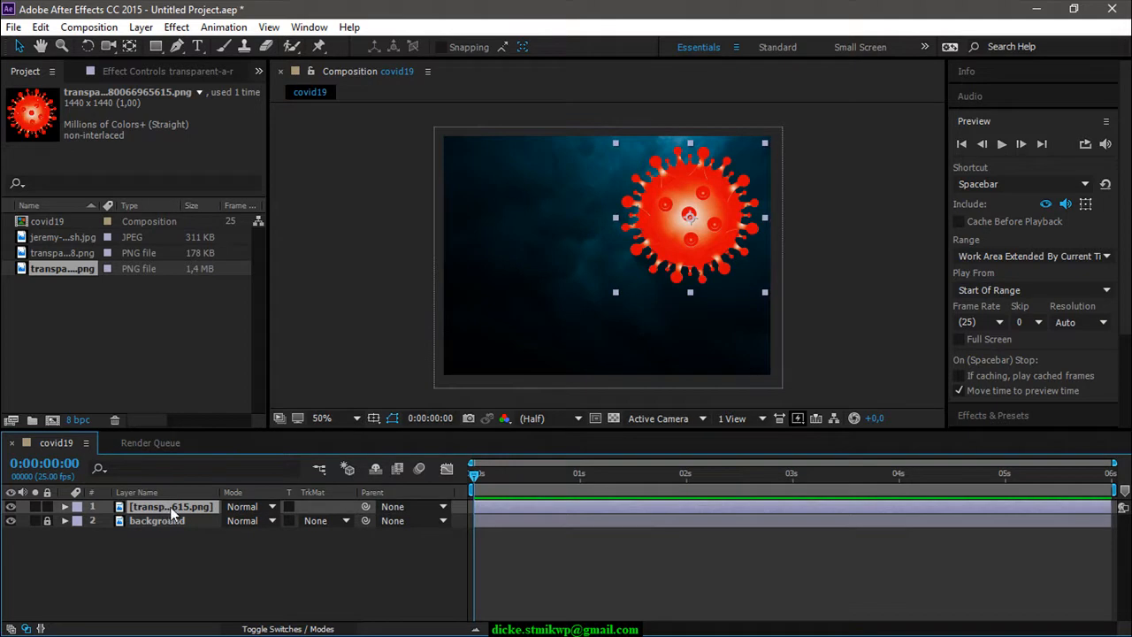
pyautogui.press('Return')
pyautogui.write('vir')
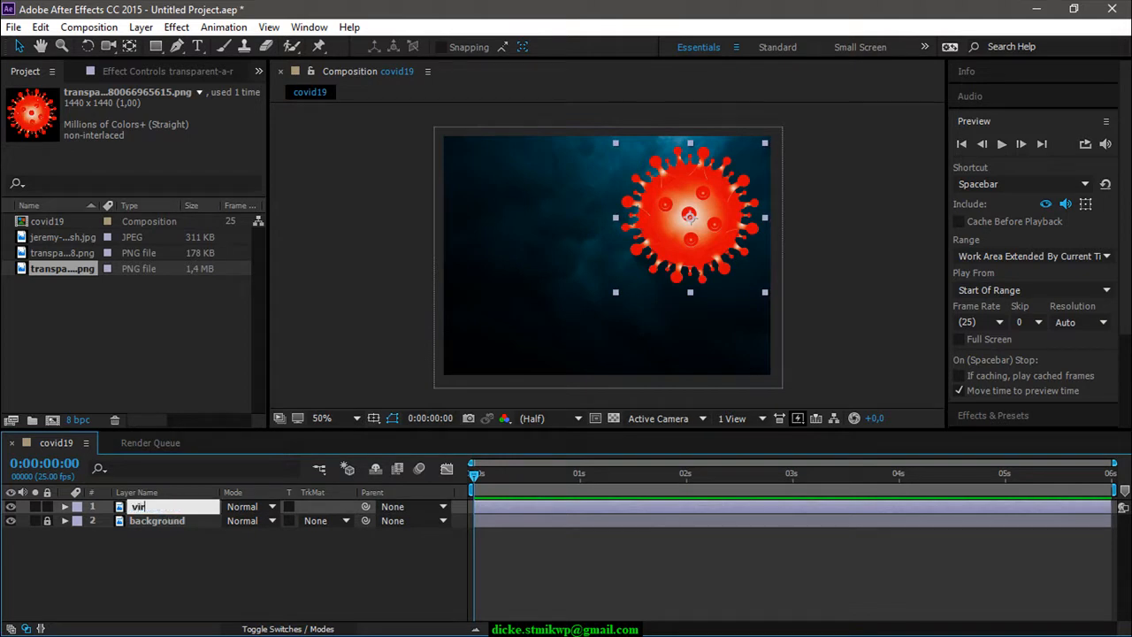
pyautogui.write('us1')
pyautogui.press('Return')
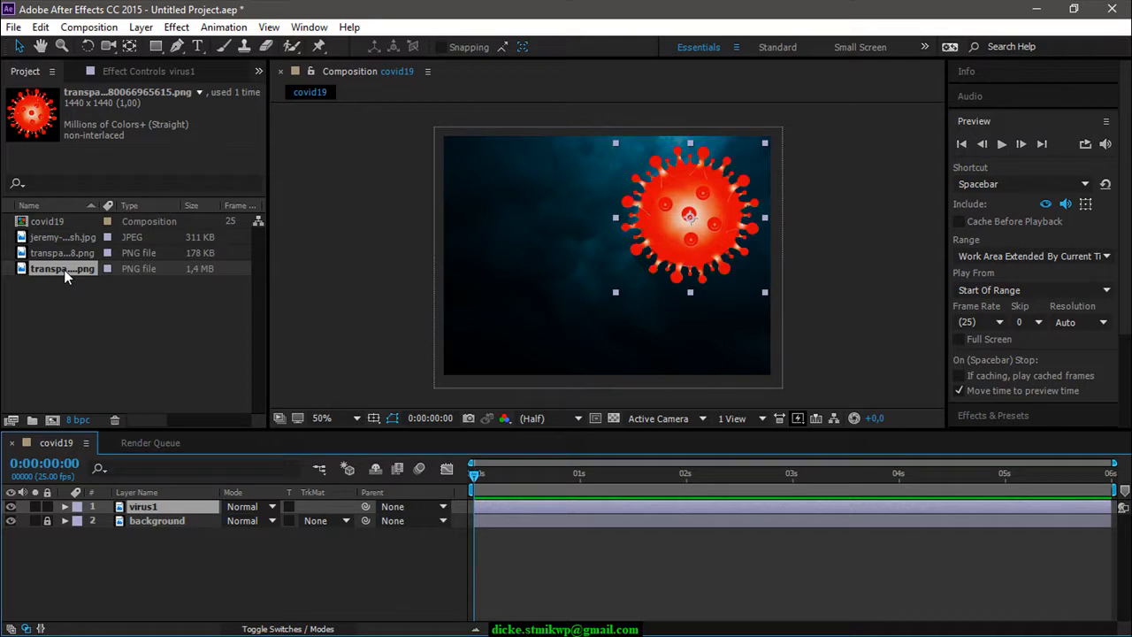
# - Add a second red virus image, scale it to 14% and place it in the frame's lower left at about 210, 408
pyautogui.moveTo(55, 272); pyautogui.dragTo(554, 254)
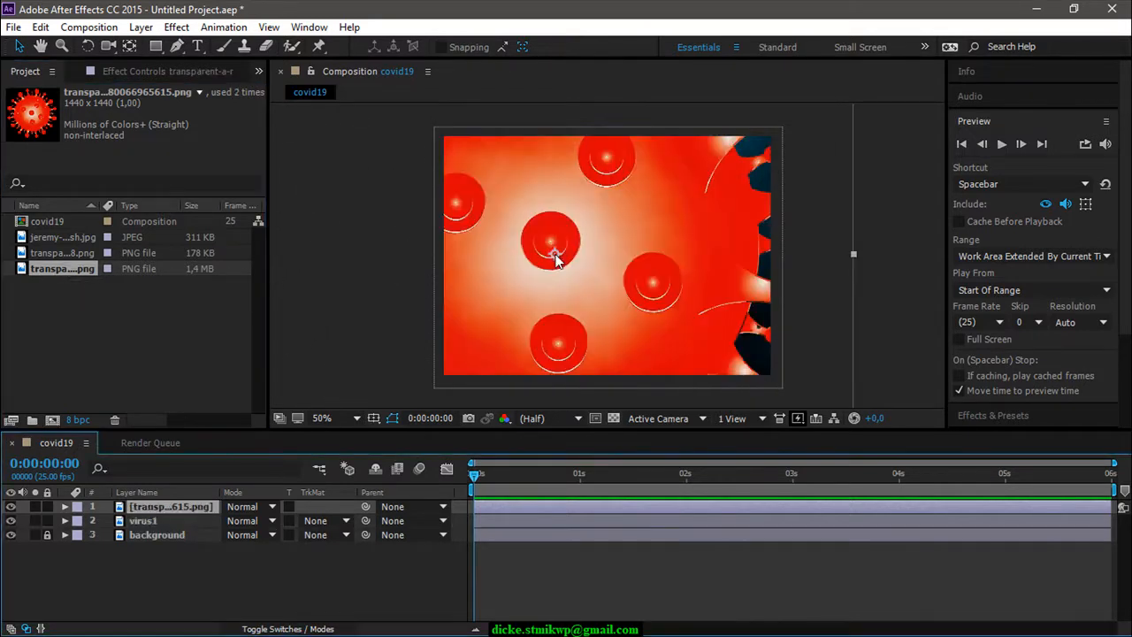
pyautogui.click(65, 506)
pyautogui.click(80, 518)
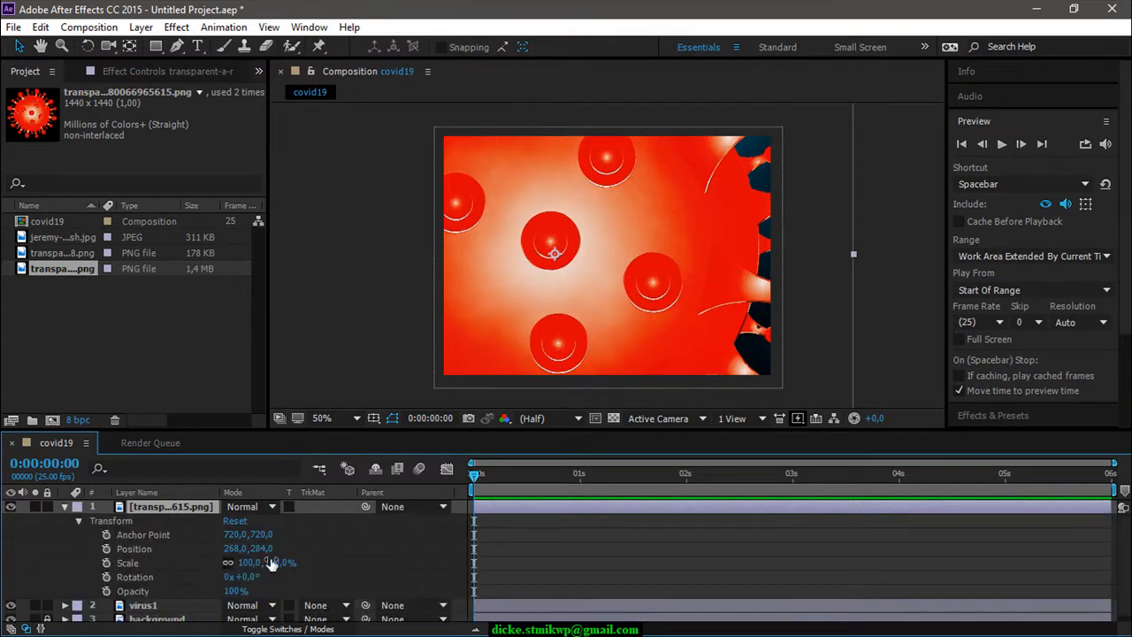
pyautogui.moveTo(271, 563); pyautogui.dragTo(204, 564)
pyautogui.moveTo(556, 253); pyautogui.dragTo(533, 304)
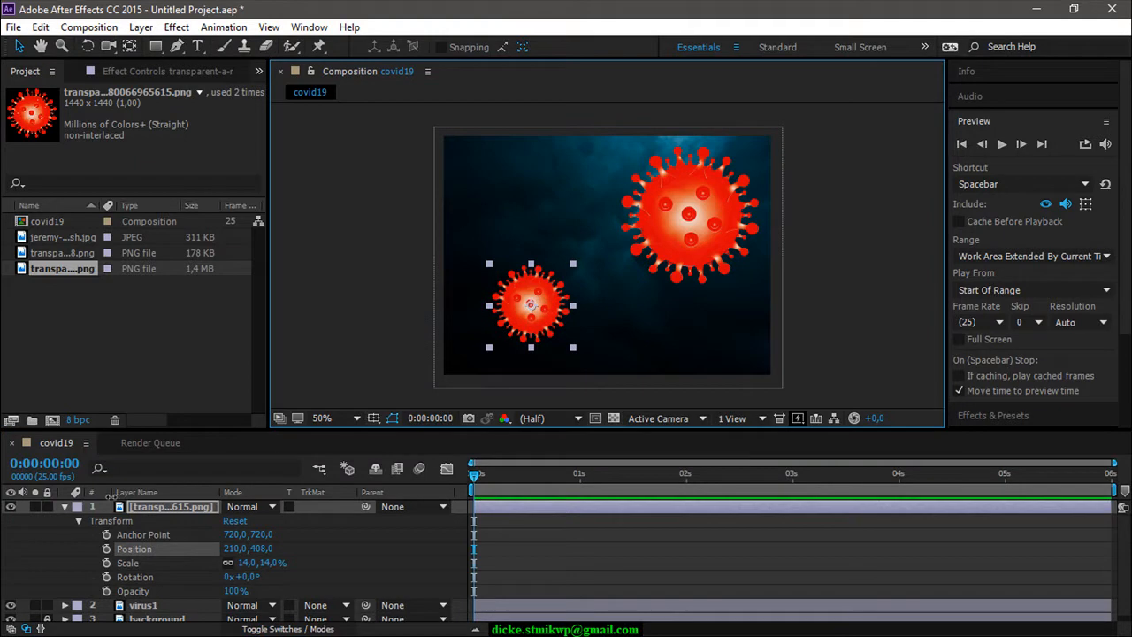
pyautogui.click(77, 522)
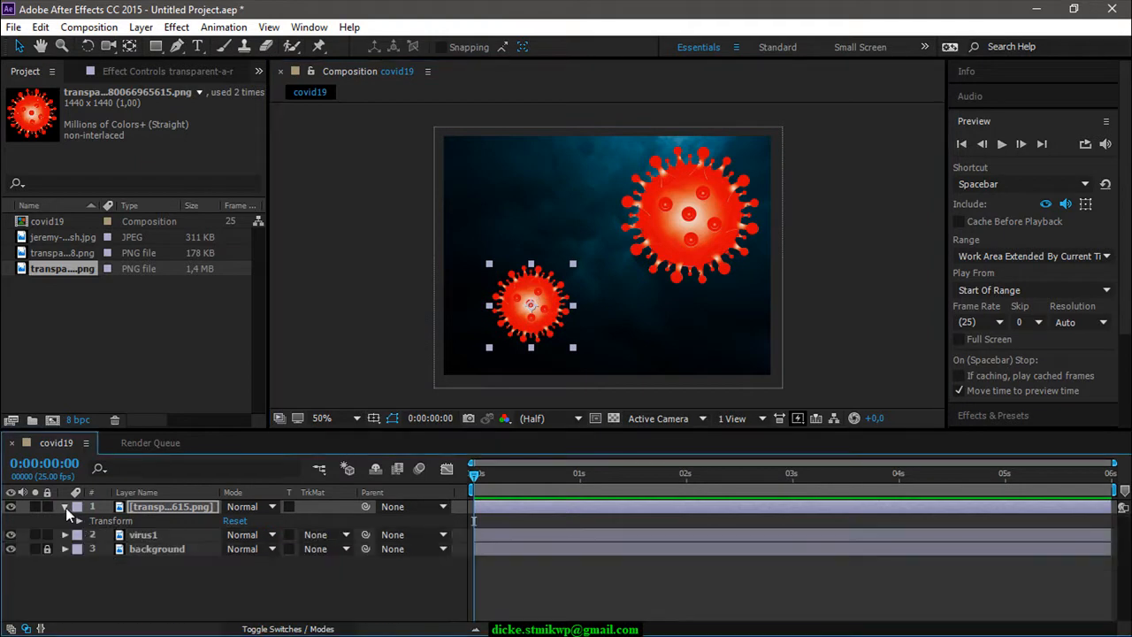
pyautogui.click(65, 508)
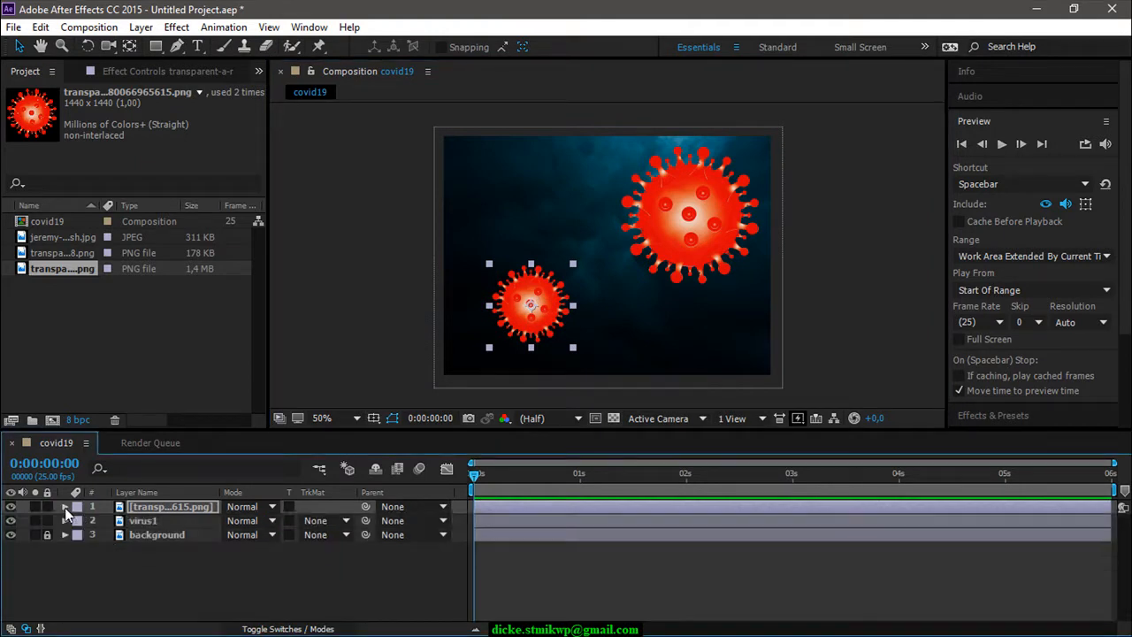
# - Reveal only the Scale property of the smaller virus layer and collapse it again
pyautogui.click(181, 507)
pyautogui.press('s')
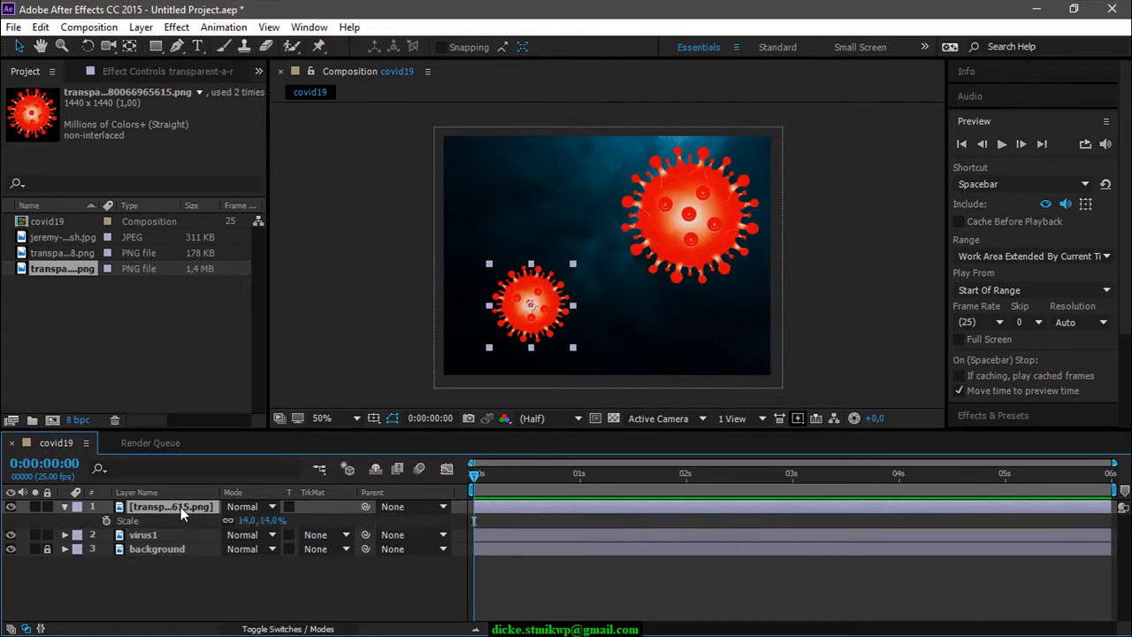
pyautogui.click(62, 506)
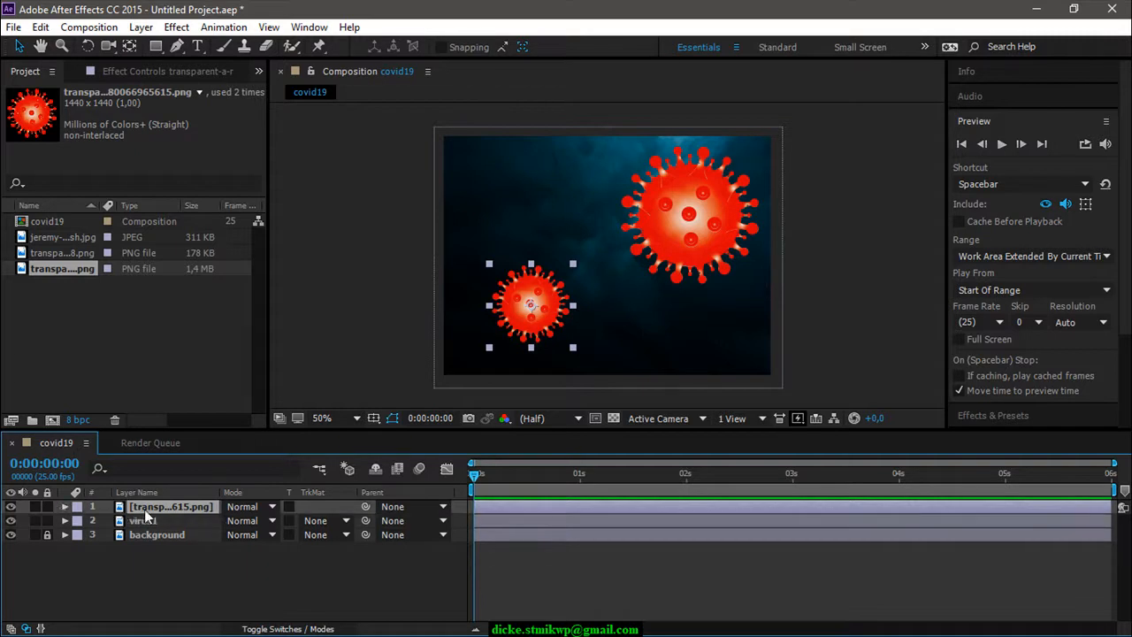
# - Rename the smaller red virus layer as virus2
pyautogui.press('Return')
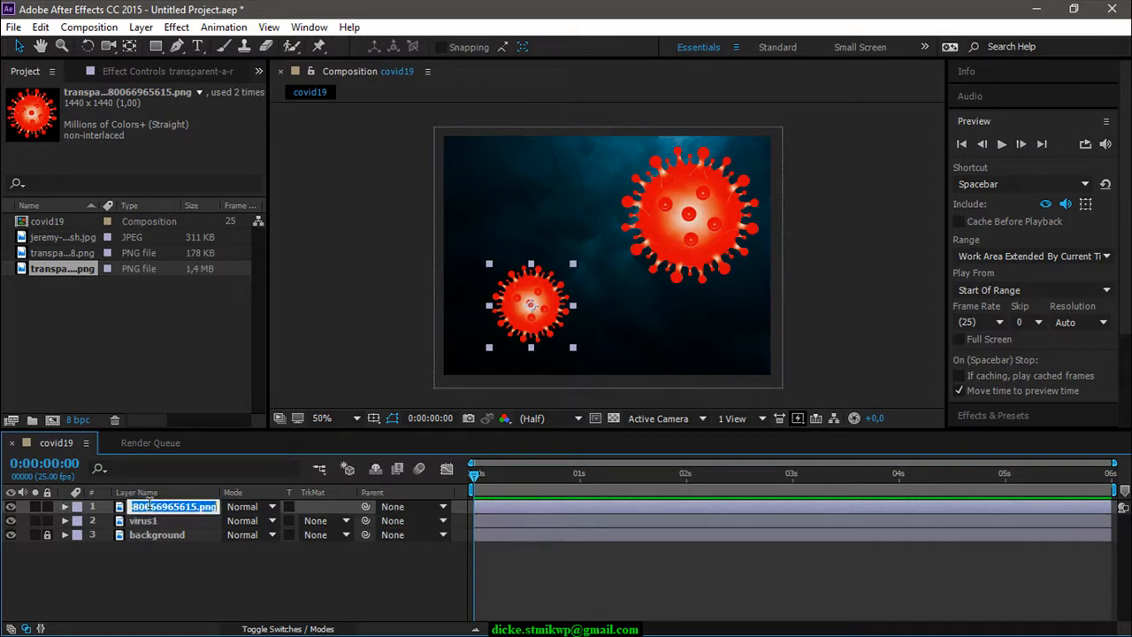
pyautogui.write('virus2')
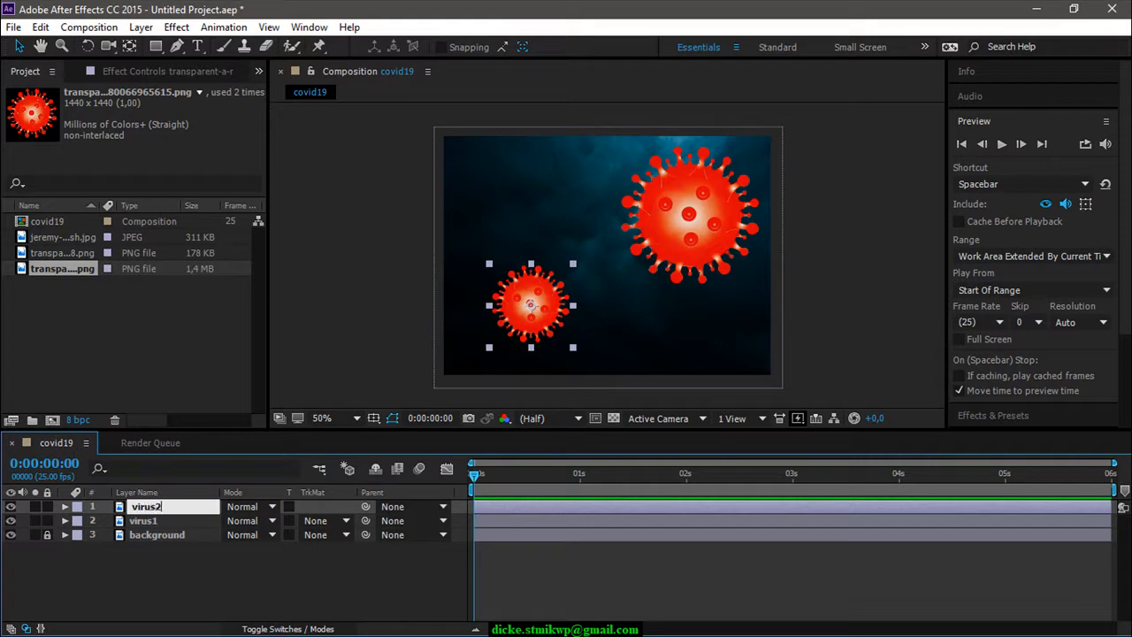
pyautogui.press('Return')
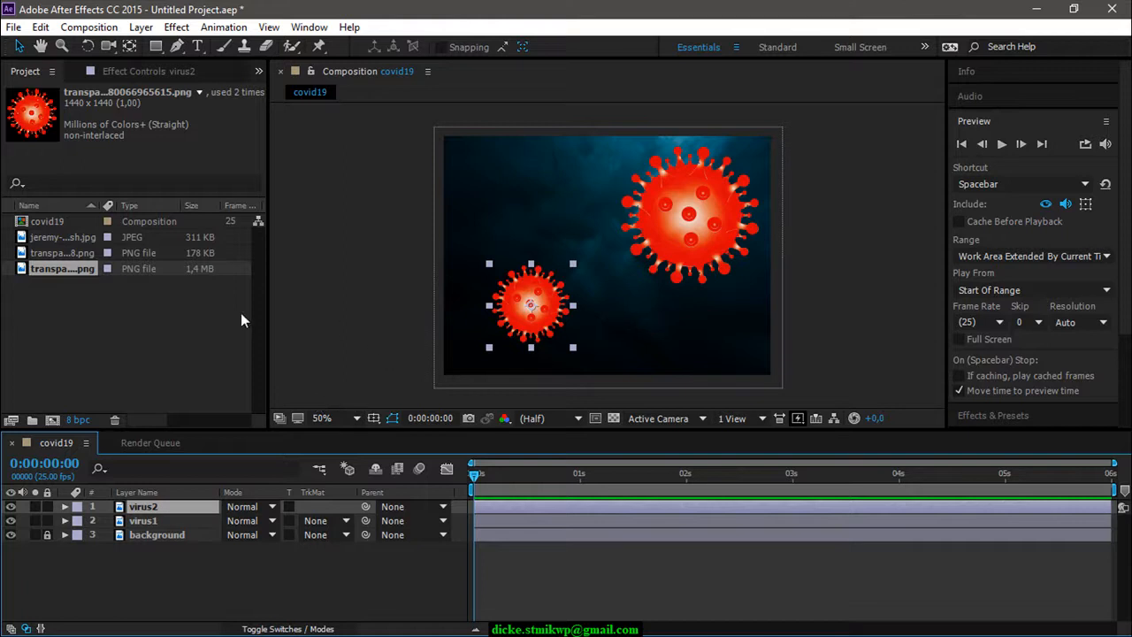
# - Add the green STOP COVID-19 image over the middle of the composition and enlarge it slightly beyond the frame's height
pyautogui.click(81, 253)
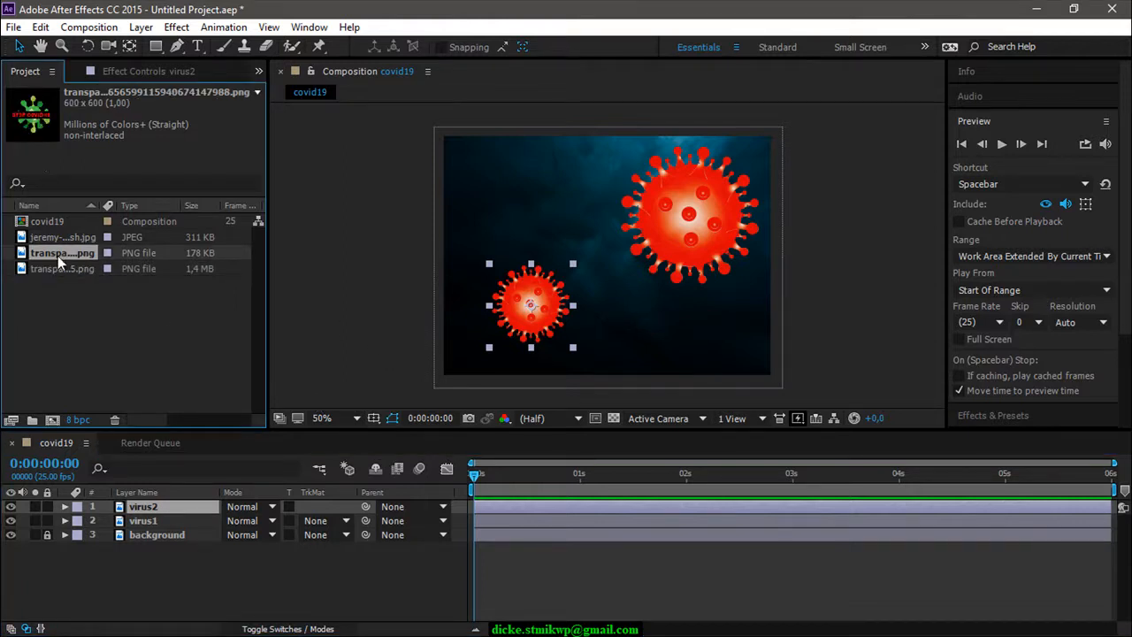
pyautogui.moveTo(57, 256); pyautogui.dragTo(629, 230)
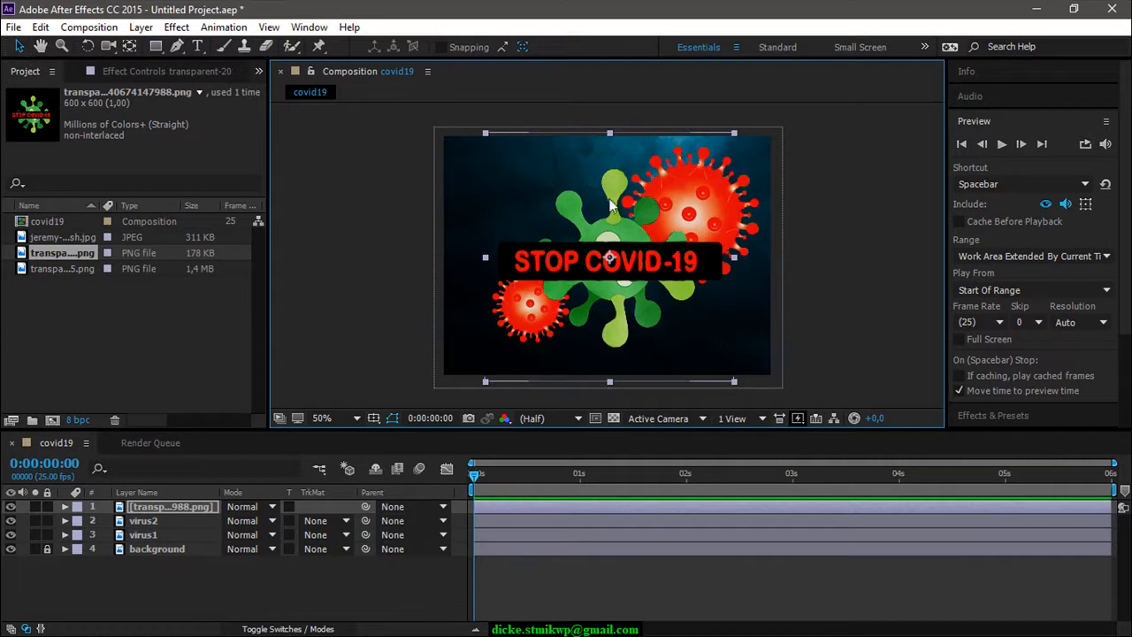
pyautogui.moveTo(607, 242)
pyautogui.mouseDown()
pyautogui.moveTo(594, 247)
pyautogui.moveTo(609, 241)
pyautogui.mouseUp()
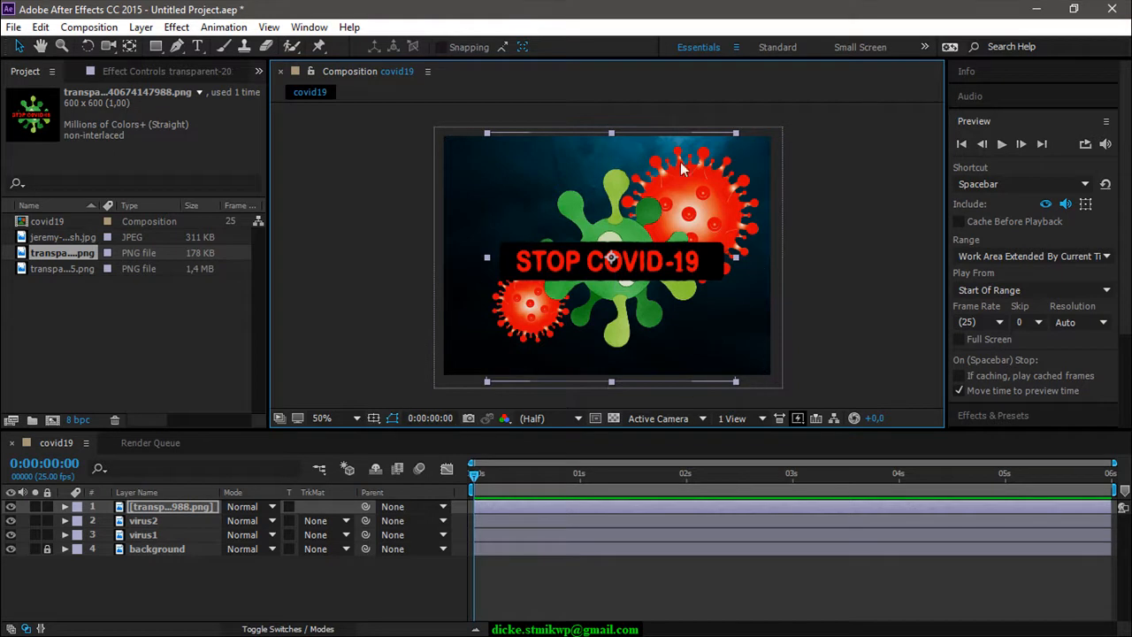
pyautogui.moveTo(736, 138); pyautogui.dragTo(799, 112)
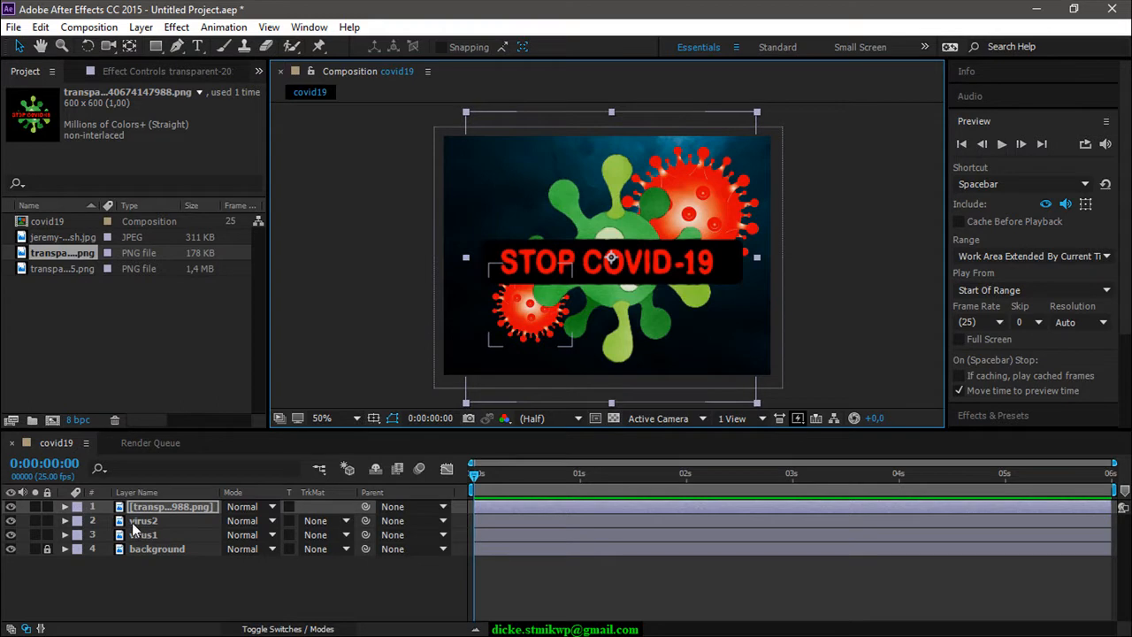
pyautogui.click(372, 252)
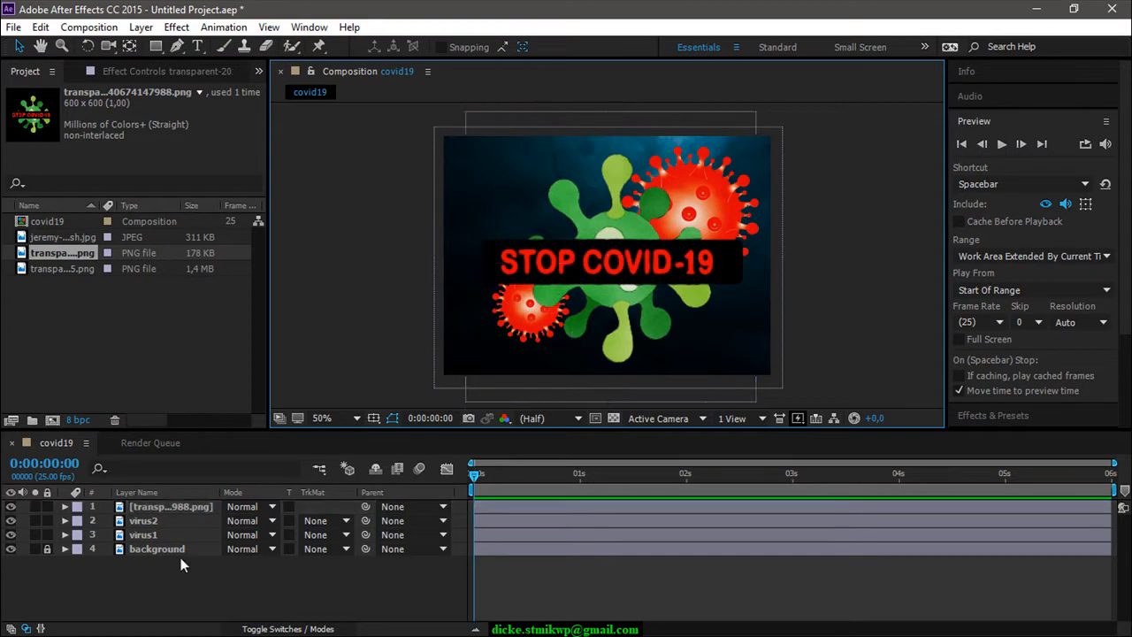
# - Rename the STOP COVID-19 image layer as teks
pyautogui.click(166, 508)
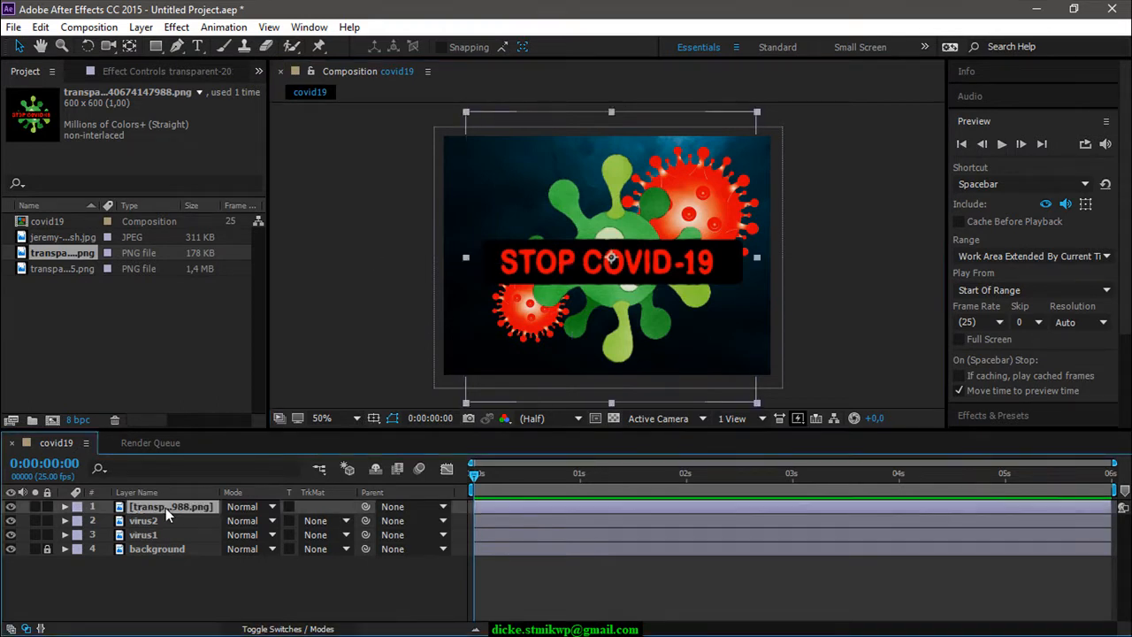
pyautogui.press('Return')
pyautogui.write('teks')
pyautogui.press('Return')
pyautogui.click(322, 245)
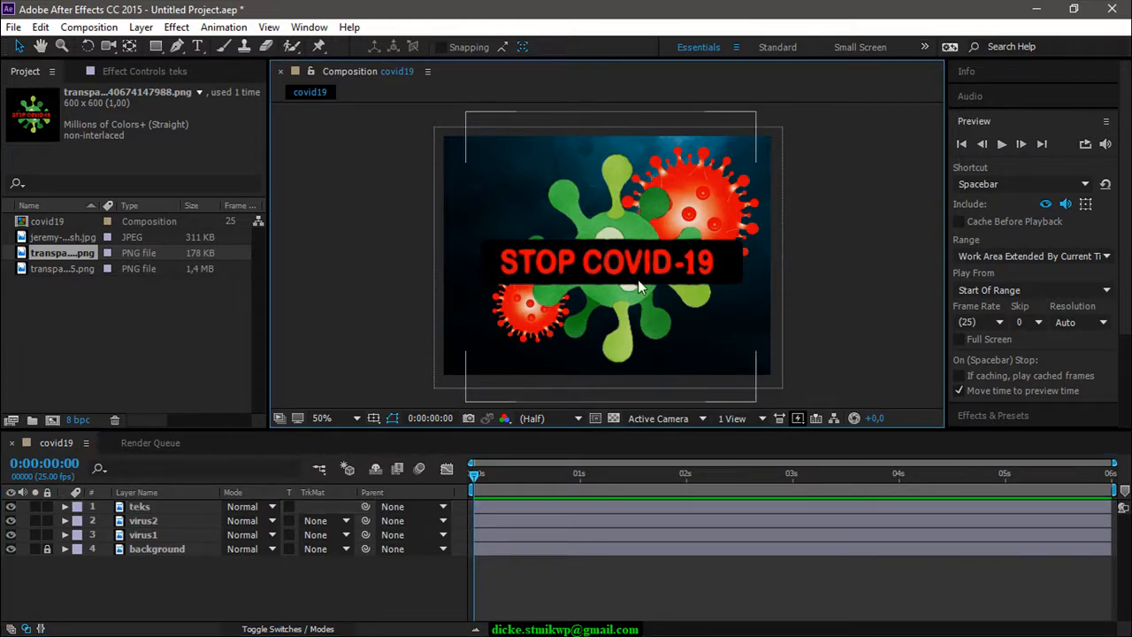
# - Move the teks image slightly upward so it sits nearer the top of the frame
pyautogui.click(538, 338)
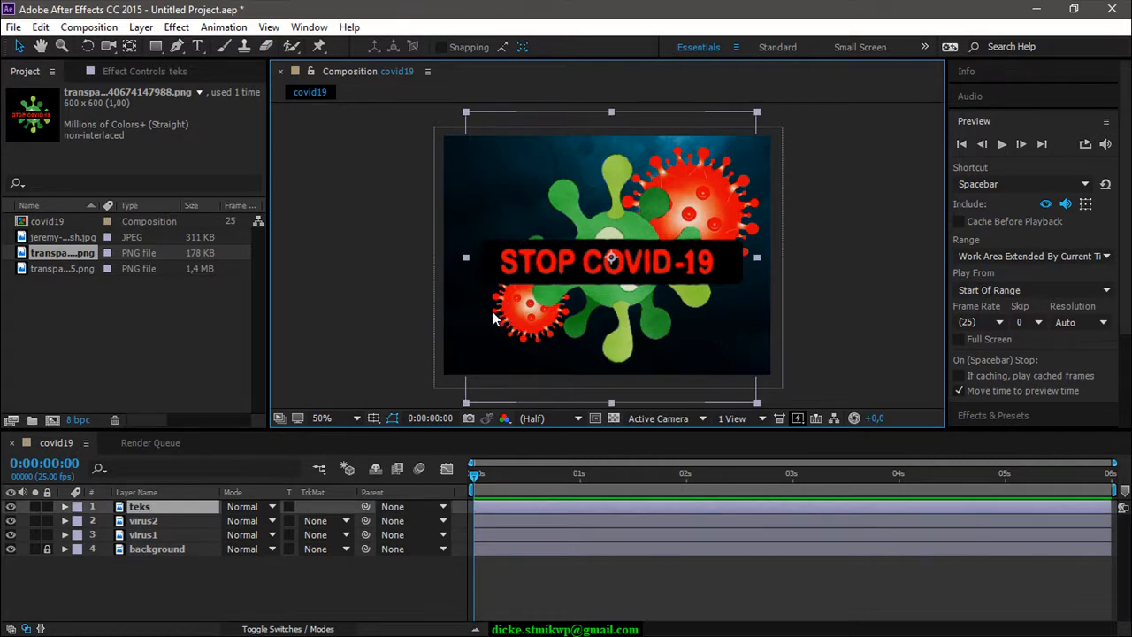
pyautogui.moveTo(637, 263); pyautogui.dragTo(631, 234)
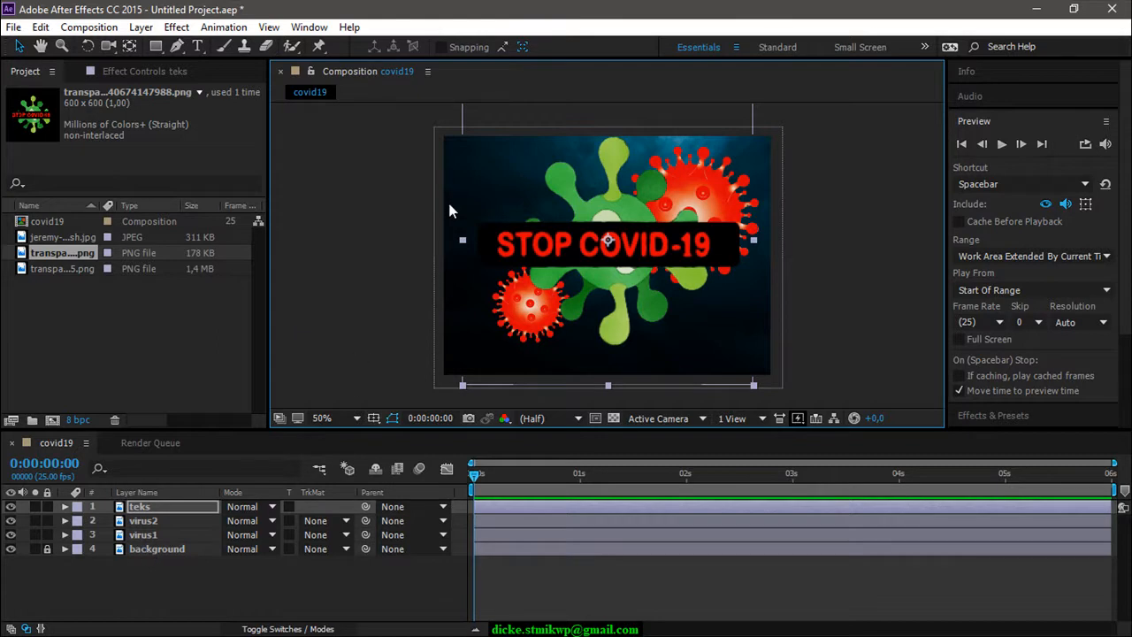
pyautogui.click(172, 533)
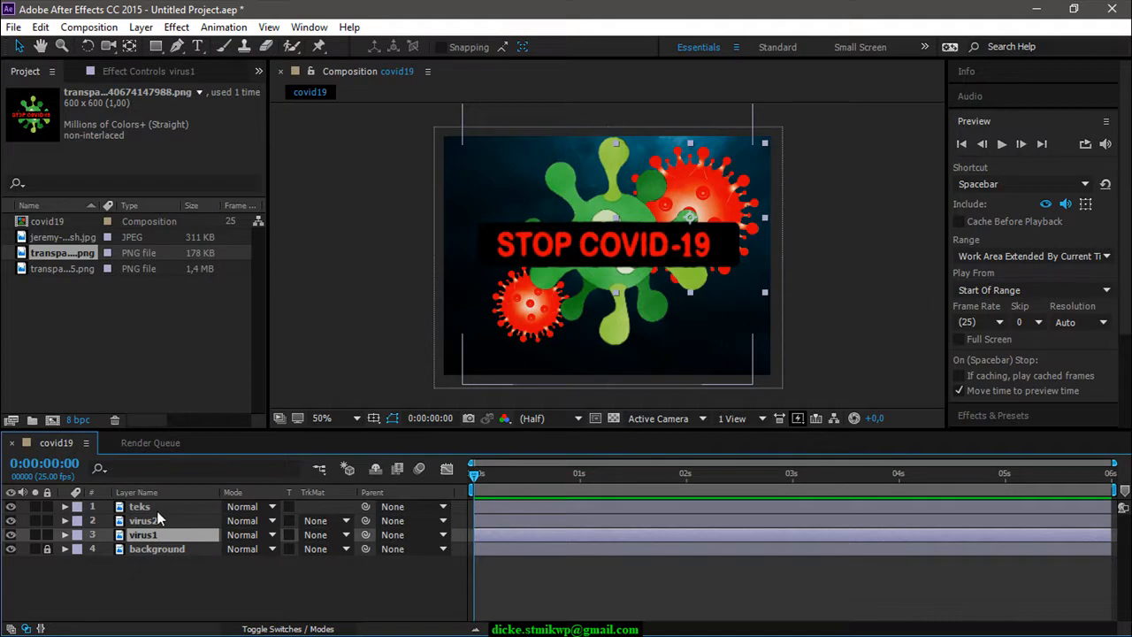
# - Hide the teks and virus2 layers so only virus1 shows over the background
pyautogui.click(617, 223)
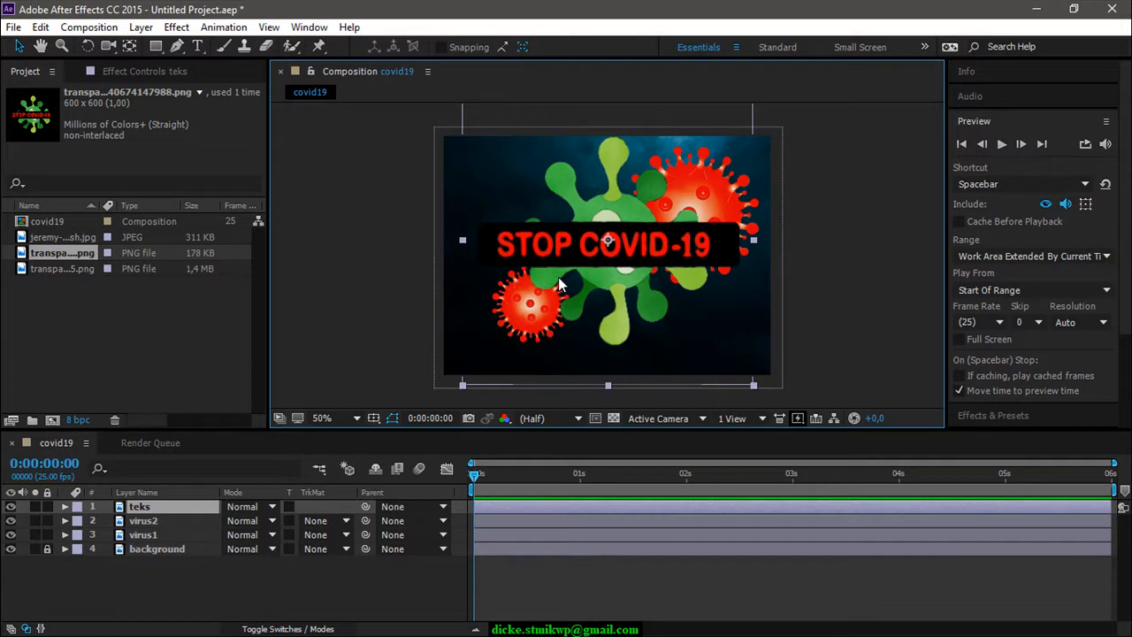
pyautogui.click(12, 508)
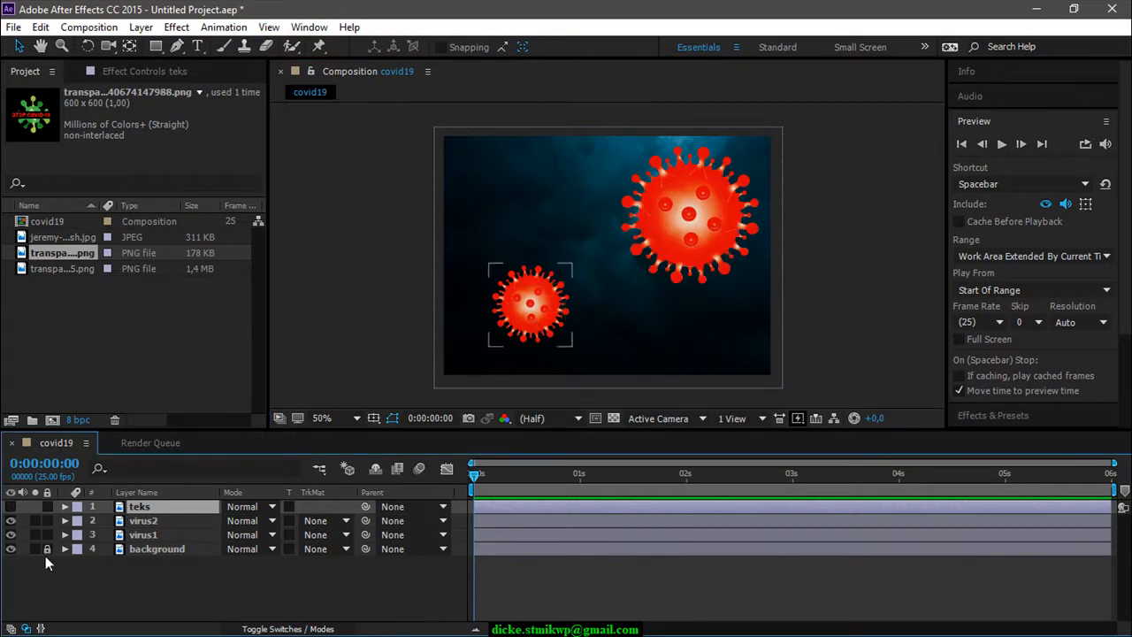
pyautogui.click(10, 520)
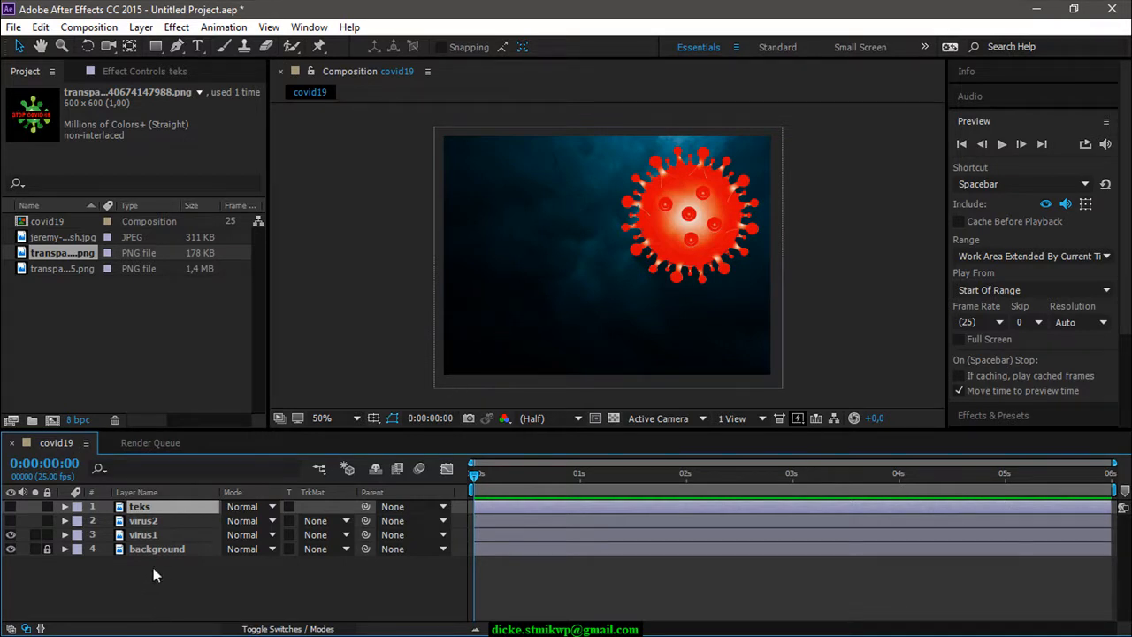
# - Move virus1 to the frame's upper-left corner at about 2, 10 and reveal its transform properties
pyautogui.moveTo(686, 210); pyautogui.dragTo(471, 147)
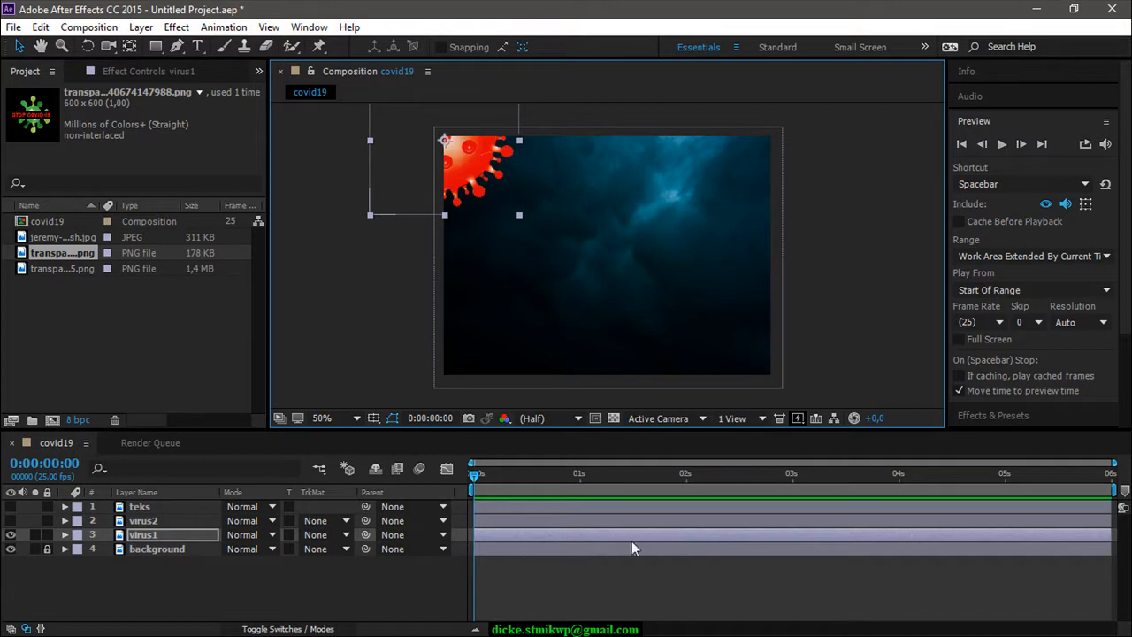
pyautogui.click(64, 535)
pyautogui.click(80, 549)
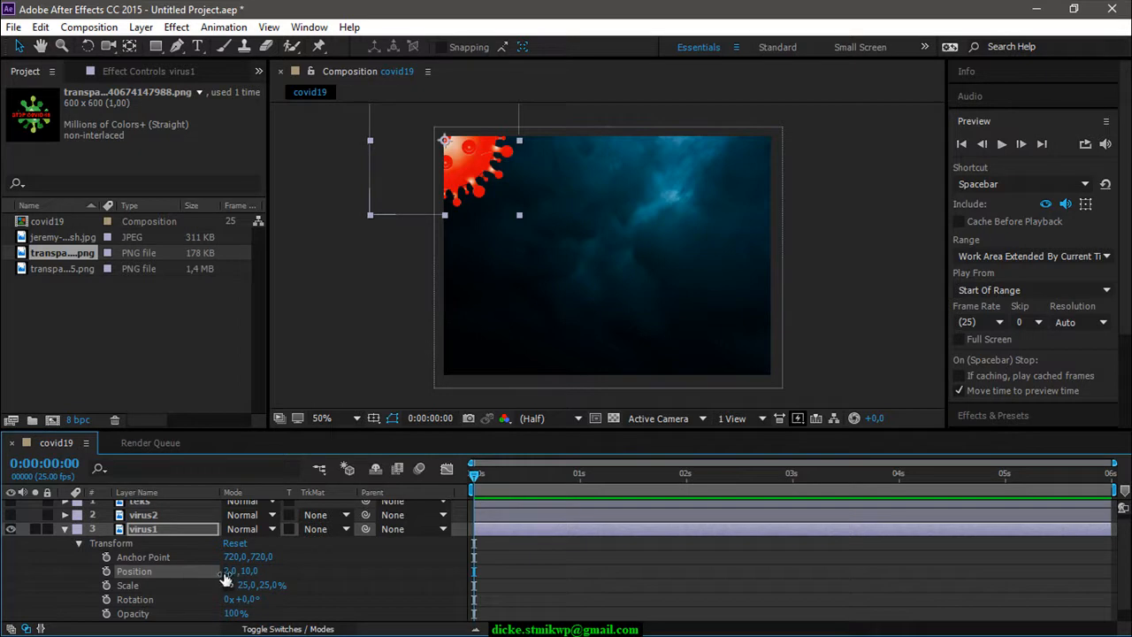
pyautogui.moveTo(476, 475)
pyautogui.mouseDown()
pyautogui.moveTo(600, 476)
pyautogui.moveTo(476, 486)
pyautogui.mouseUp()
pyautogui.moveTo(475, 472)
pyautogui.mouseDown()
pyautogui.moveTo(497, 478)
pyautogui.moveTo(476, 485)
pyautogui.mouseUp()
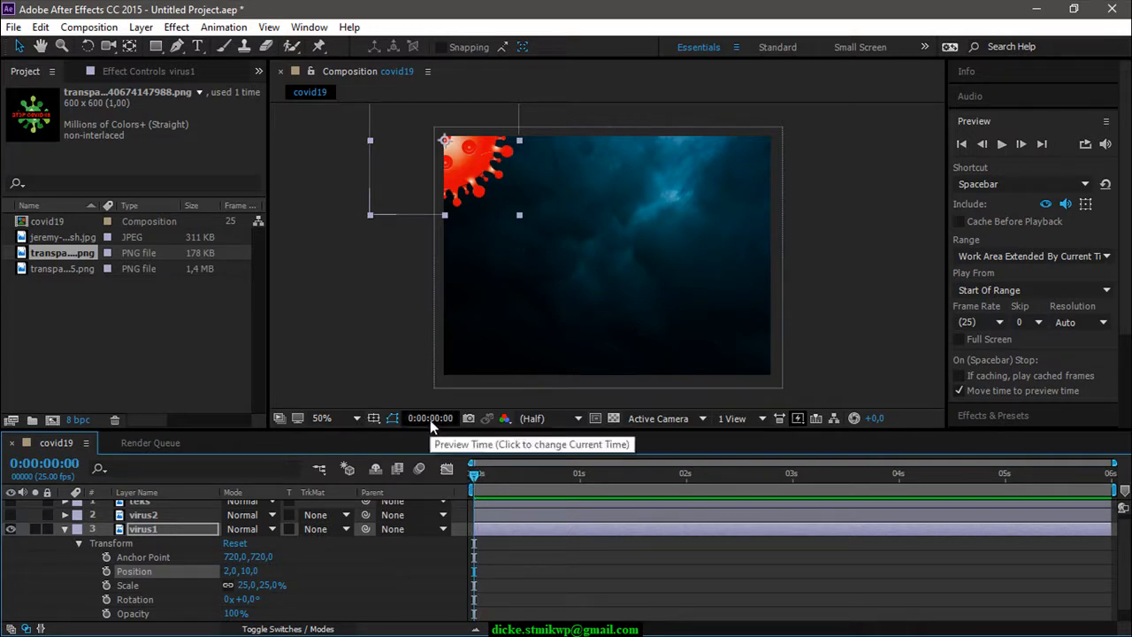
pyautogui.moveTo(471, 475); pyautogui.dragTo(511, 474)
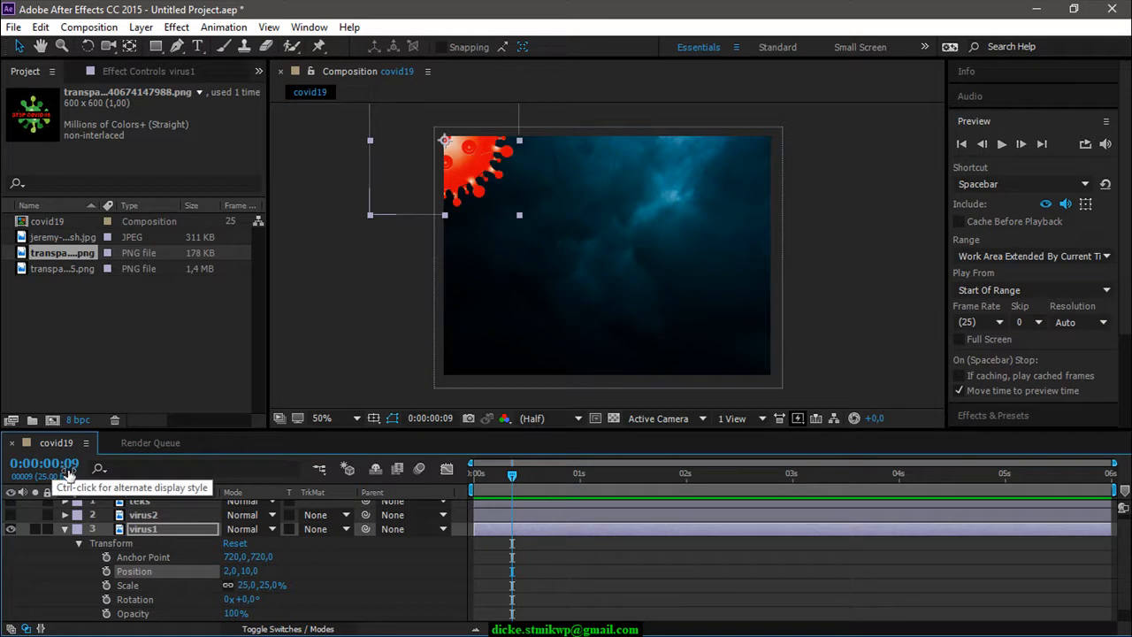
pyautogui.moveTo(516, 477); pyautogui.dragTo(470, 504)
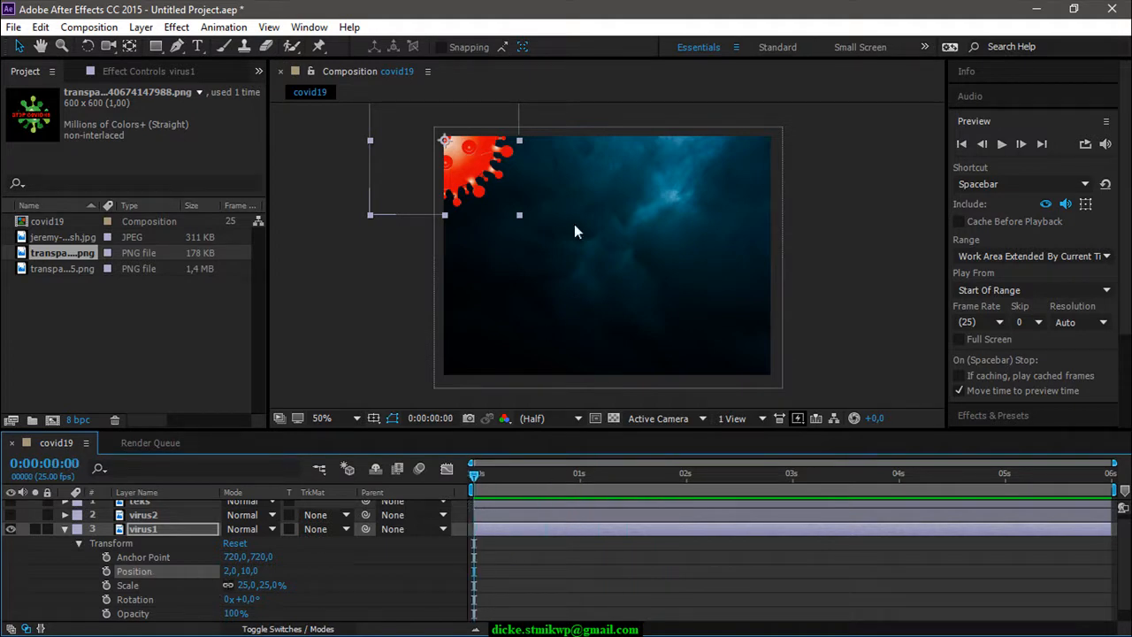
# - Nudge virus1 to position 0, 8 and set its first Position keyframe at 0 seconds
pyautogui.moveTo(458, 153); pyautogui.dragTo(459, 152)
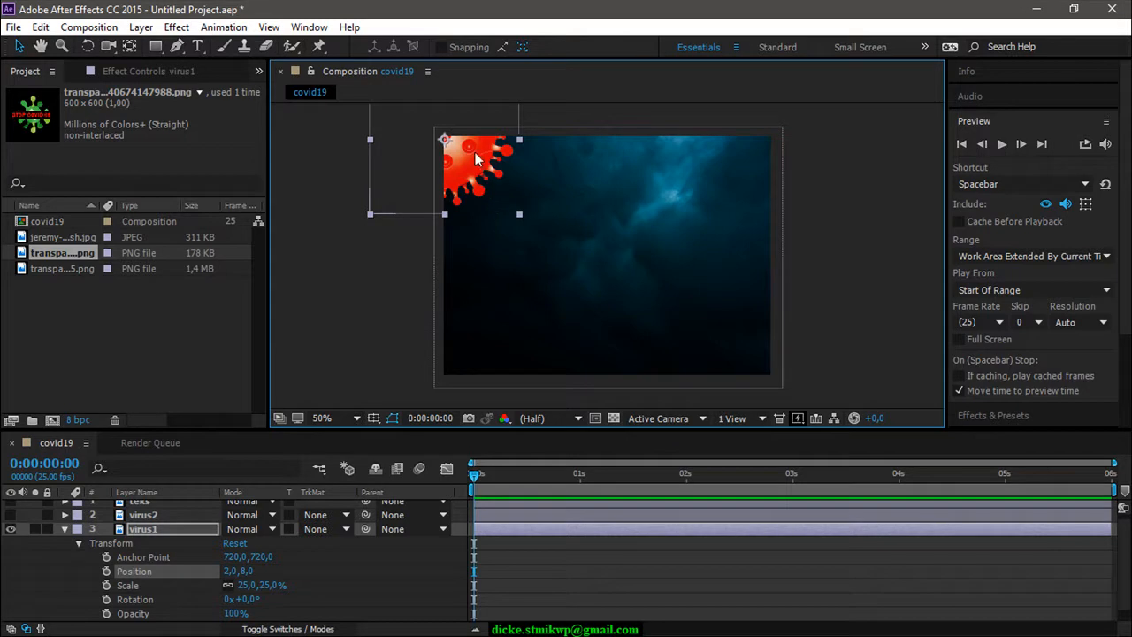
pyautogui.moveTo(478, 474)
pyautogui.mouseDown()
pyautogui.moveTo(636, 476)
pyautogui.moveTo(472, 482)
pyautogui.mouseUp()
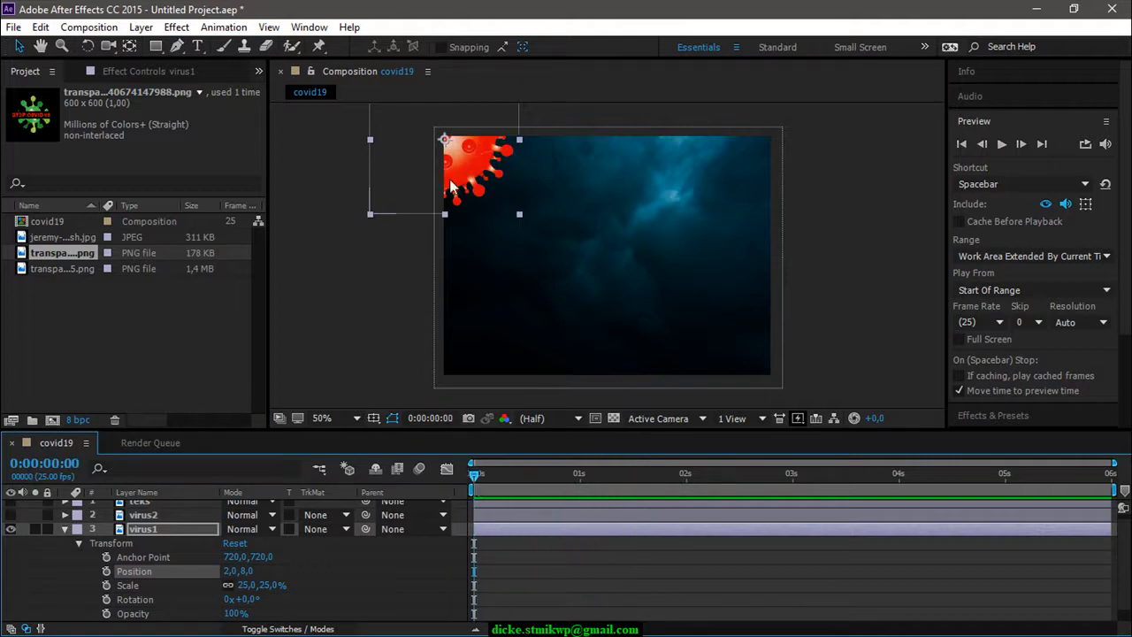
pyautogui.moveTo(460, 152)
pyautogui.mouseDown()
pyautogui.moveTo(471, 168)
pyautogui.moveTo(458, 151)
pyautogui.mouseUp()
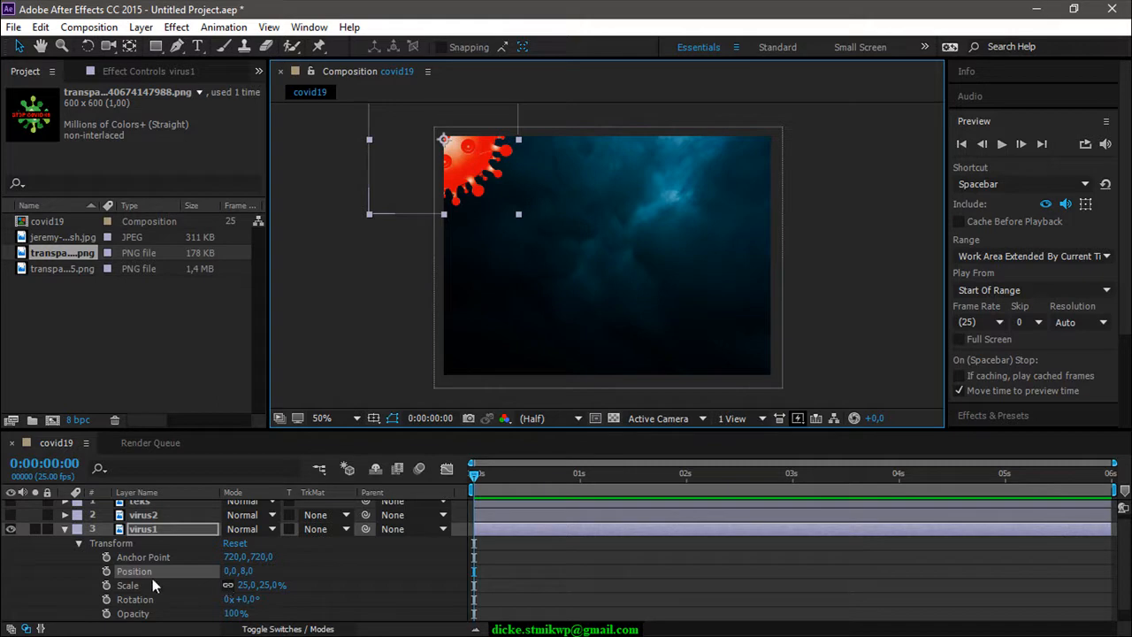
pyautogui.click(106, 571)
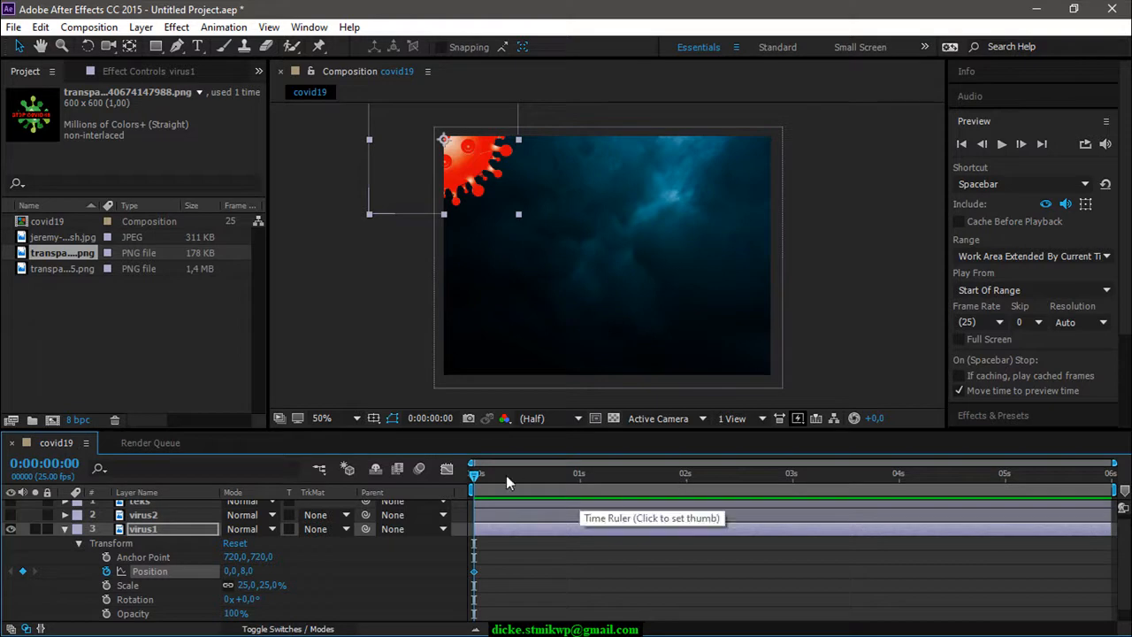
# - Keyframe virus1's position at about 390, 496 at 2 seconds and about 614, 172 at 3 seconds
pyautogui.moveTo(475, 476); pyautogui.dragTo(688, 480)
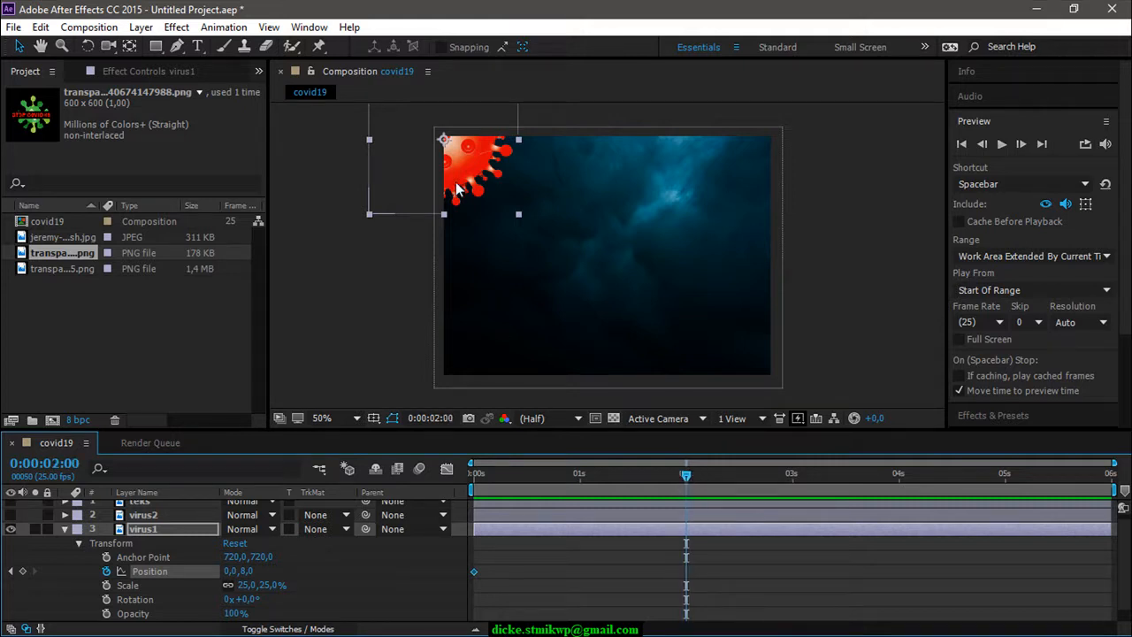
pyautogui.click(475, 153)
pyautogui.moveTo(475, 153); pyautogui.dragTo(630, 348)
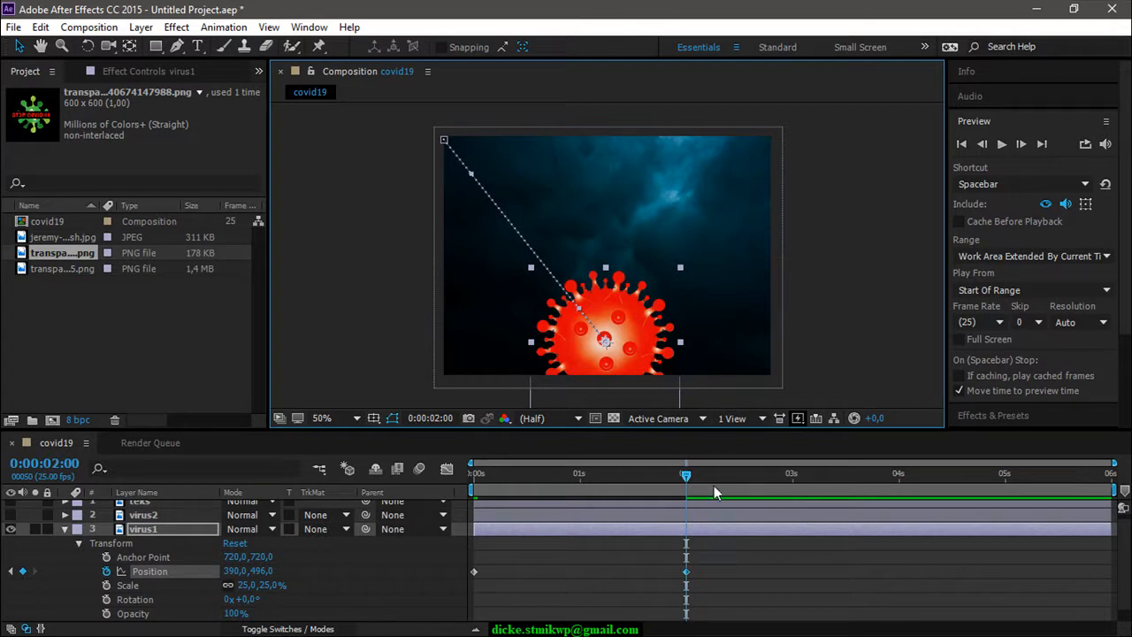
pyautogui.moveTo(688, 477); pyautogui.dragTo(797, 488)
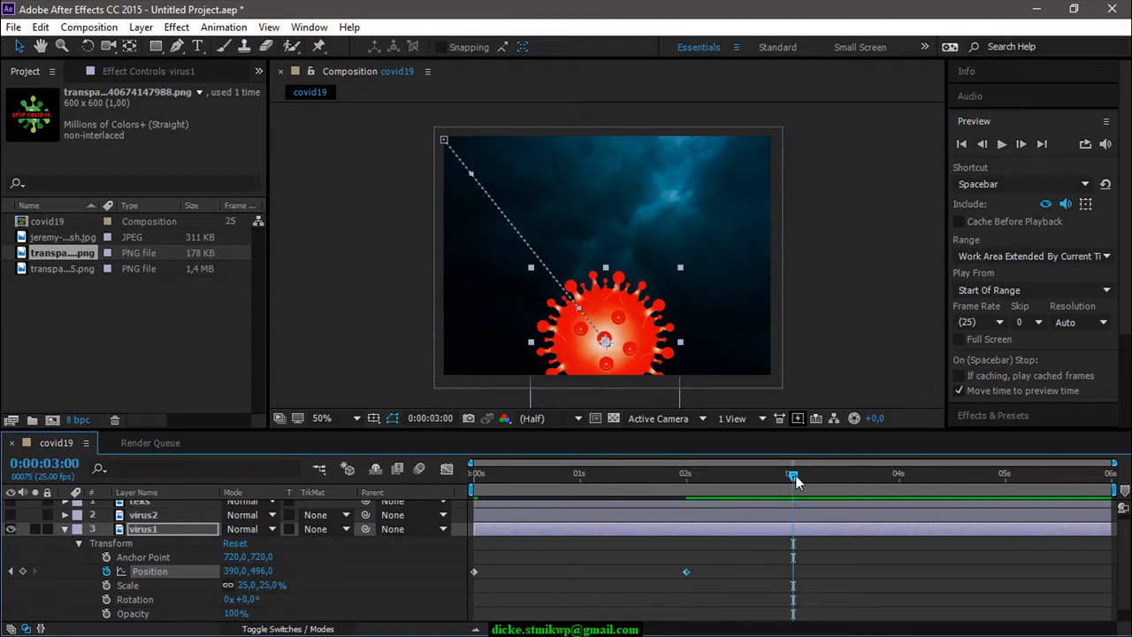
pyautogui.moveTo(629, 326); pyautogui.dragTo(722, 191)
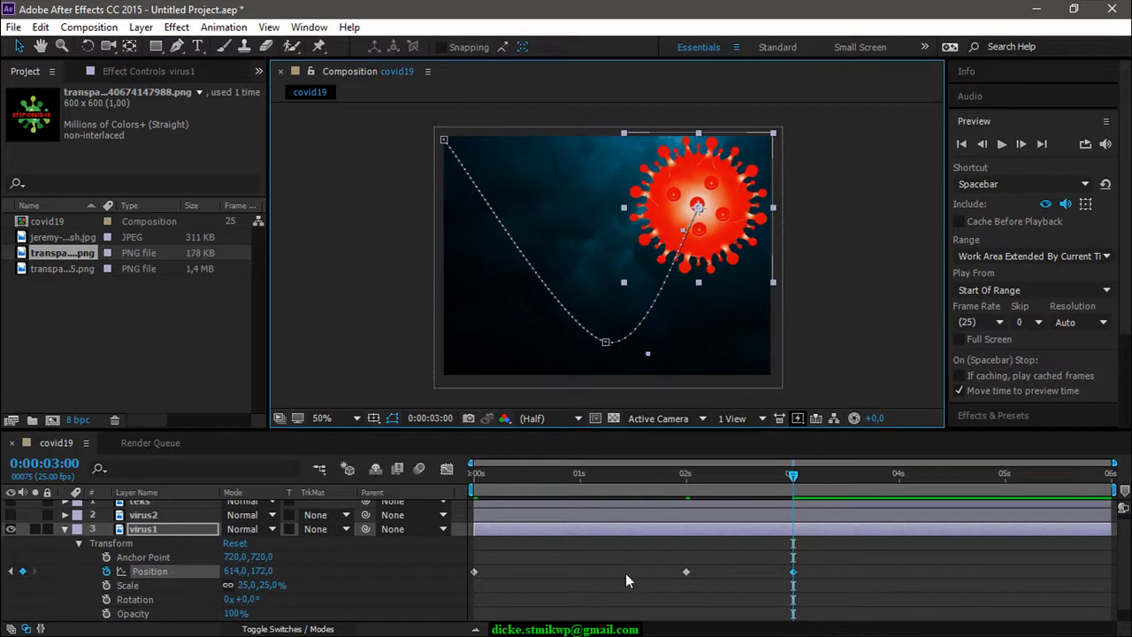
# - Scrub and play back virus1's motion path, then return to the start of the composition
pyautogui.moveTo(792, 474); pyautogui.dragTo(643, 558)
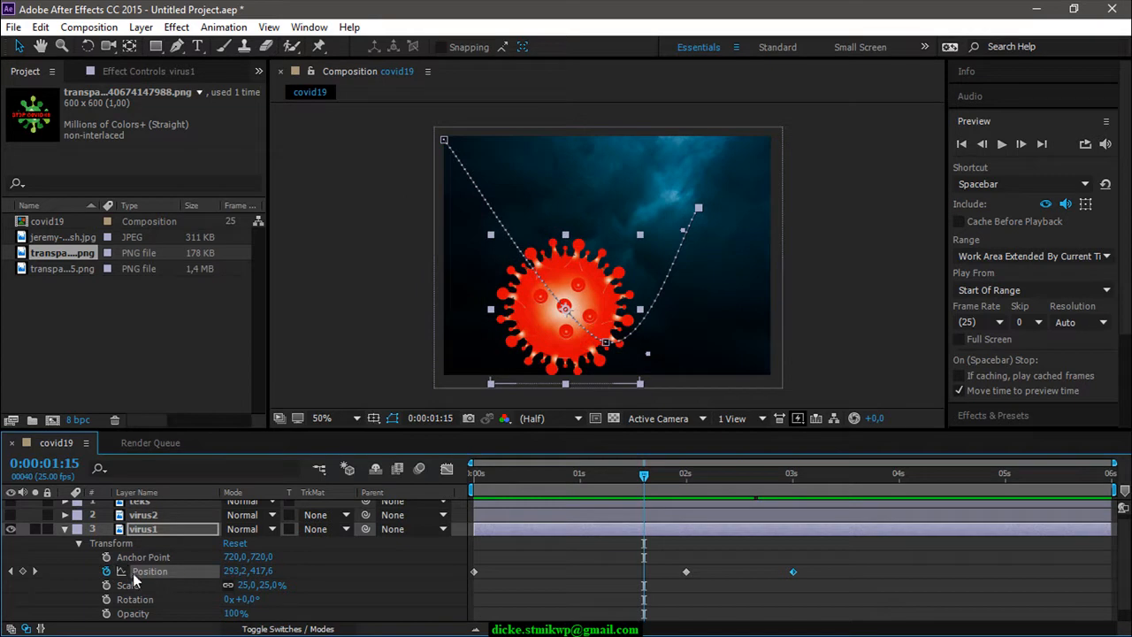
pyautogui.moveTo(644, 477); pyautogui.dragTo(468, 524)
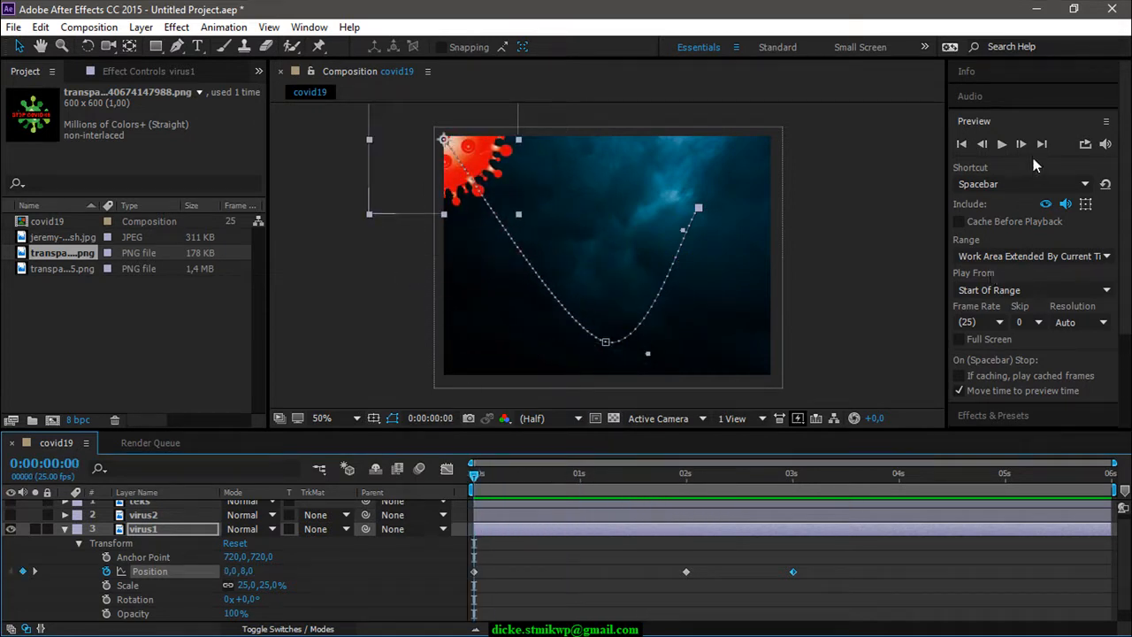
pyautogui.click(992, 121)
pyautogui.click(993, 121)
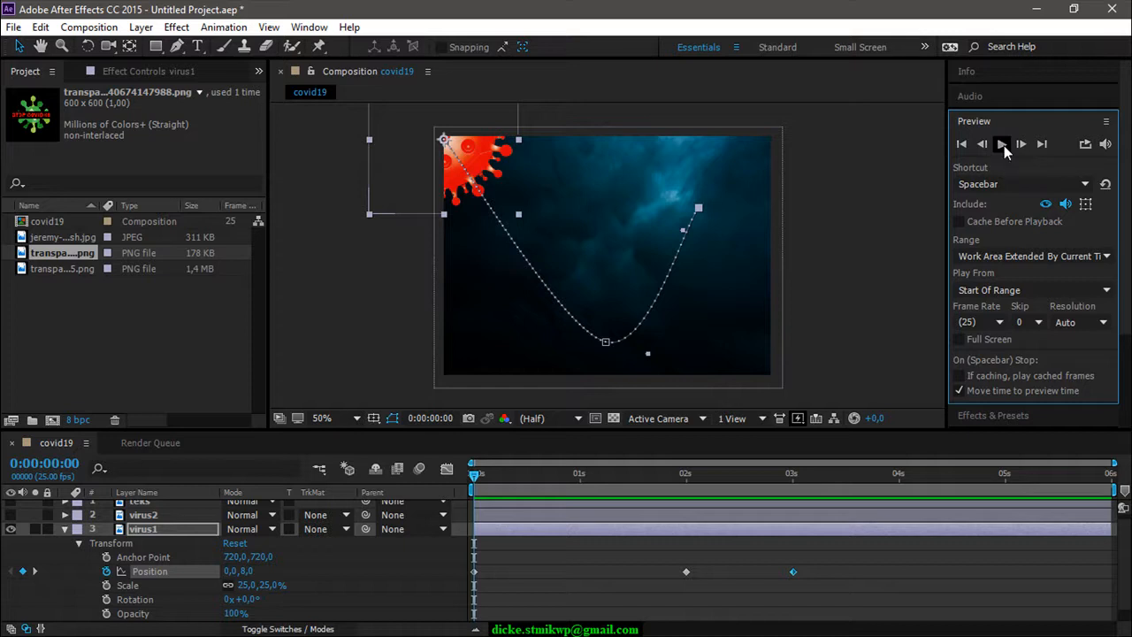
pyautogui.click(1002, 145)
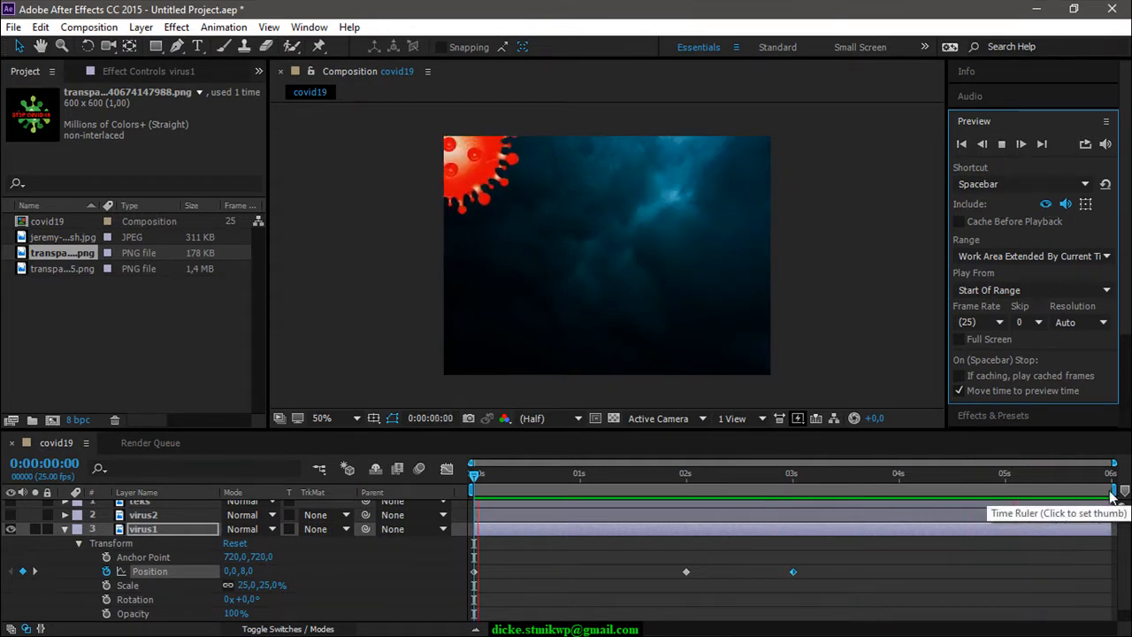
pyautogui.click(1001, 144)
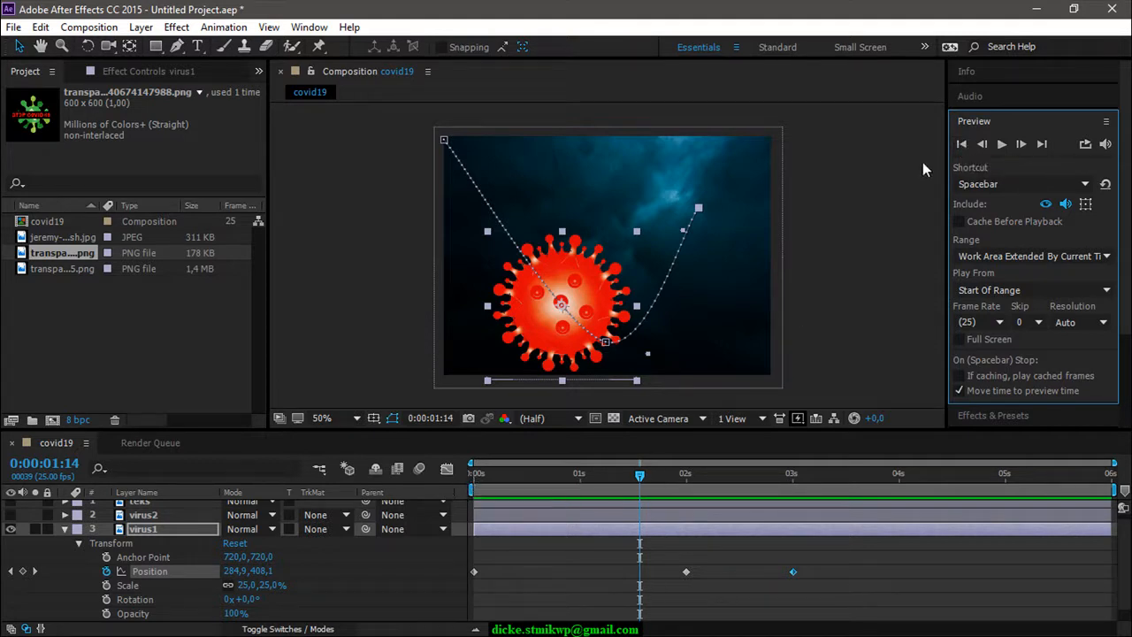
pyautogui.click(963, 143)
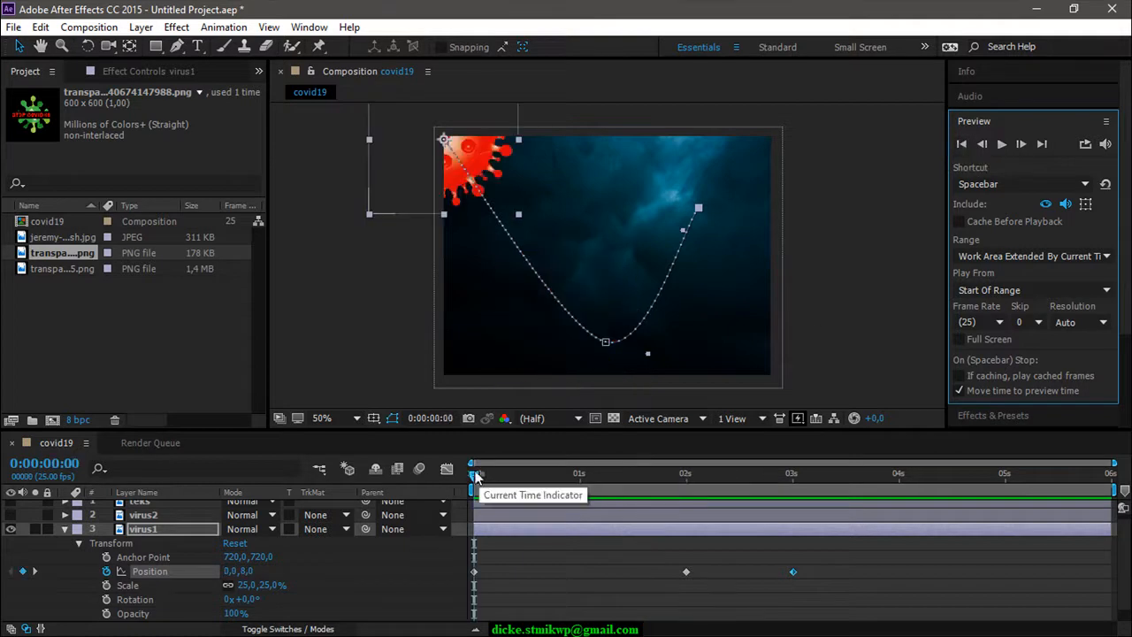
# - Set a Scale keyframe for virus1 at 0 seconds with a value of 3%
pyautogui.moveTo(475, 474)
pyautogui.mouseDown()
pyautogui.moveTo(518, 477)
pyautogui.moveTo(473, 492)
pyautogui.mouseUp()
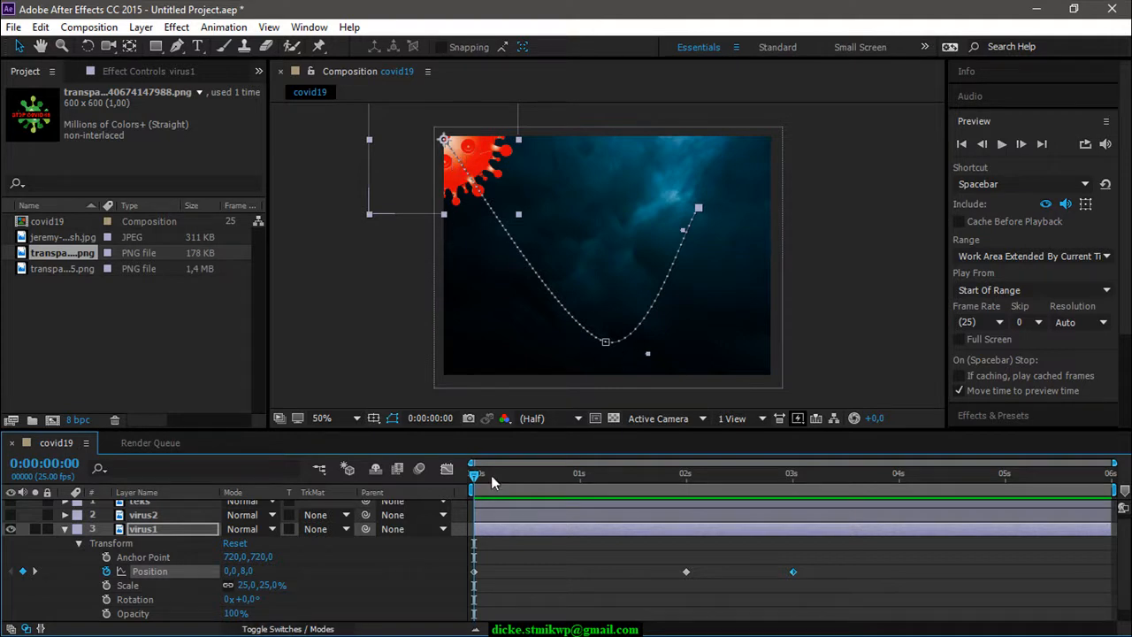
pyautogui.moveTo(475, 478)
pyautogui.mouseDown()
pyautogui.moveTo(517, 476)
pyautogui.moveTo(473, 486)
pyautogui.mouseUp()
pyautogui.moveTo(483, 474); pyautogui.dragTo(473, 479)
pyautogui.moveTo(478, 475)
pyautogui.mouseDown()
pyautogui.moveTo(494, 473)
pyautogui.moveTo(473, 485)
pyautogui.mouseUp()
pyautogui.click(106, 586)
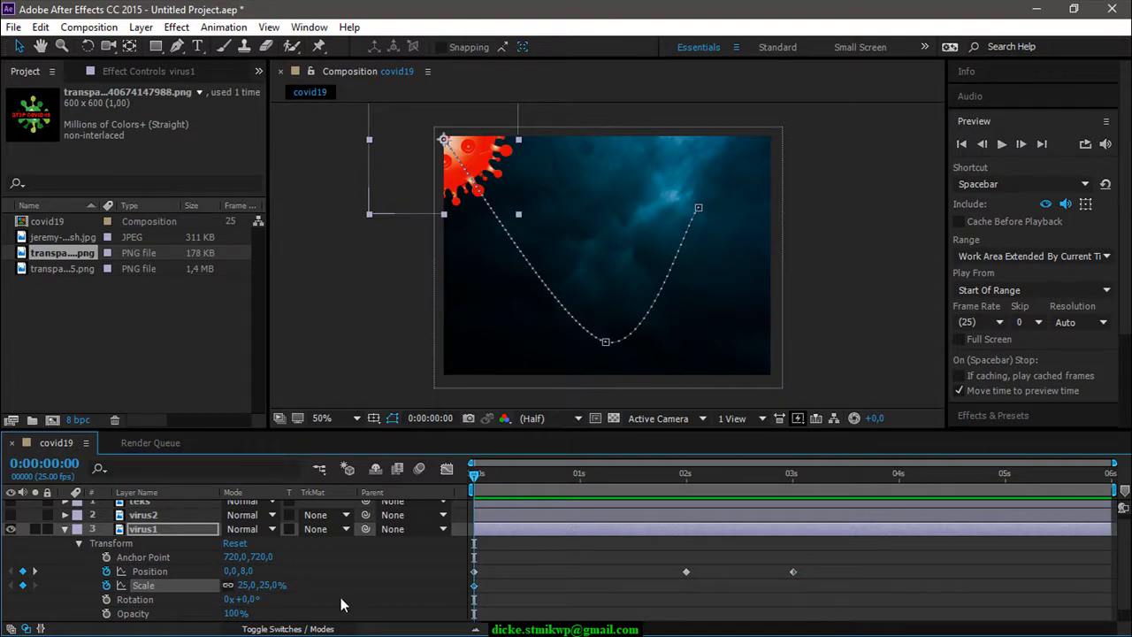
pyautogui.moveTo(276, 586)
pyautogui.mouseDown()
pyautogui.moveTo(247, 586)
pyautogui.moveTo(258, 587)
pyautogui.mouseUp()
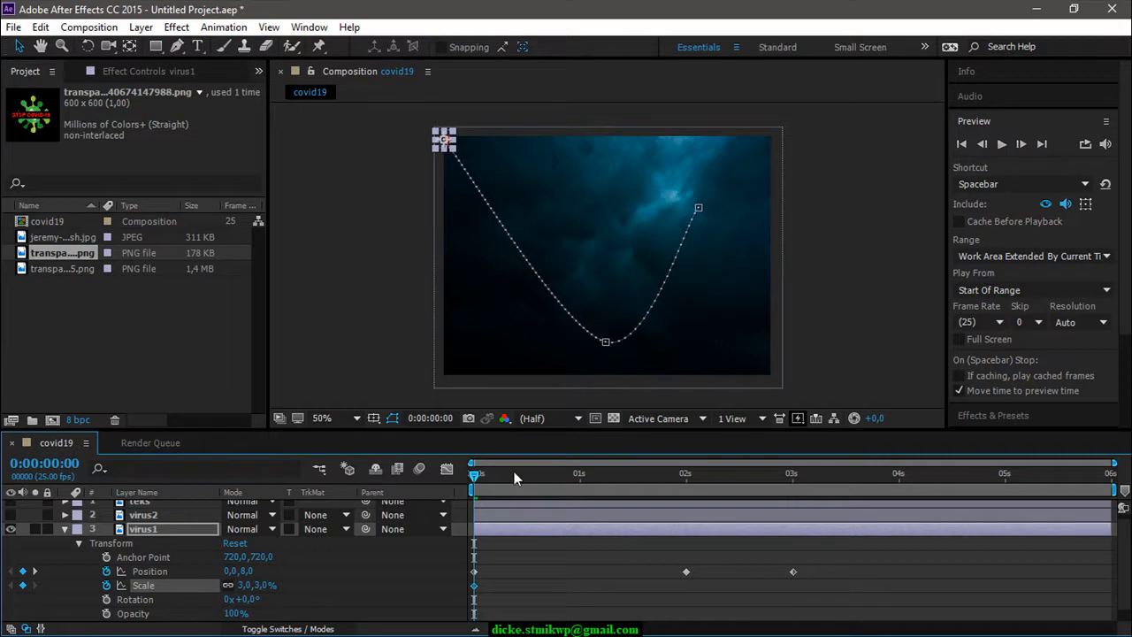
# - Keyframe virus1's scale at 26% at 1 second and 8% at 2 seconds
pyautogui.moveTo(475, 479); pyautogui.dragTo(583, 489)
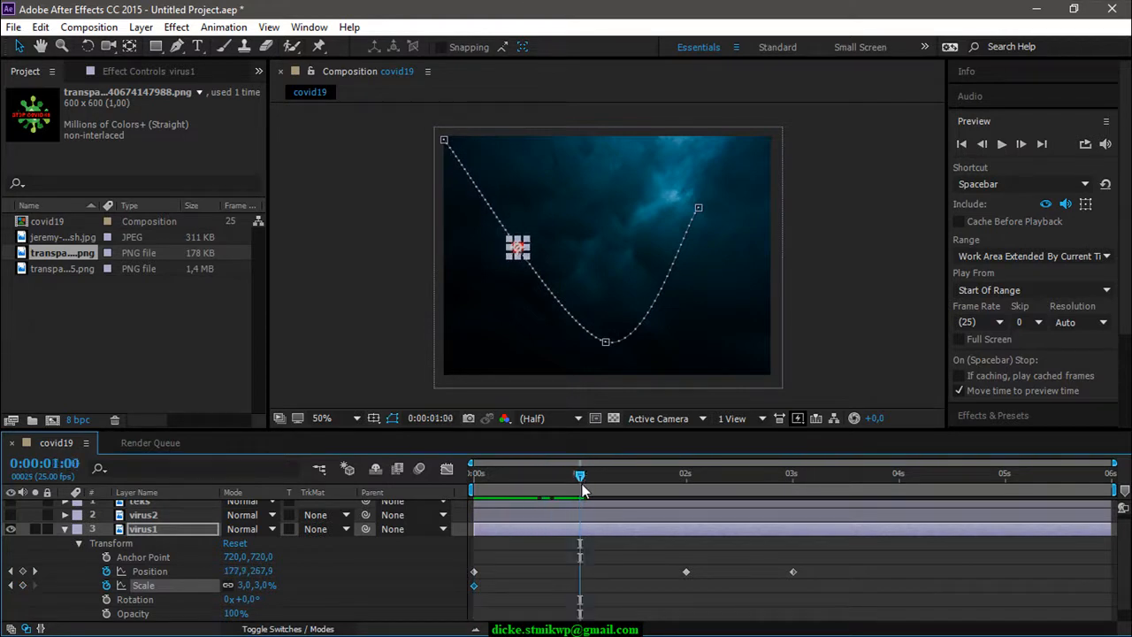
pyautogui.moveTo(583, 490)
pyautogui.mouseDown()
pyautogui.moveTo(568, 489)
pyautogui.moveTo(579, 489)
pyautogui.mouseUp()
pyautogui.moveTo(582, 487); pyautogui.dragTo(579, 489)
pyautogui.moveTo(251, 585); pyautogui.dragTo(264, 585)
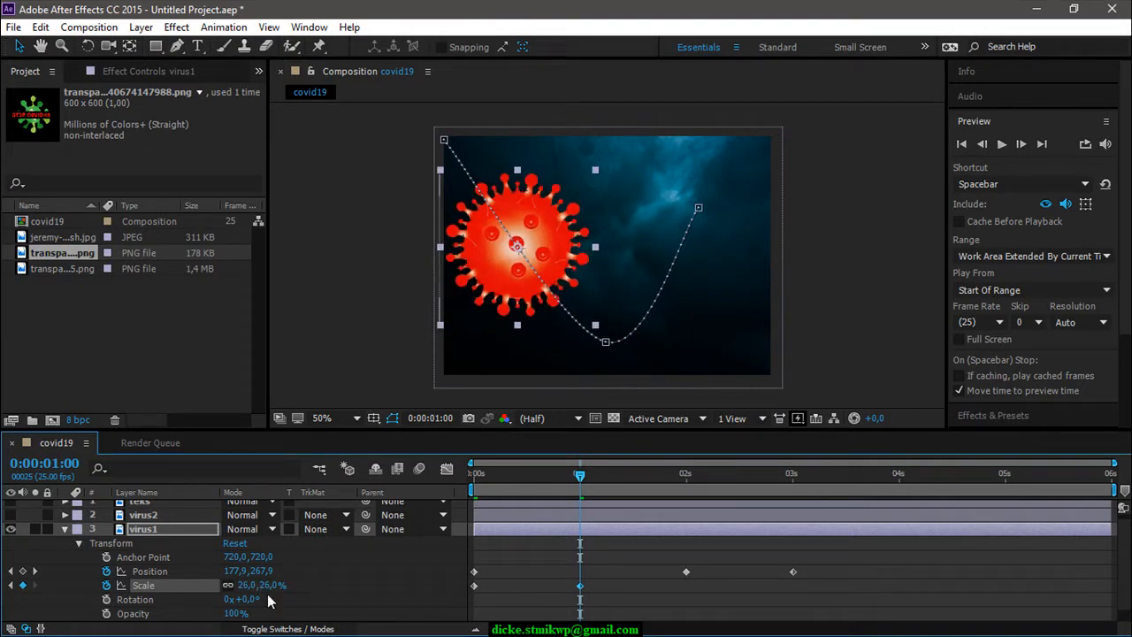
pyautogui.moveTo(573, 474)
pyautogui.mouseDown()
pyautogui.moveTo(475, 482)
pyautogui.moveTo(579, 483)
pyautogui.mouseUp()
pyautogui.moveTo(576, 480); pyautogui.dragTo(692, 491)
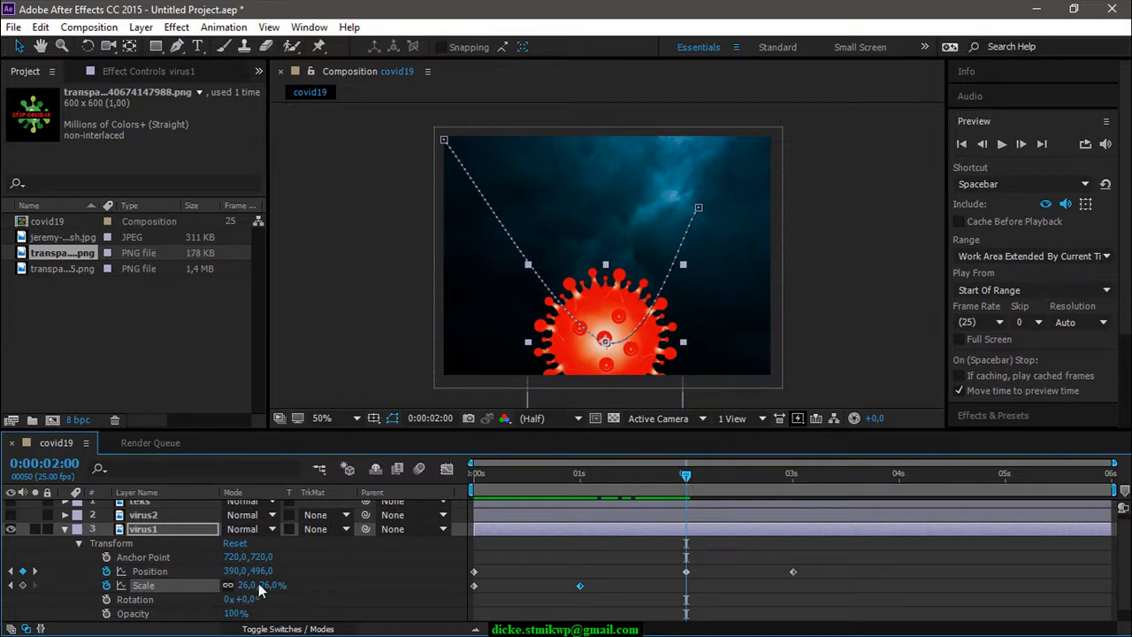
pyautogui.moveTo(251, 585); pyautogui.dragTo(241, 587)
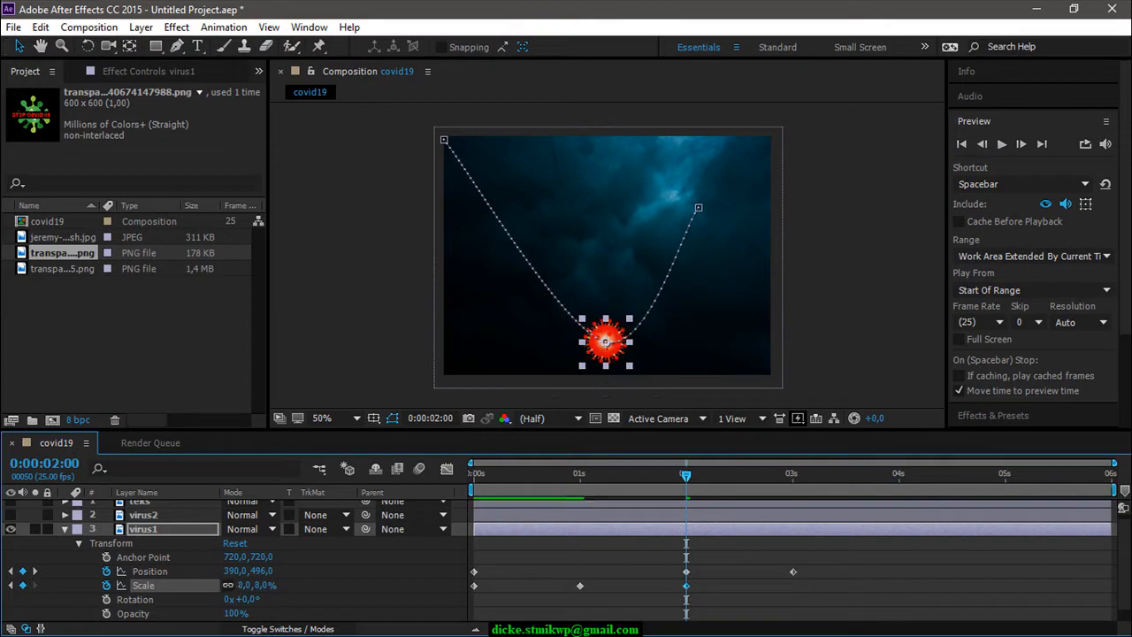
# - Add a Scale keyframe of 24% for virus1 at 4 seconds
pyautogui.moveTo(682, 480); pyautogui.dragTo(900, 485)
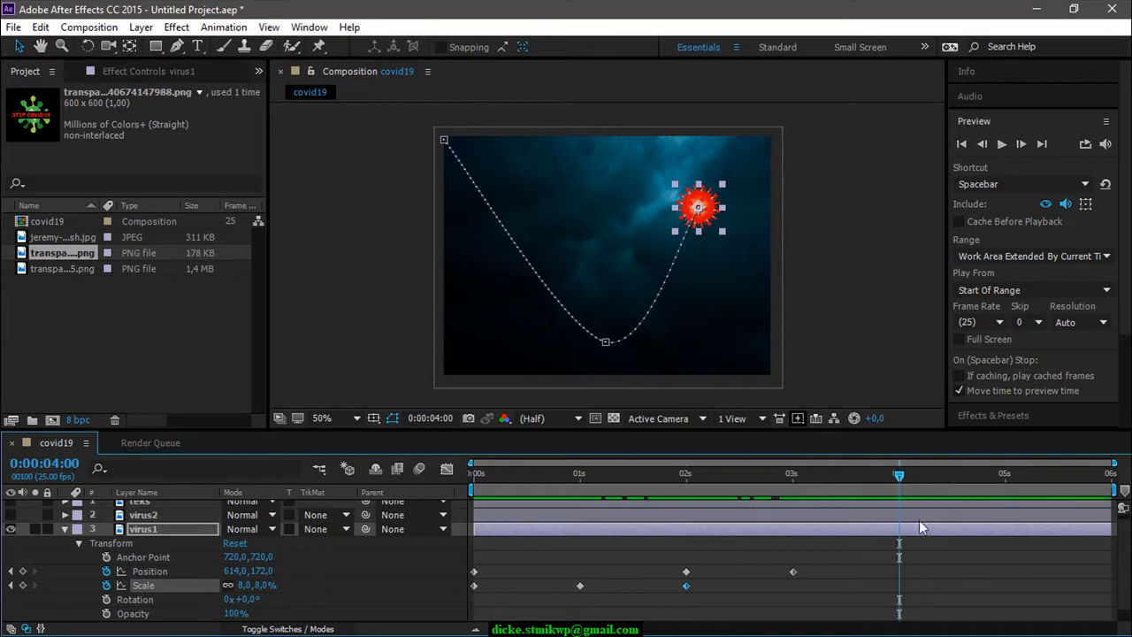
pyautogui.moveTo(902, 482)
pyautogui.mouseDown()
pyautogui.moveTo(476, 487)
pyautogui.moveTo(903, 488)
pyautogui.mouseUp()
pyautogui.moveTo(249, 591); pyautogui.dragTo(263, 587)
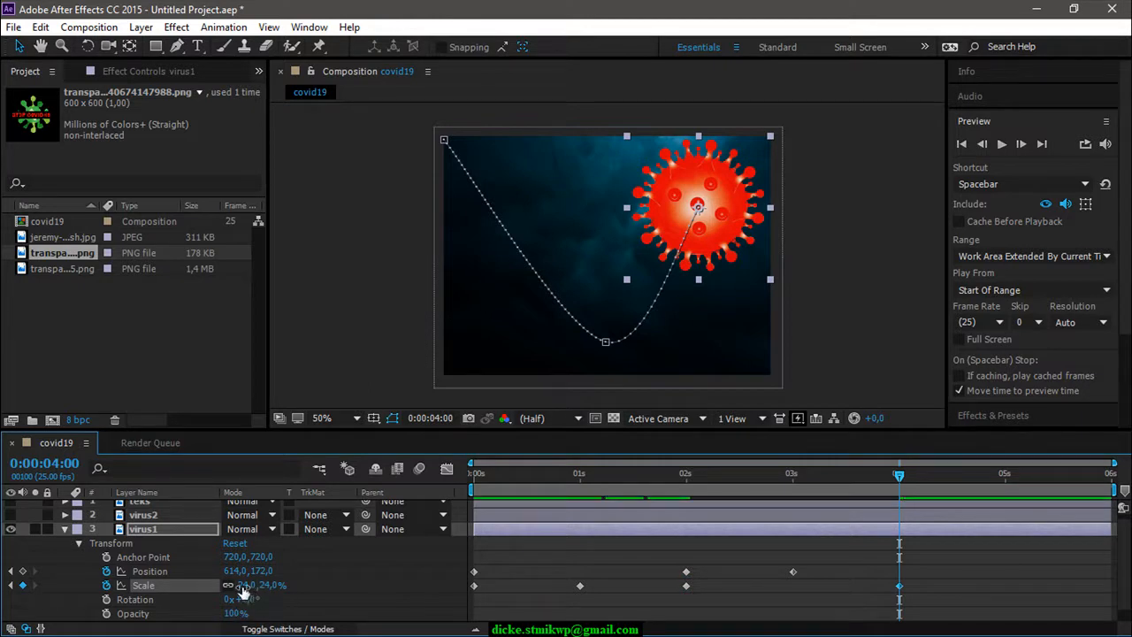
pyautogui.click(248, 586)
pyautogui.click(332, 587)
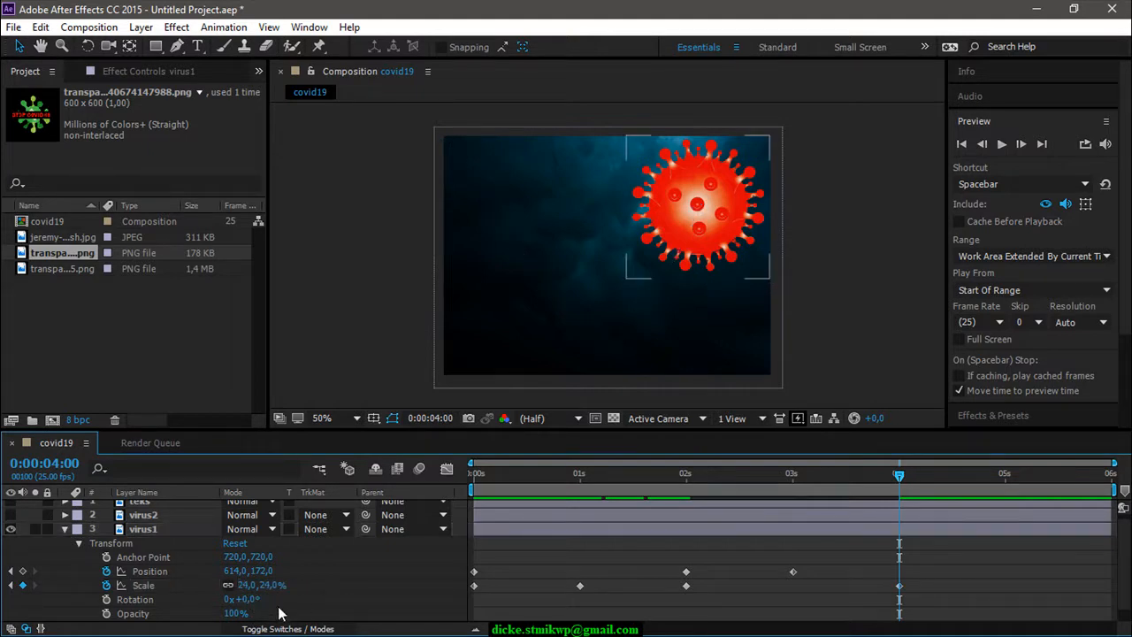
# - Play back virus1's scale animation from the start, then return to the first frame
pyautogui.moveTo(899, 480); pyautogui.dragTo(451, 584)
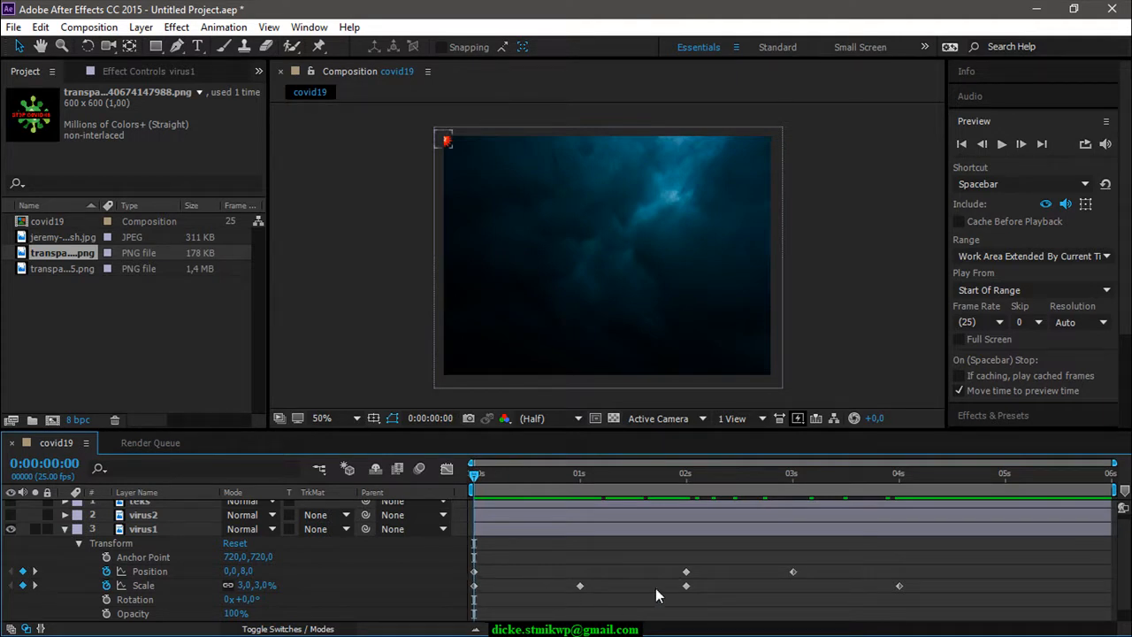
pyautogui.moveTo(477, 487); pyautogui.dragTo(473, 544)
pyautogui.click(1009, 146)
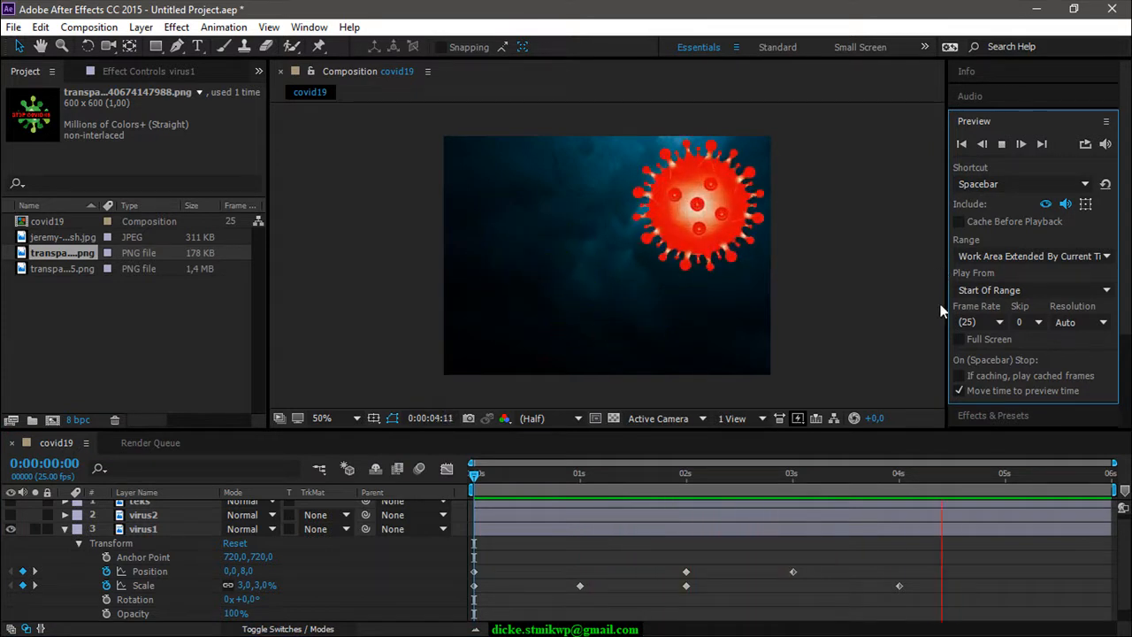
pyautogui.click(1002, 144)
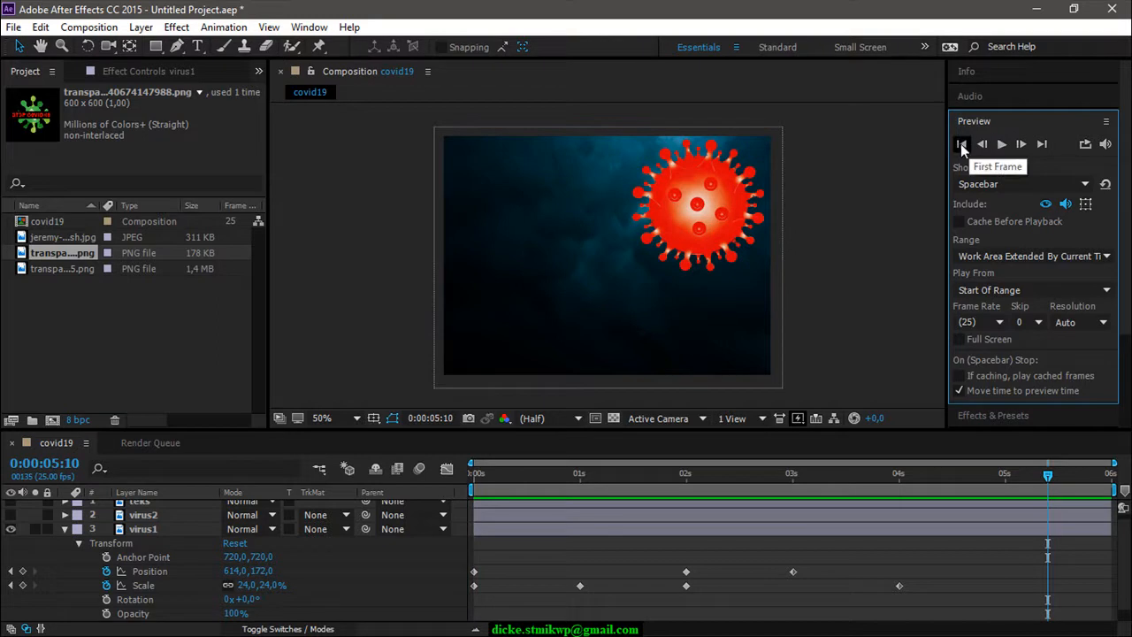
pyautogui.click(960, 143)
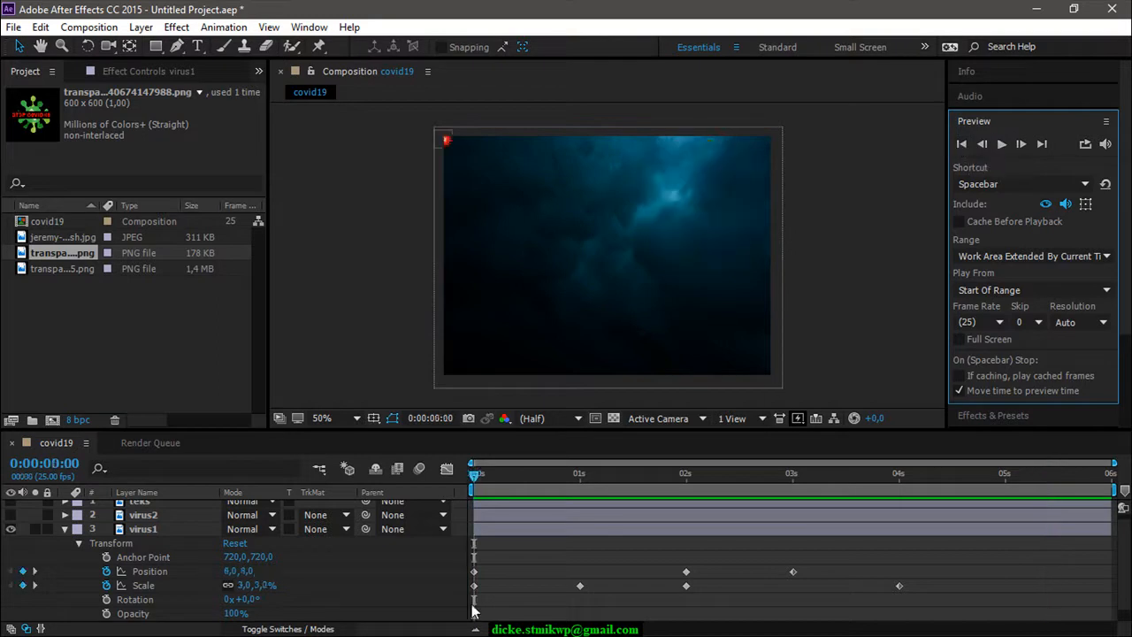
# - Set a Rotation keyframe for virus1 at 0 seconds with a value of 0x+0.0°
pyautogui.moveTo(474, 482)
pyautogui.mouseDown()
pyautogui.moveTo(500, 484)
pyautogui.moveTo(474, 487)
pyautogui.mouseUp()
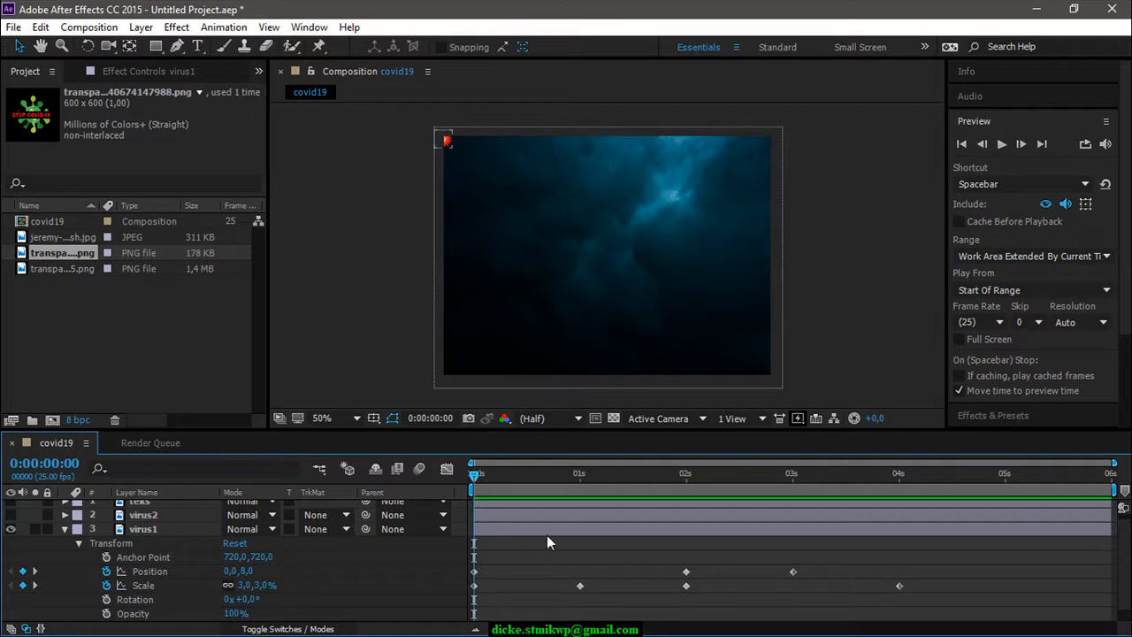
pyautogui.moveTo(474, 479)
pyautogui.mouseDown()
pyautogui.moveTo(495, 478)
pyautogui.moveTo(475, 492)
pyautogui.mouseUp()
pyautogui.click(107, 600)
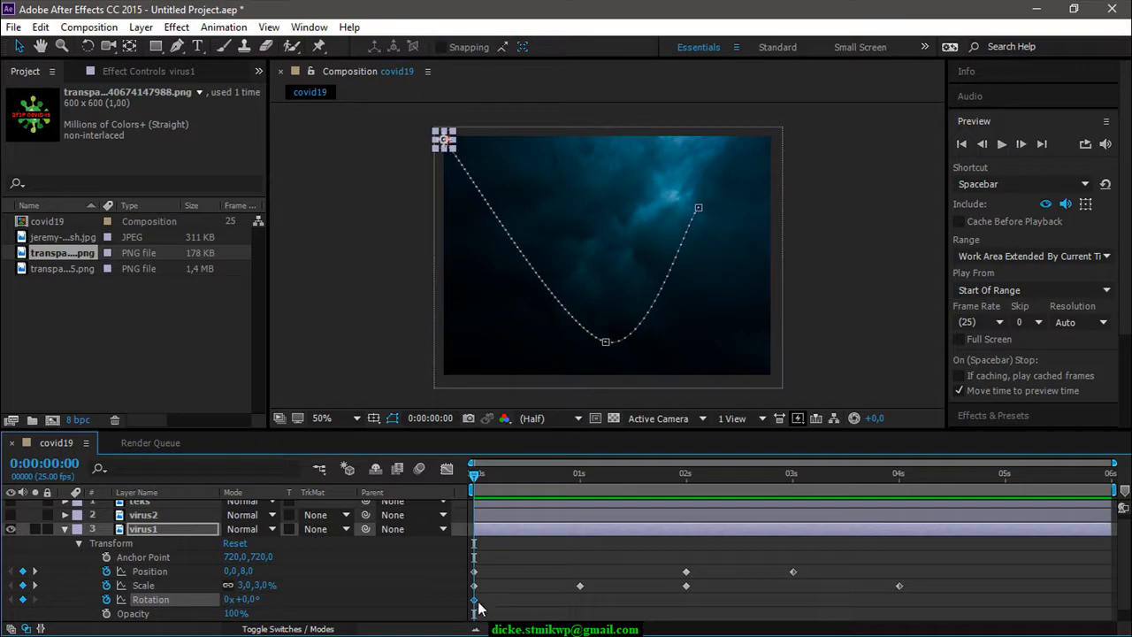
# - Keyframe virus1's rotation at 2 full revolutions at 4 seconds
pyautogui.moveTo(475, 477); pyautogui.dragTo(500, 521)
pyautogui.click(495, 514)
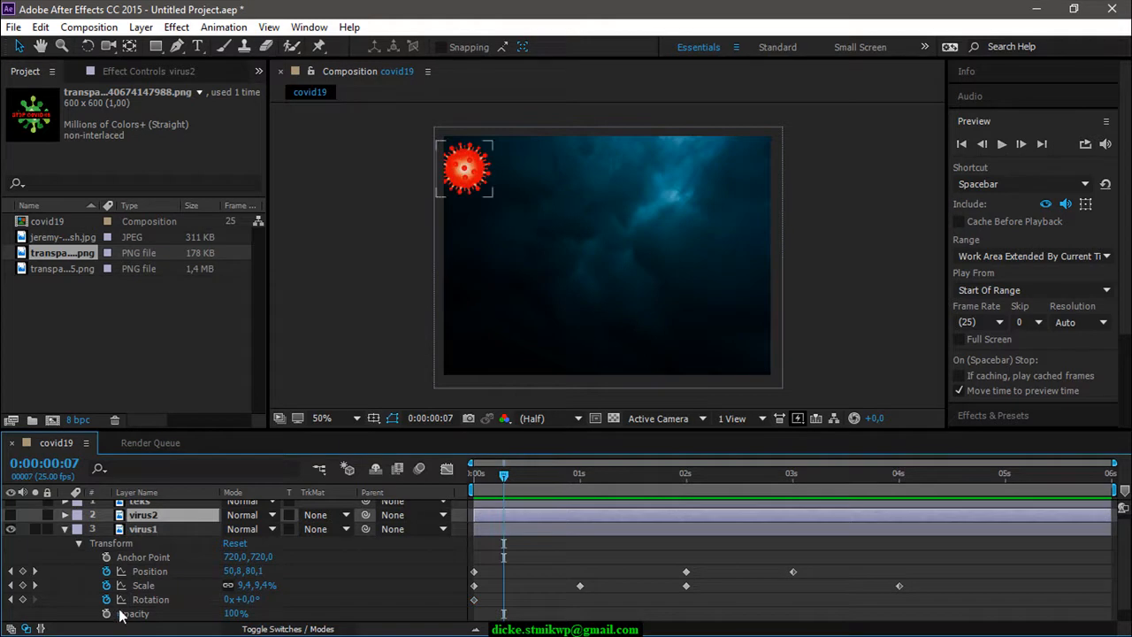
pyautogui.click(147, 599)
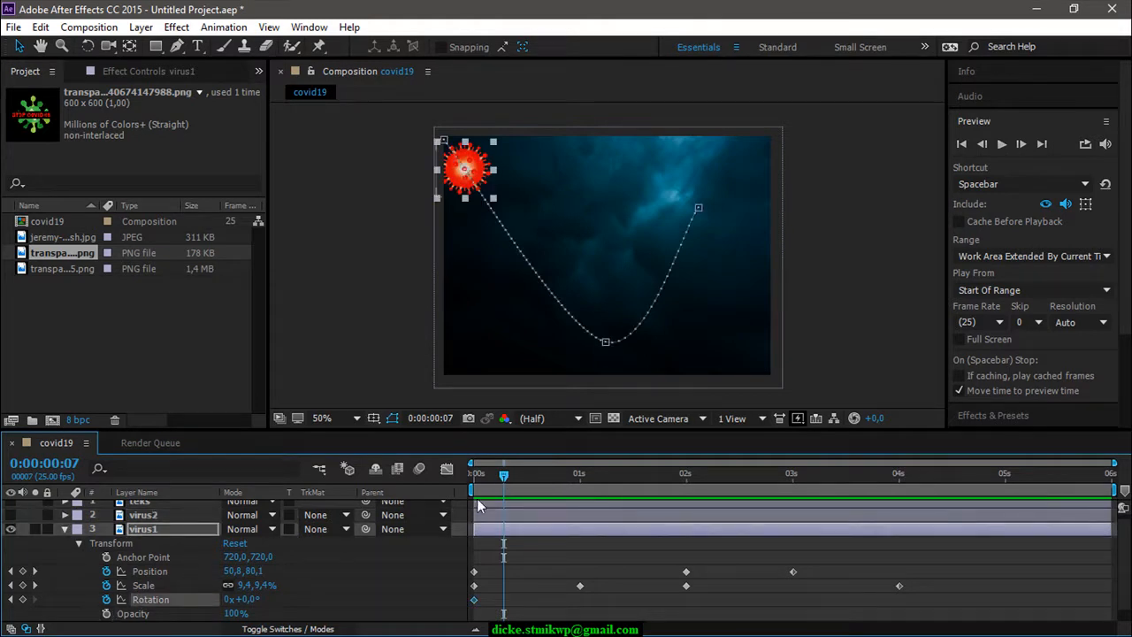
pyautogui.moveTo(505, 473); pyautogui.dragTo(899, 482)
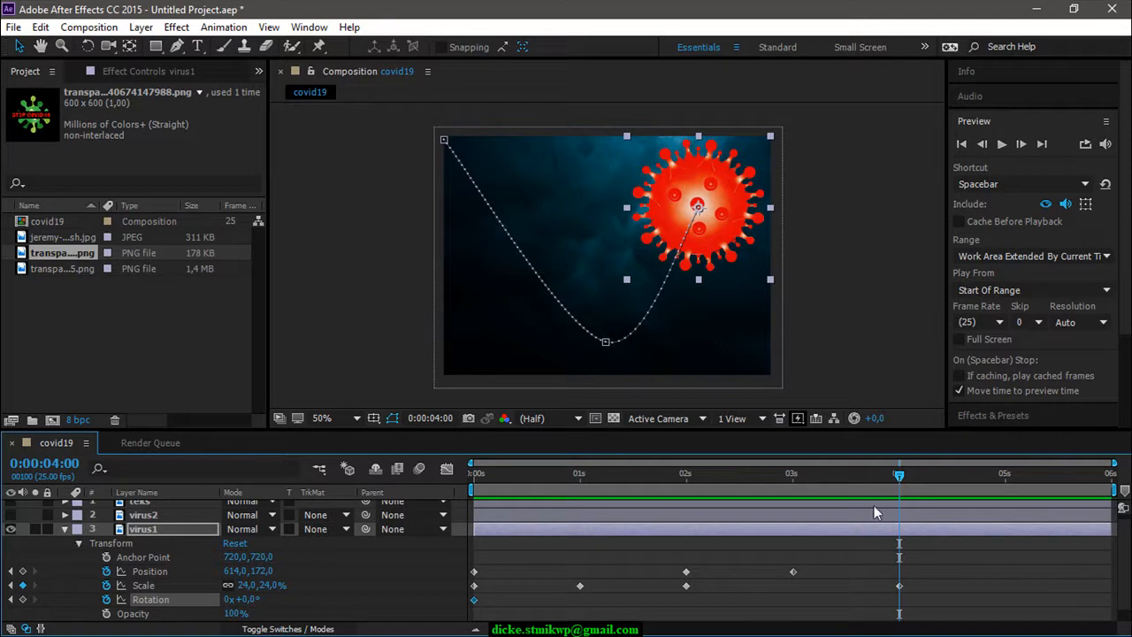
pyautogui.click(227, 599)
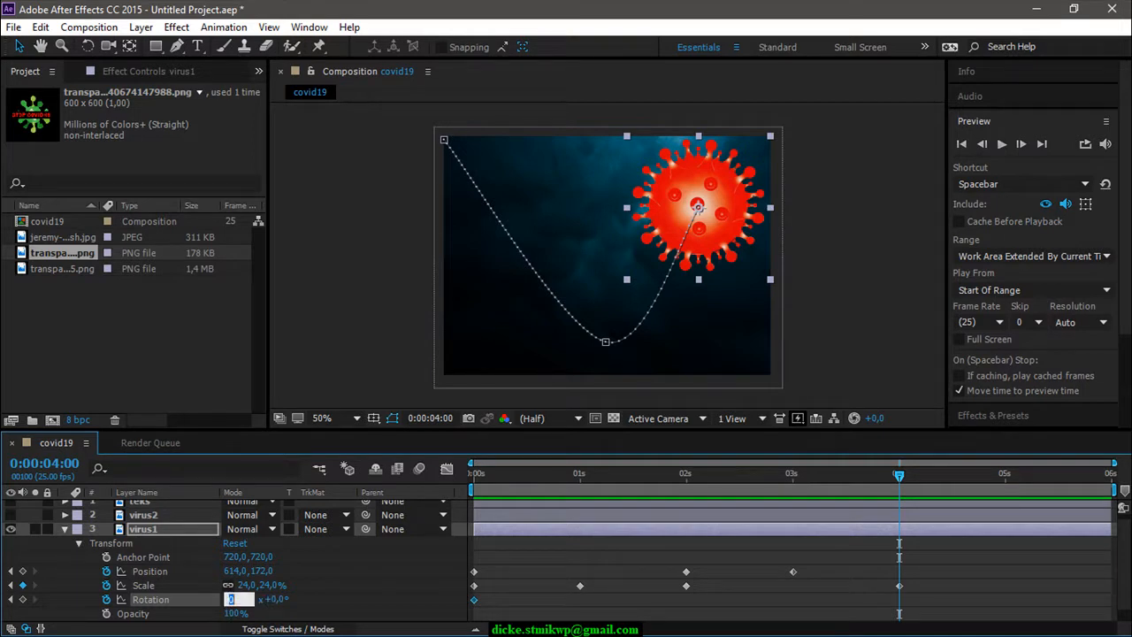
pyautogui.write('2')
pyautogui.press('Return')
pyautogui.click(304, 607)
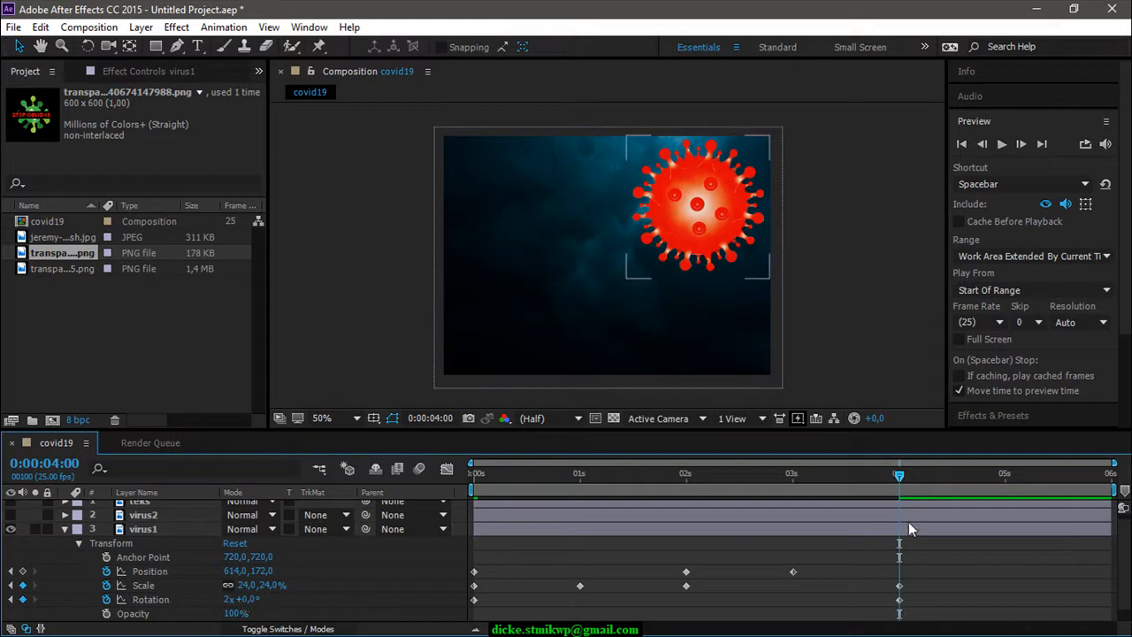
# - Scrub and play back virus1's rotation, then return to the first frame
pyautogui.moveTo(900, 476); pyautogui.dragTo(882, 543)
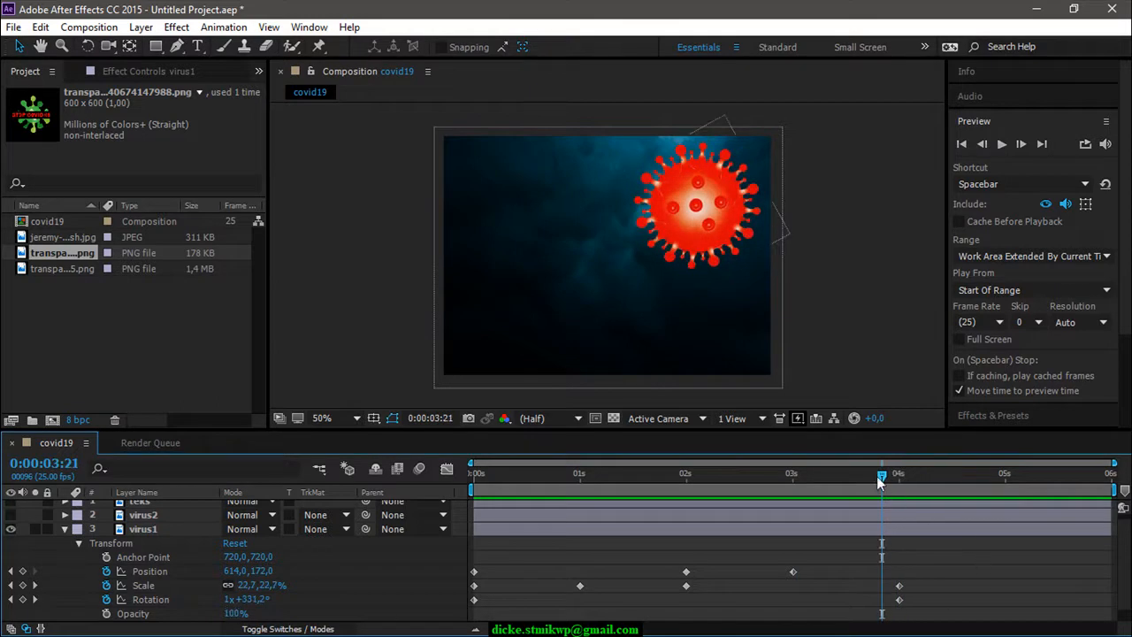
pyautogui.moveTo(882, 480); pyautogui.dragTo(475, 535)
pyautogui.click(1001, 144)
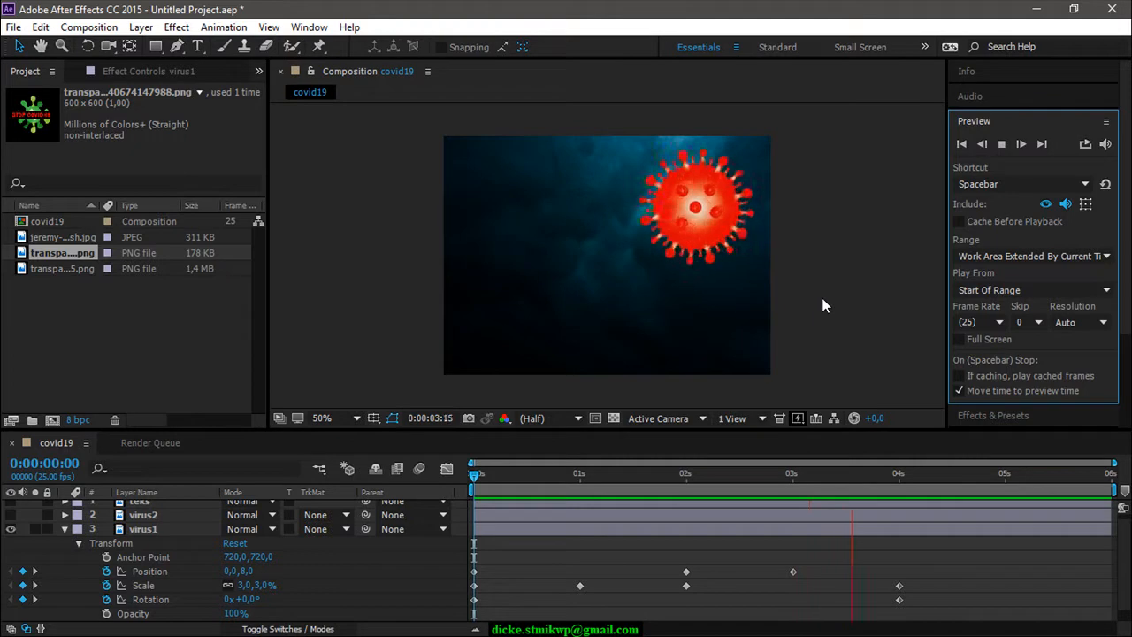
pyautogui.click(1003, 144)
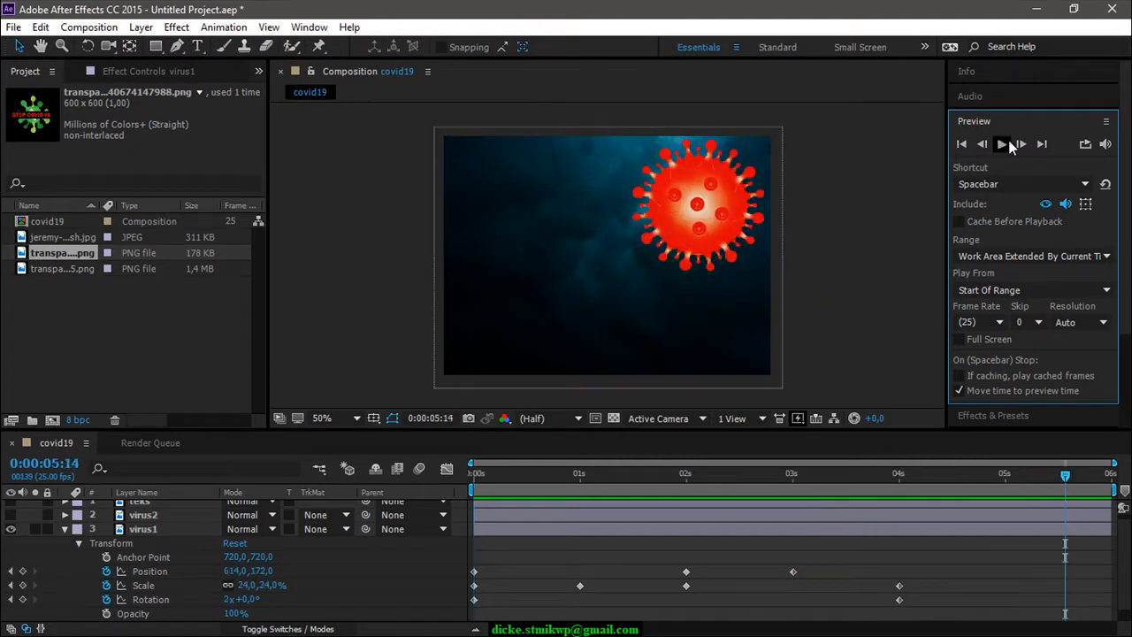
pyautogui.click(961, 144)
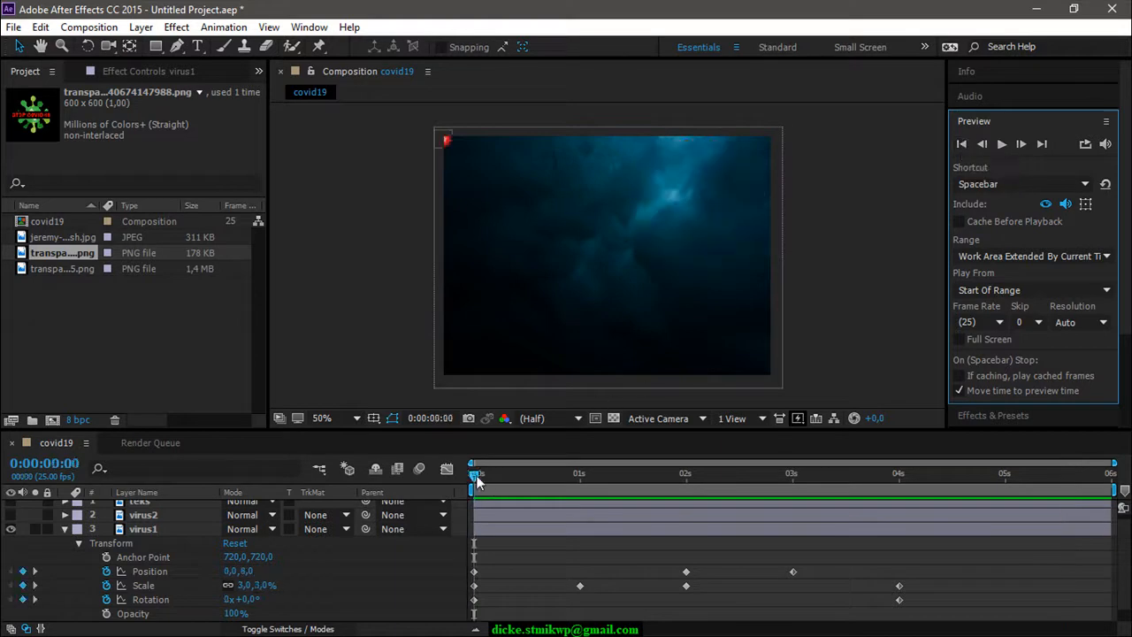
# - Set an Opacity keyframe for virus1 at 0 seconds with a value of 0%
pyautogui.moveTo(476, 480)
pyautogui.mouseDown()
pyautogui.moveTo(513, 480)
pyautogui.moveTo(476, 485)
pyautogui.mouseUp()
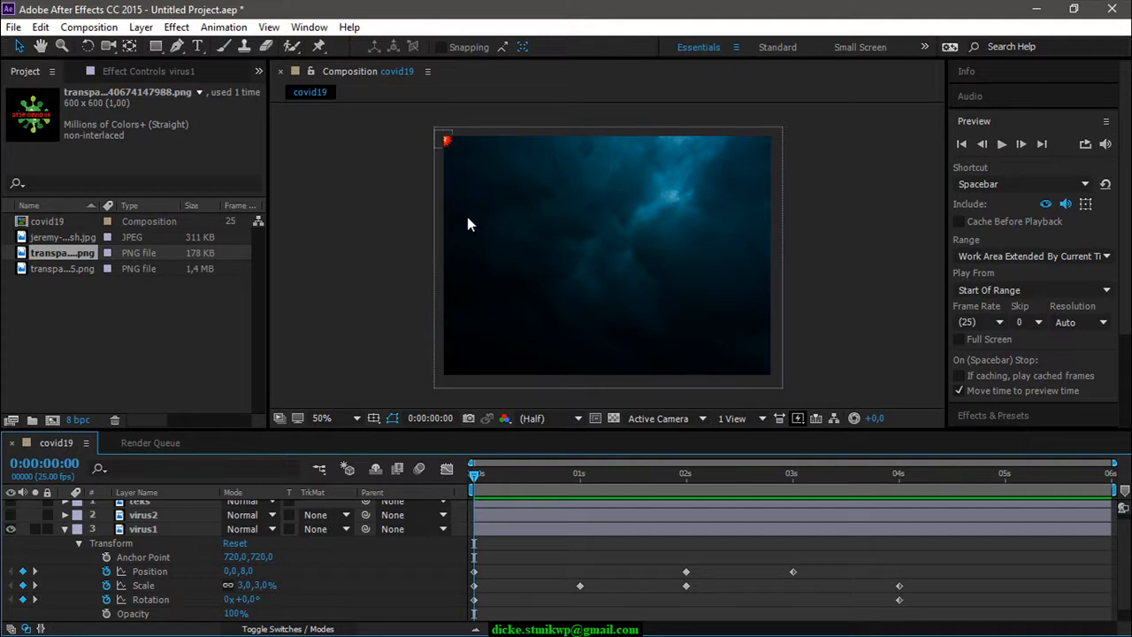
pyautogui.moveTo(476, 478)
pyautogui.mouseDown()
pyautogui.moveTo(501, 478)
pyautogui.moveTo(473, 487)
pyautogui.mouseUp()
pyautogui.click(104, 613)
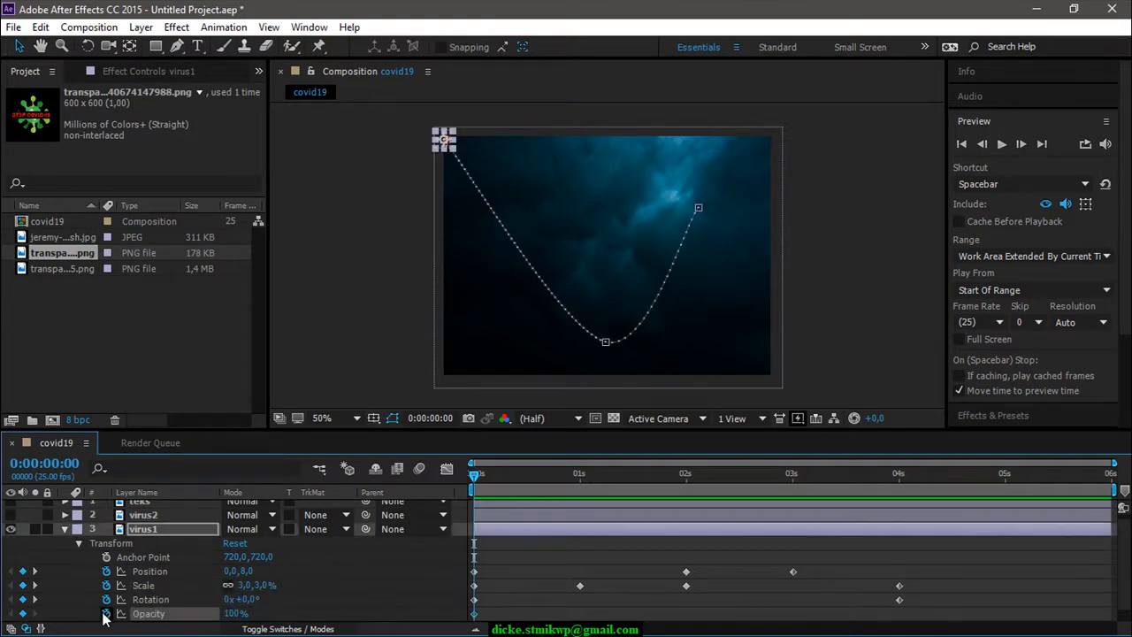
pyautogui.moveTo(237, 617); pyautogui.dragTo(133, 624)
pyautogui.click(432, 172)
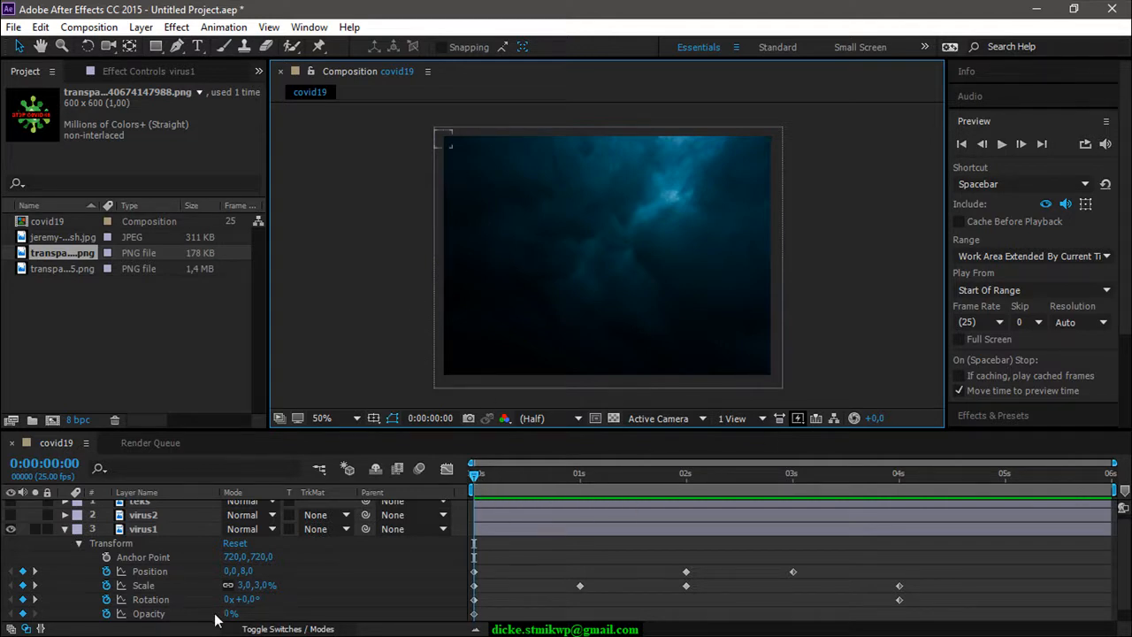
# - Add an Opacity keyframe of 100% for virus1 at 0:00:03:12
pyautogui.click(155, 614)
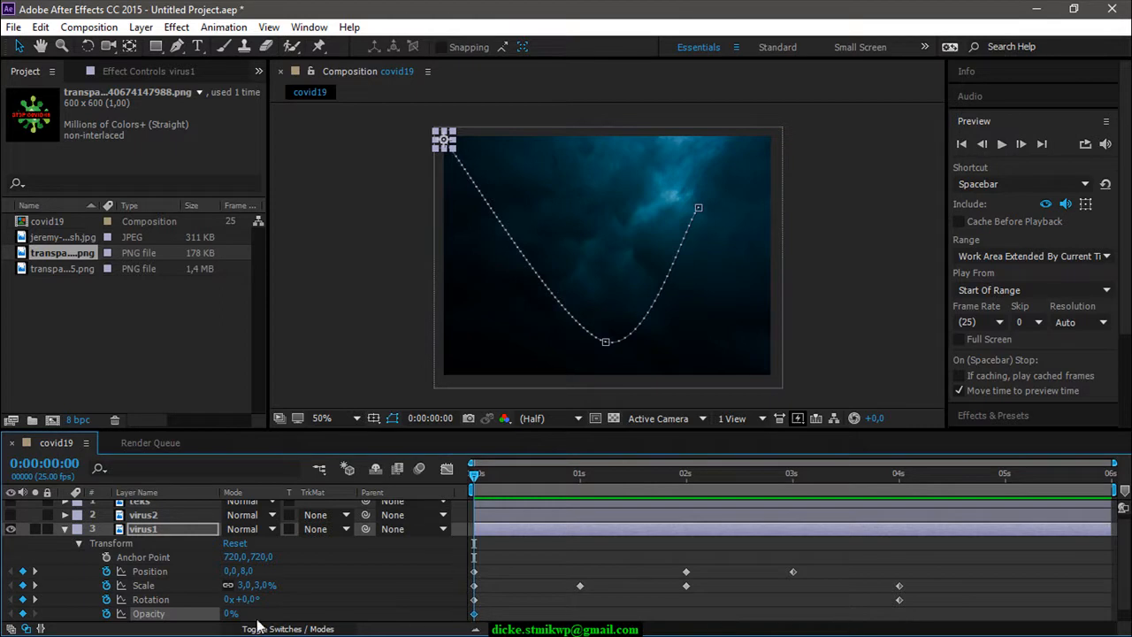
pyautogui.moveTo(475, 474); pyautogui.dragTo(848, 490)
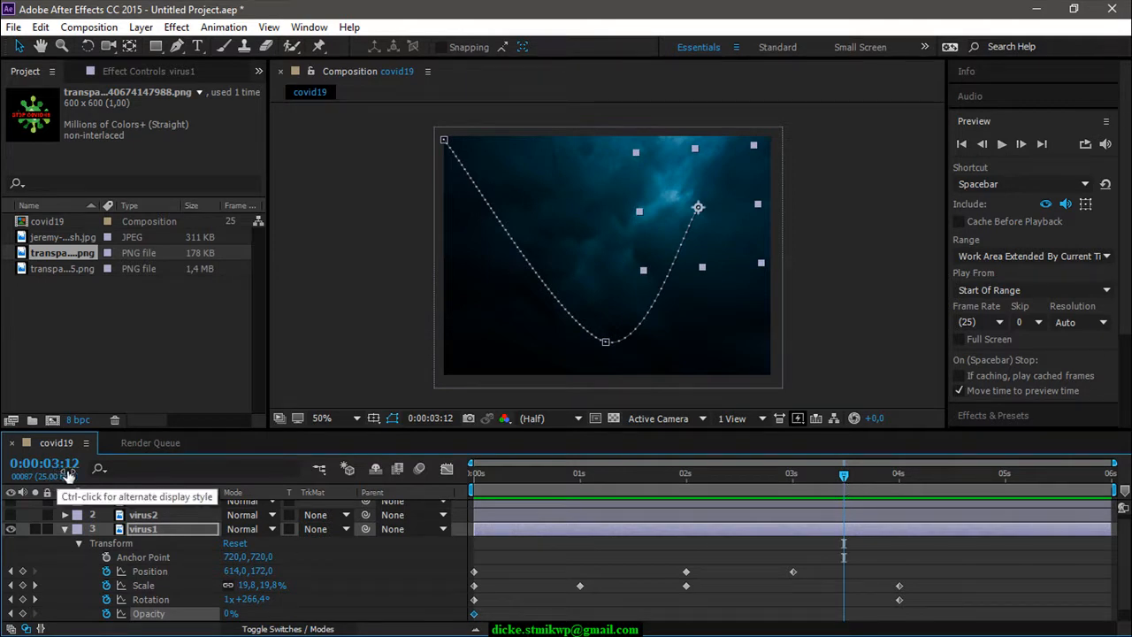
pyautogui.moveTo(853, 477); pyautogui.dragTo(845, 482)
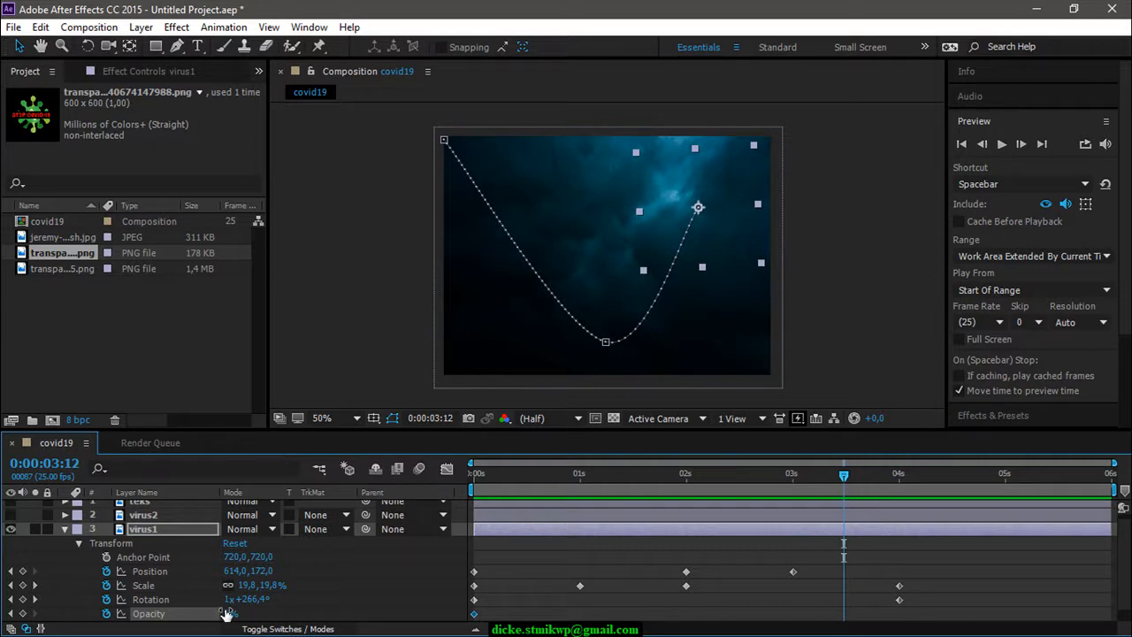
pyautogui.moveTo(226, 614); pyautogui.dragTo(352, 613)
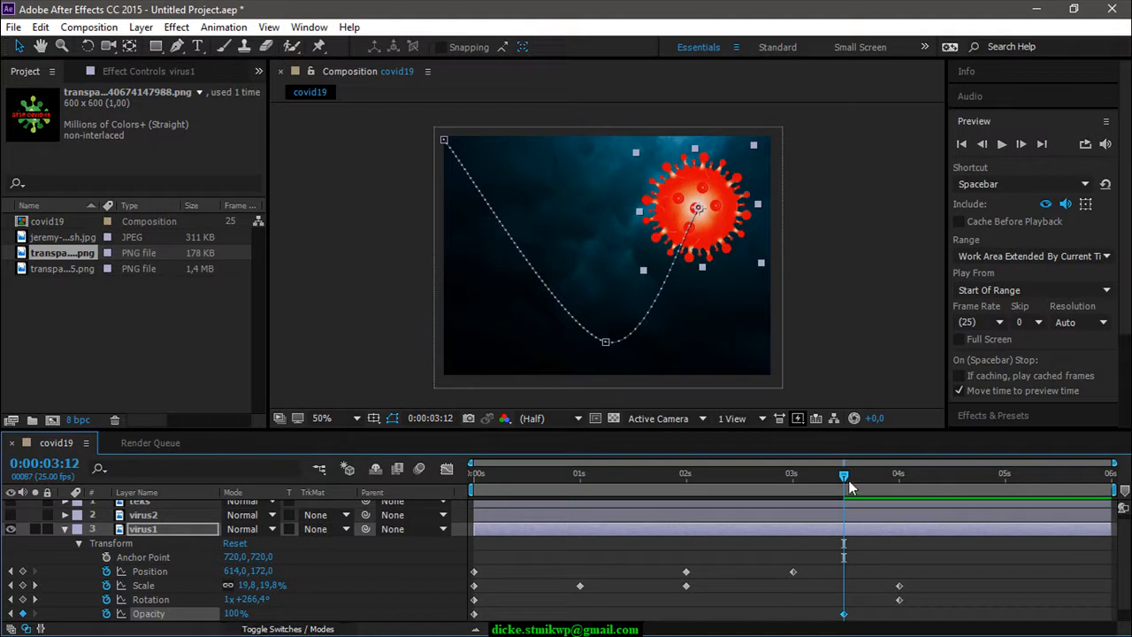
pyautogui.click(844, 614)
# - Play back virus1's fade-in from the start and return to the first frame
pyautogui.moveTo(850, 484); pyautogui.dragTo(471, 515)
pyautogui.click(1002, 150)
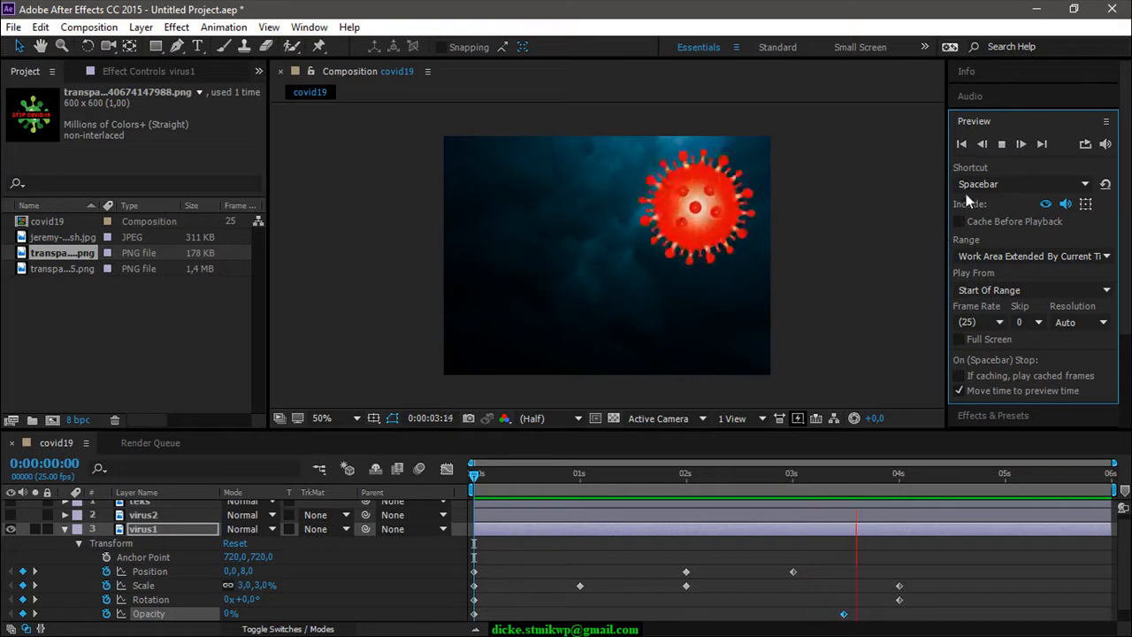
pyautogui.click(1002, 144)
pyautogui.click(962, 144)
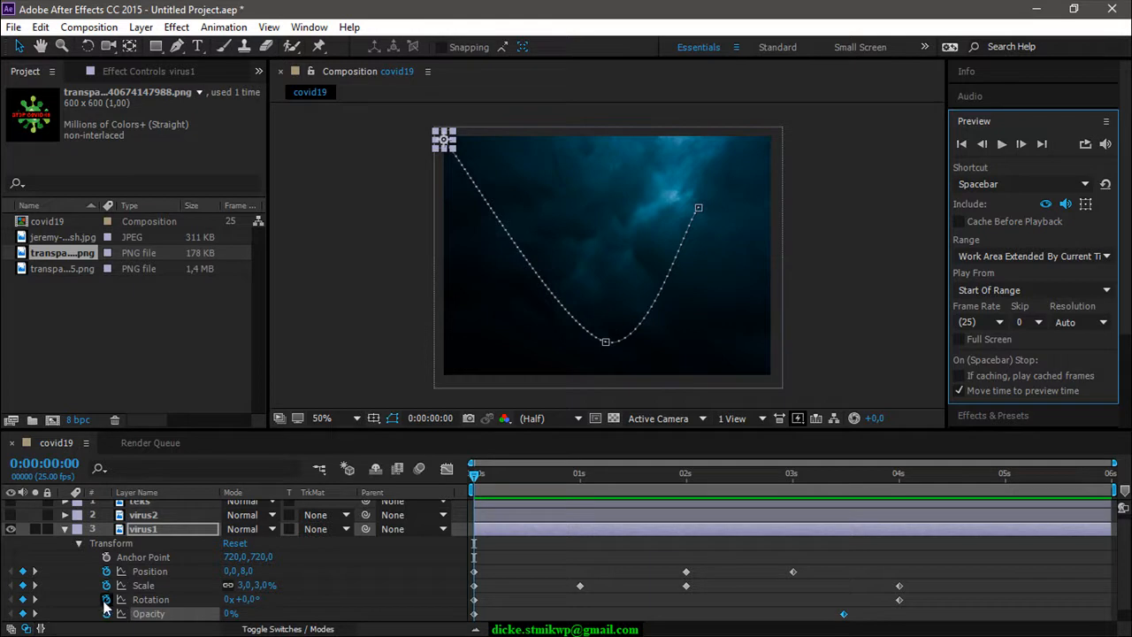
# - Make virus2 visible, move it to the frame's upper edge at about 408, 14, and expand its Transform properties in place of virus1's
pyautogui.click(64, 529)
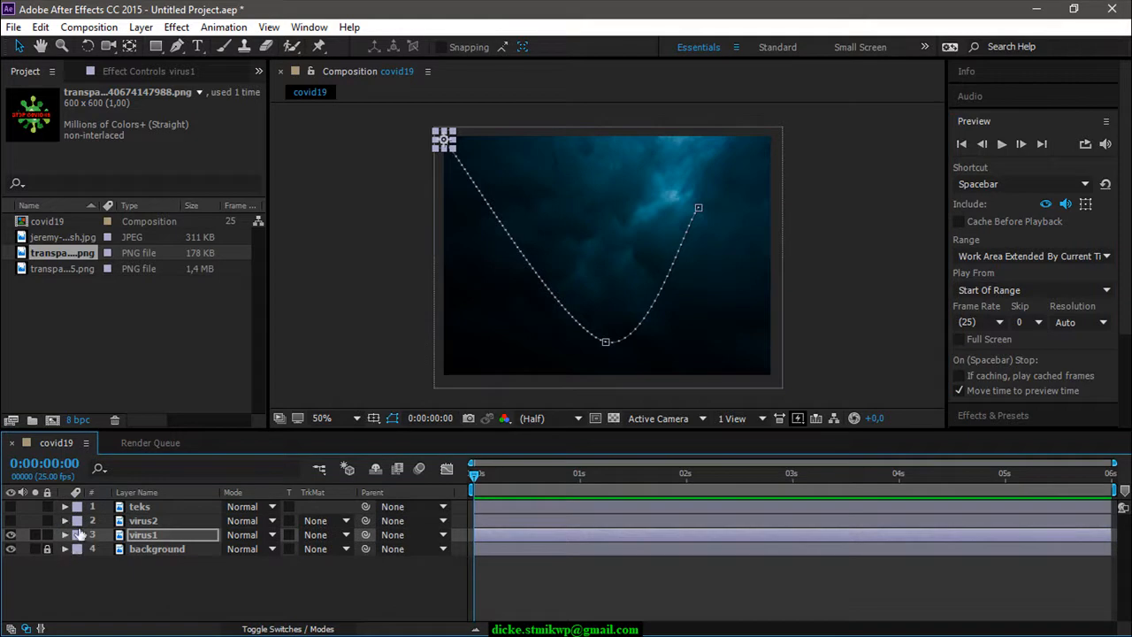
pyautogui.click(10, 521)
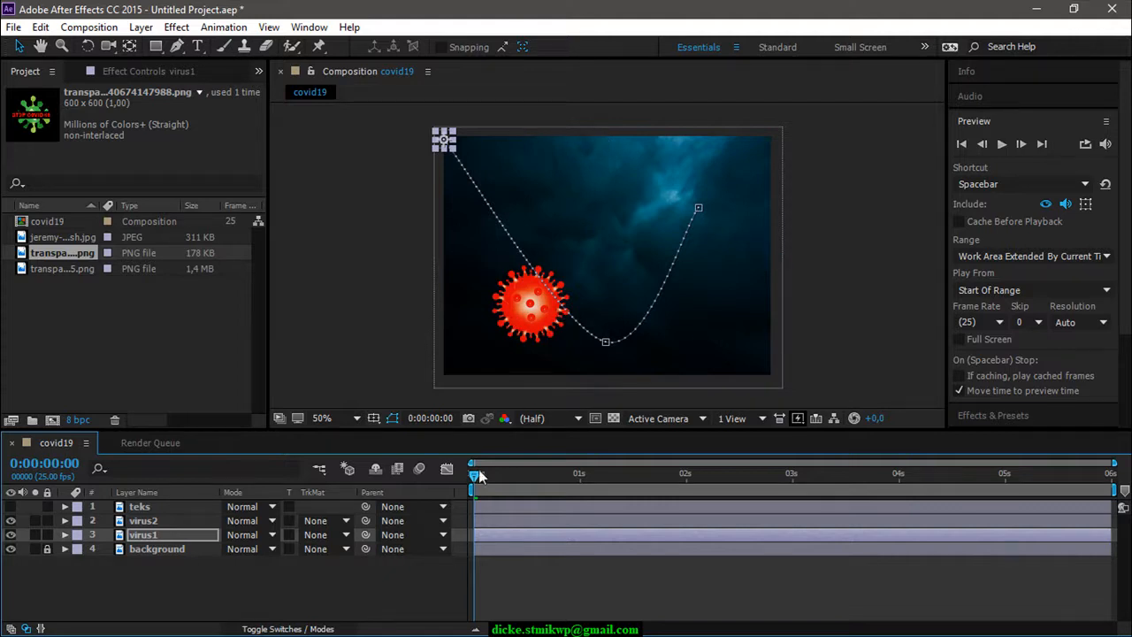
pyautogui.moveTo(528, 327); pyautogui.dragTo(608, 159)
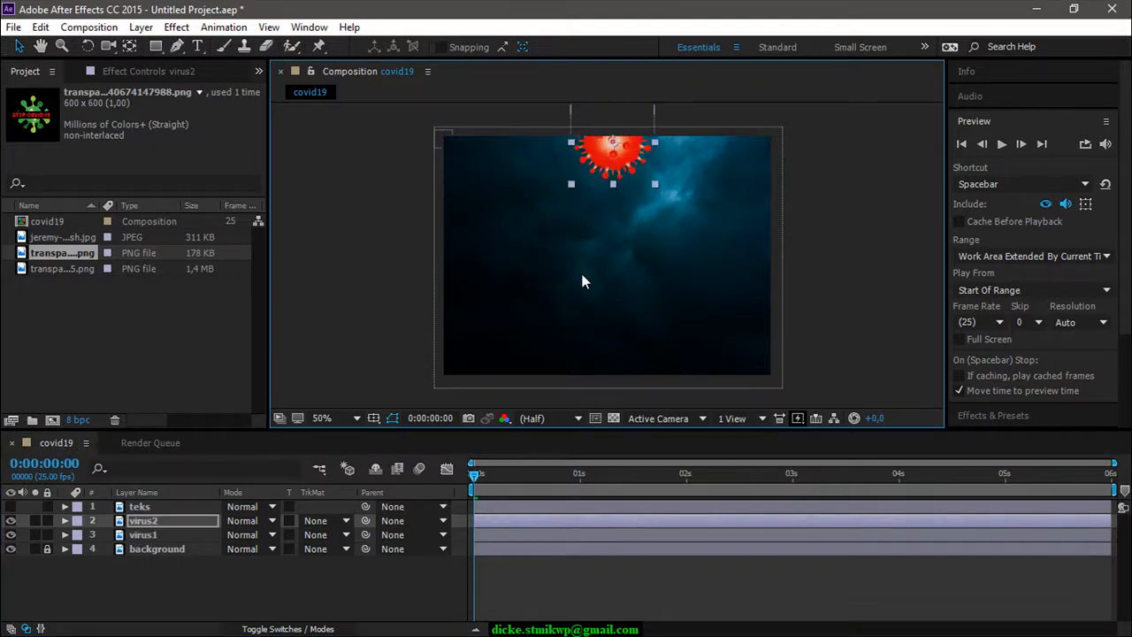
pyautogui.click(65, 521)
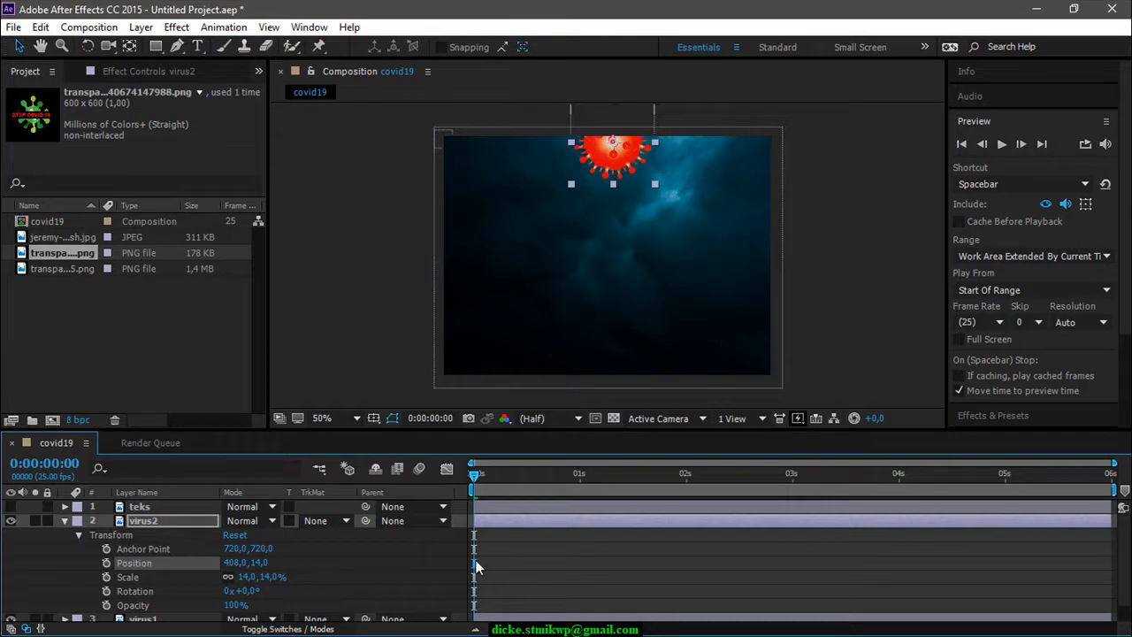
# - Start Position keyframing for virus2 at 0 seconds with a value of about 407, 14
pyautogui.click(108, 562)
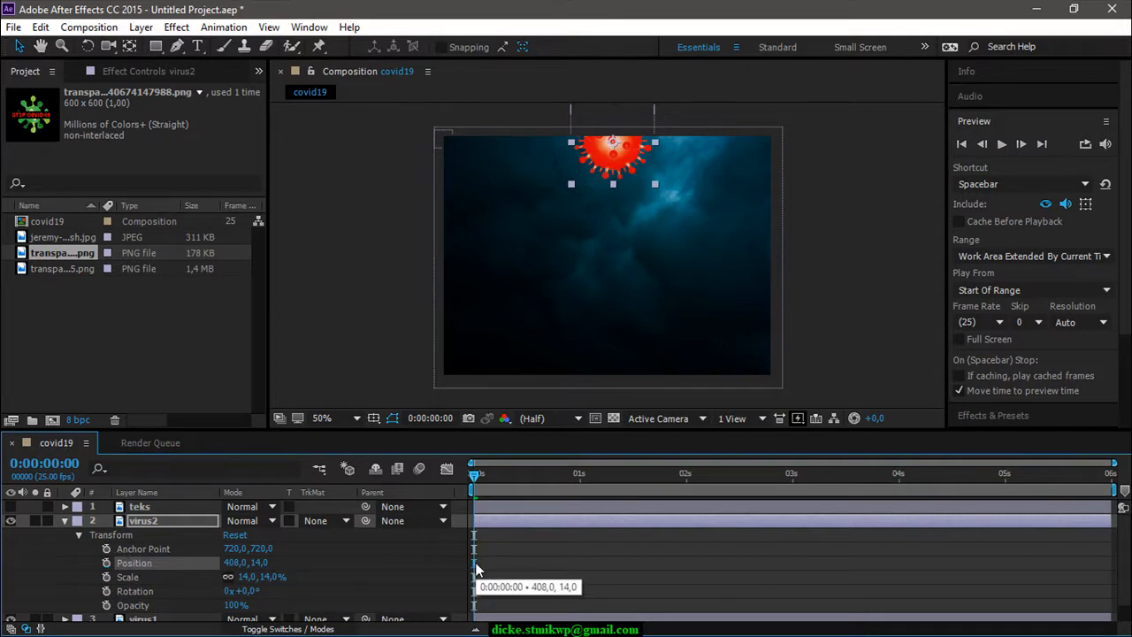
pyautogui.click(106, 563)
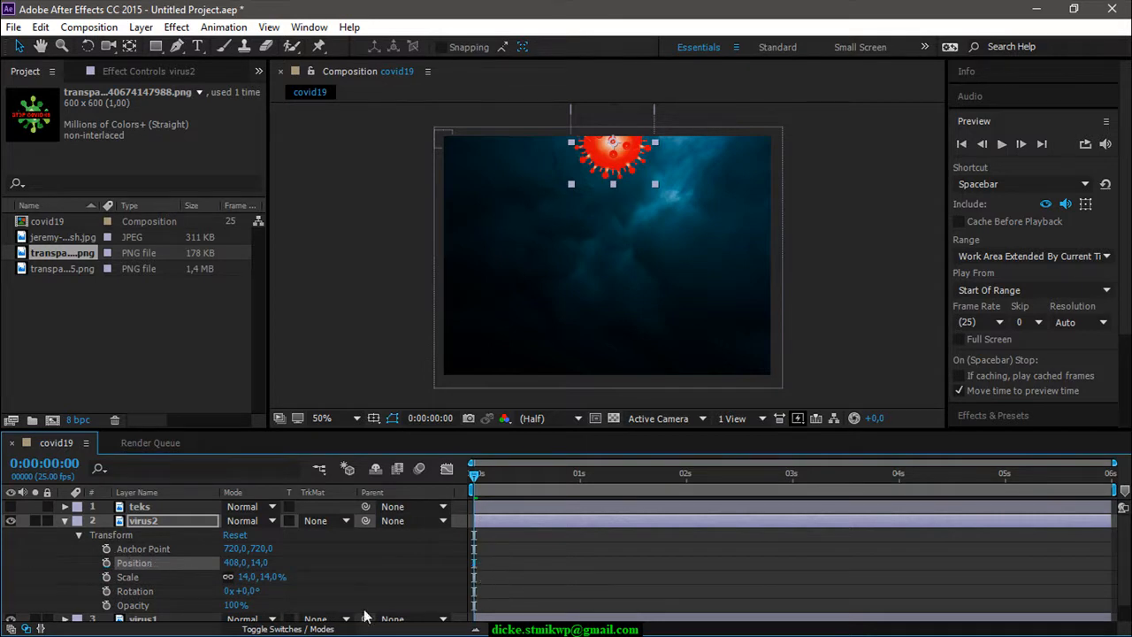
pyautogui.click(107, 563)
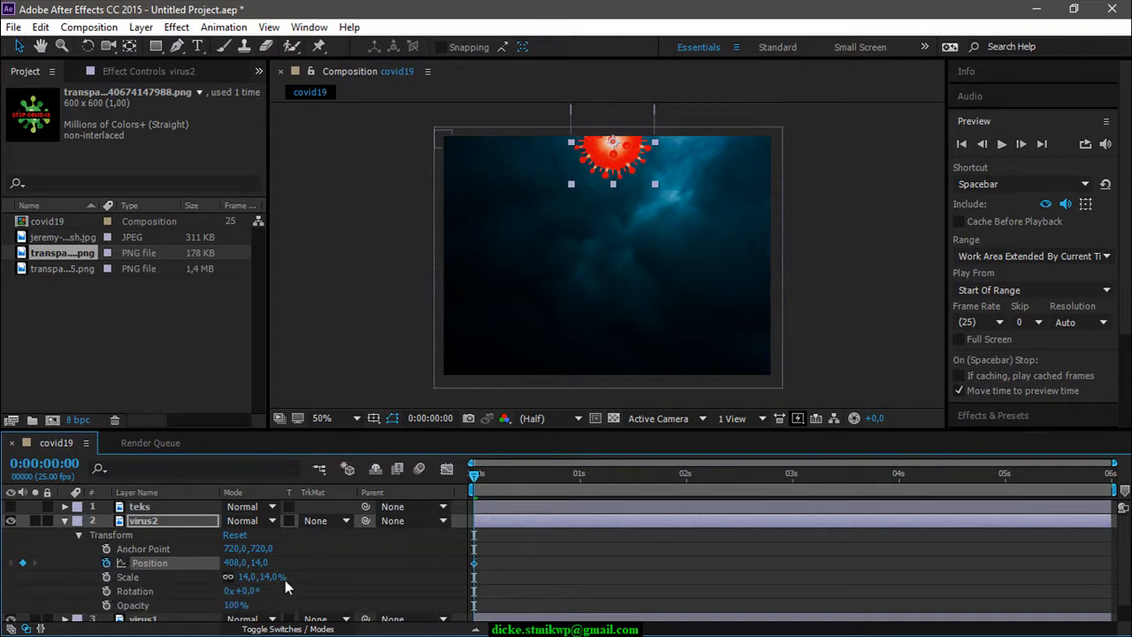
pyautogui.moveTo(236, 563); pyautogui.dragTo(237, 573)
# - Add a Position keyframe for virus2 at 0:00:01:00 by moving it near the frame's right side, at about 681, 282
pyautogui.moveTo(471, 472); pyautogui.dragTo(575, 477)
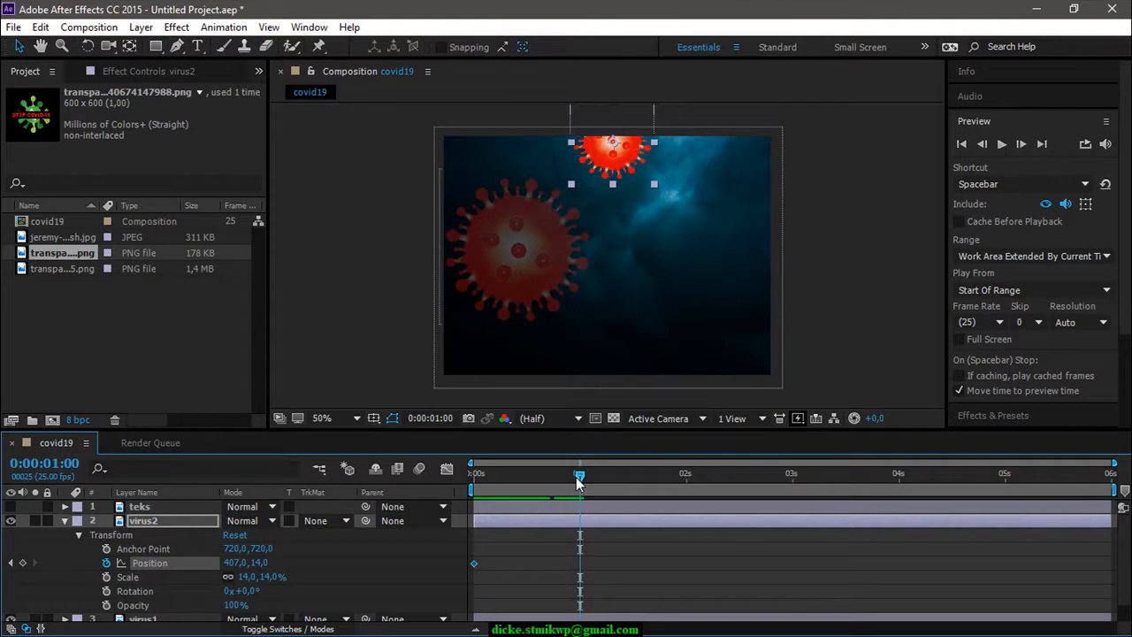
pyautogui.moveTo(619, 162); pyautogui.dragTo(732, 261)
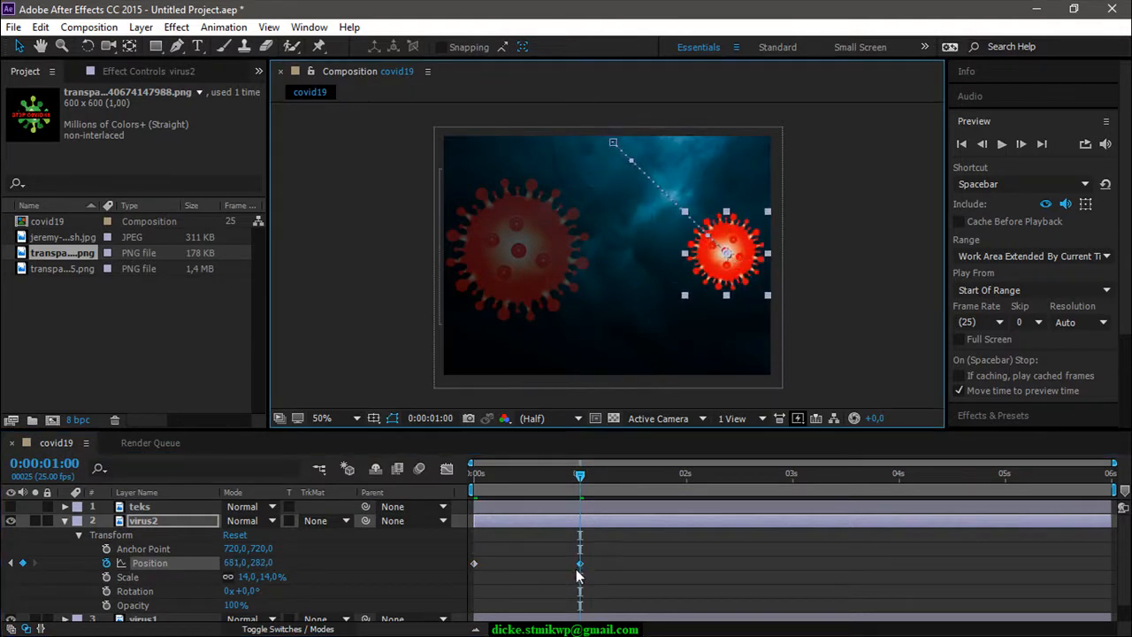
pyautogui.moveTo(581, 573)
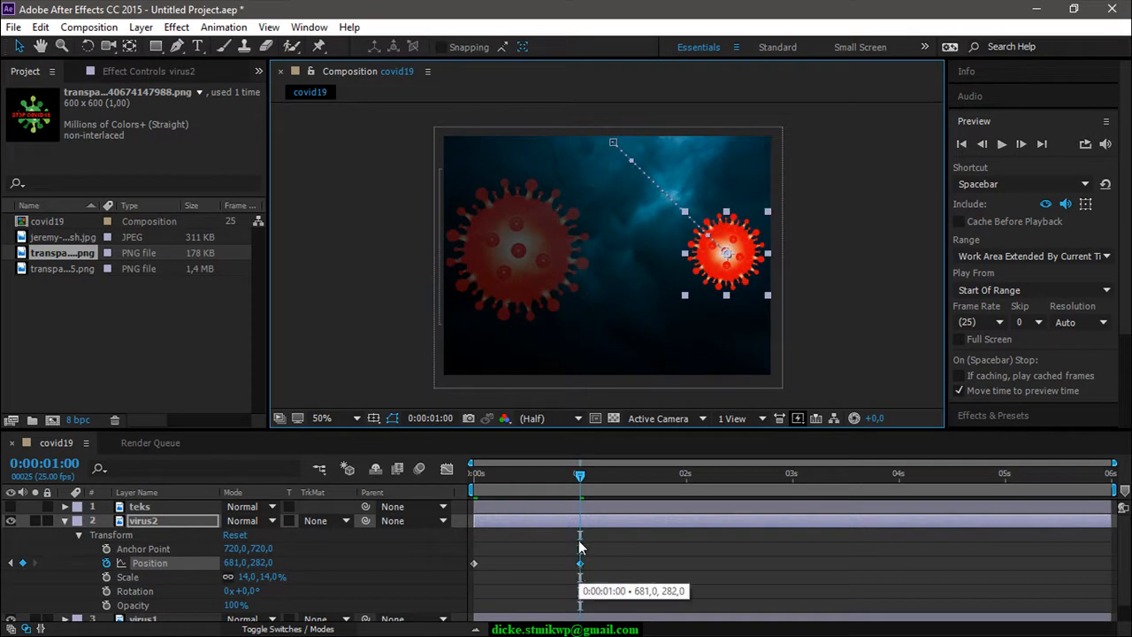
# - Add a Position keyframe for virus2 at 0:00:04:00, at about 141, 460 in the frame's lower-left area, and return to the first frame
pyautogui.moveTo(580, 476); pyautogui.dragTo(899, 478)
pyautogui.moveTo(730, 261); pyautogui.dragTo(510, 338)
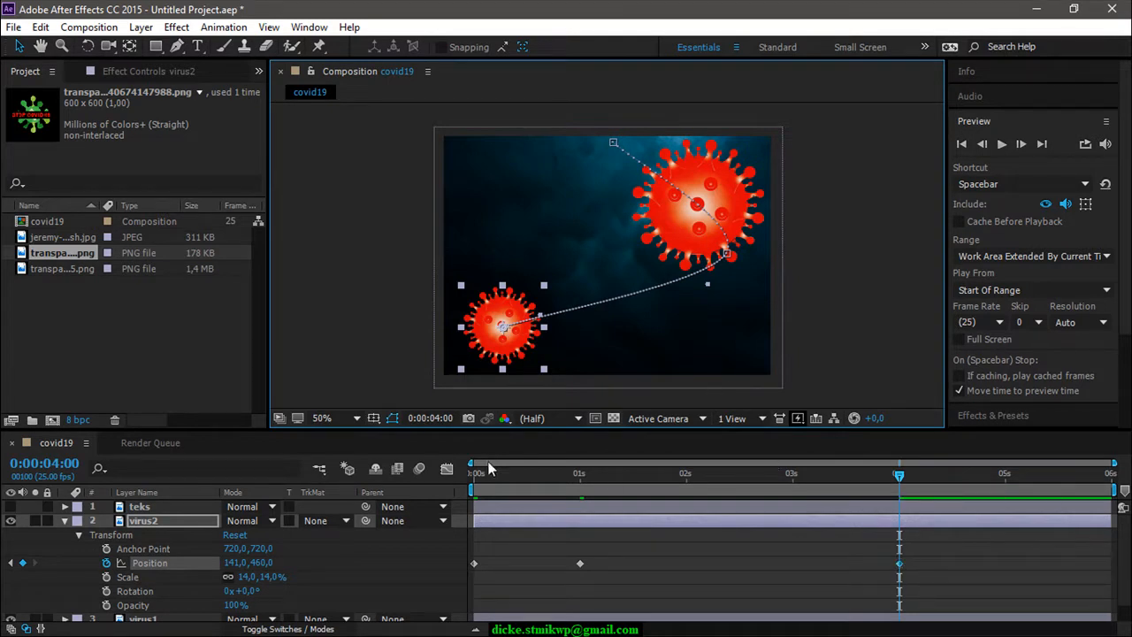
pyautogui.moveTo(893, 482); pyautogui.dragTo(475, 489)
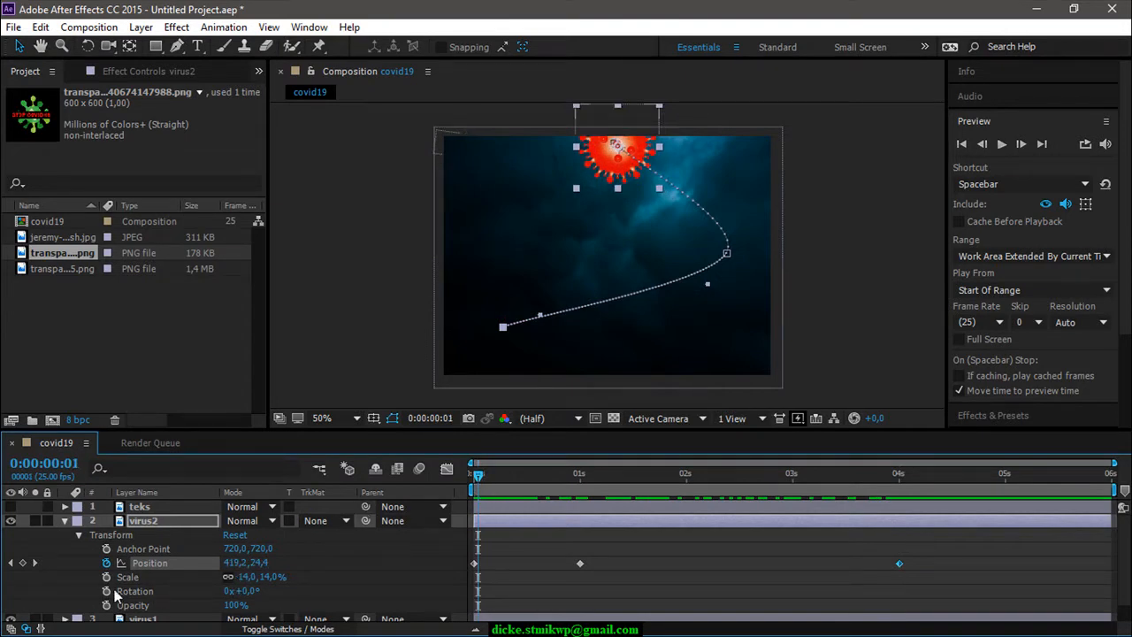
pyautogui.moveTo(475, 474); pyautogui.dragTo(461, 486)
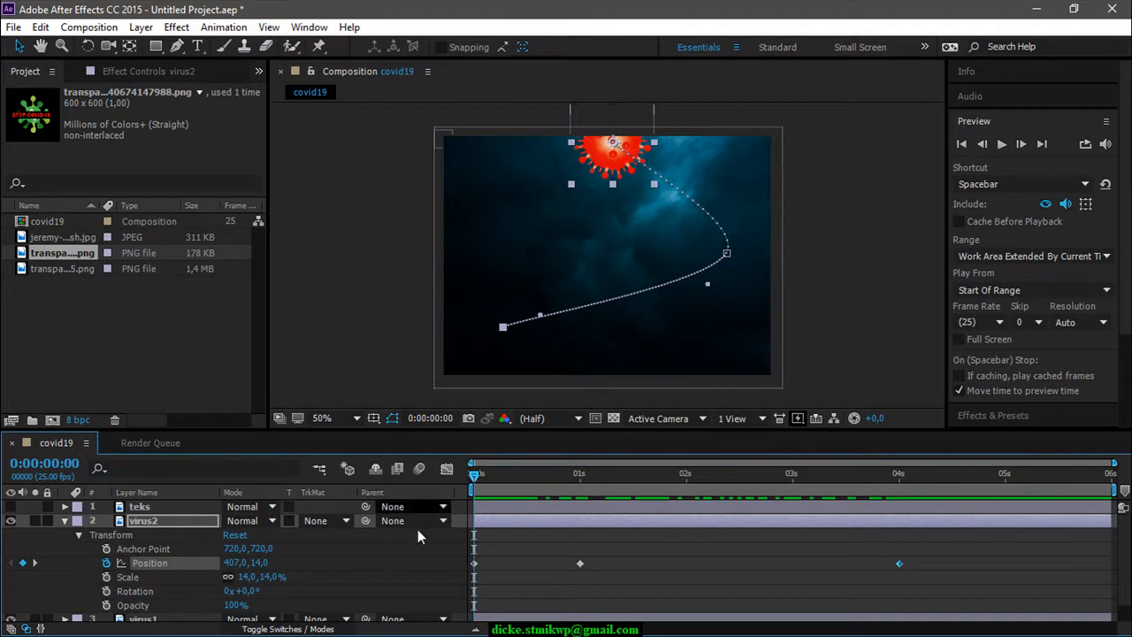
# - Set Scale keyframes for virus2 of 3% at 0 seconds, 18% at 0:00:01:00 and 12% at 0:00:04:00
pyautogui.click(107, 578)
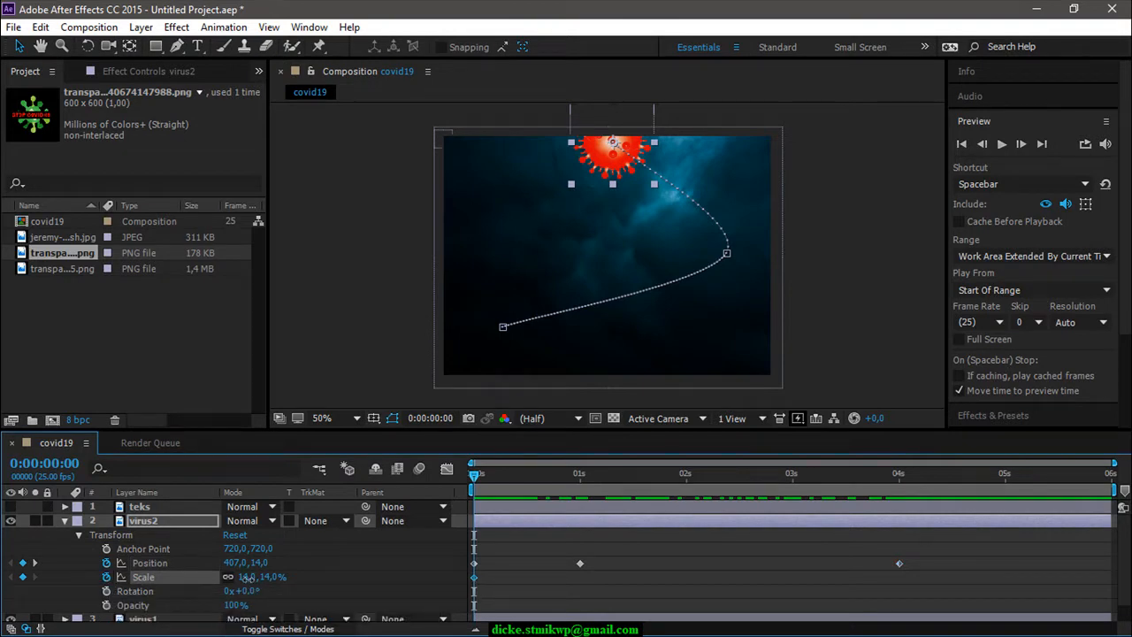
pyautogui.moveTo(250, 577); pyautogui.dragTo(239, 577)
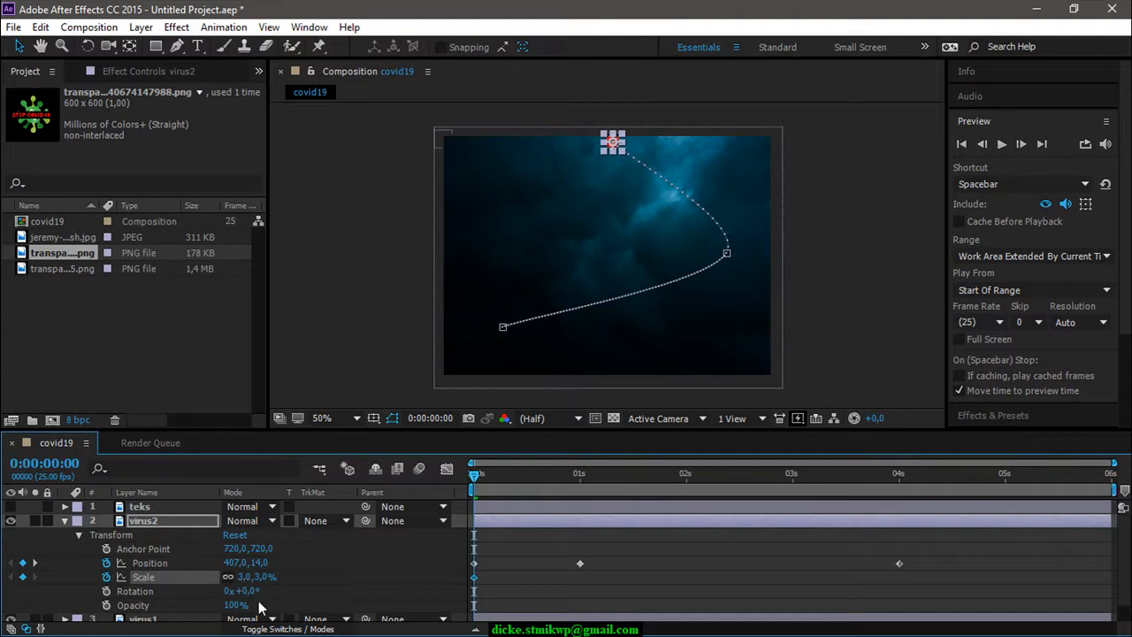
pyautogui.moveTo(475, 479); pyautogui.dragTo(581, 481)
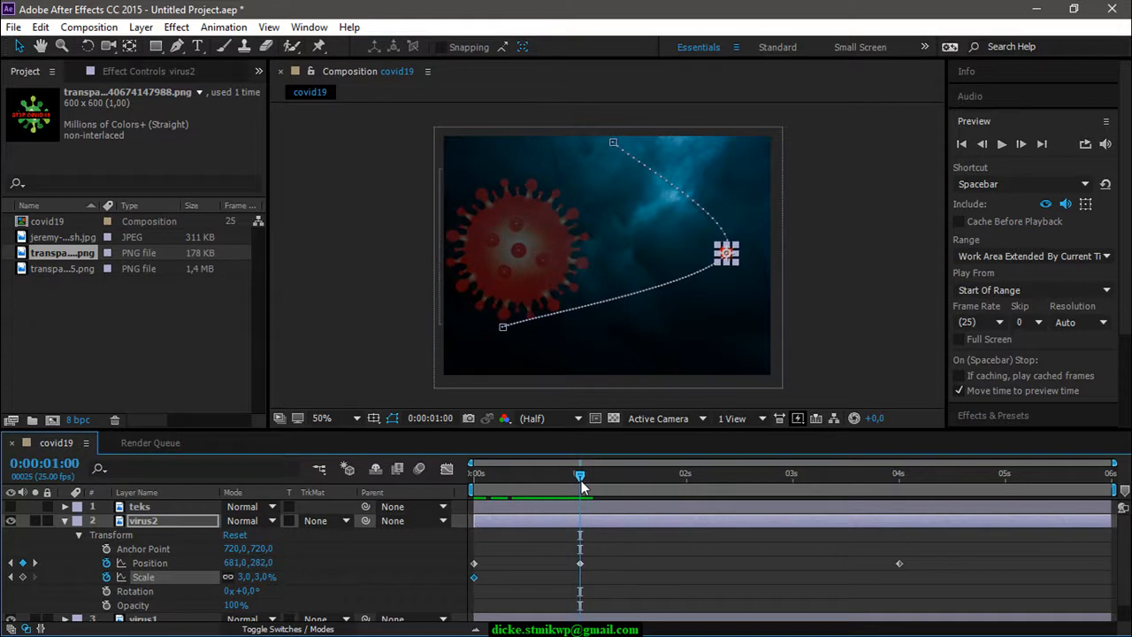
pyautogui.moveTo(254, 579); pyautogui.dragTo(259, 579)
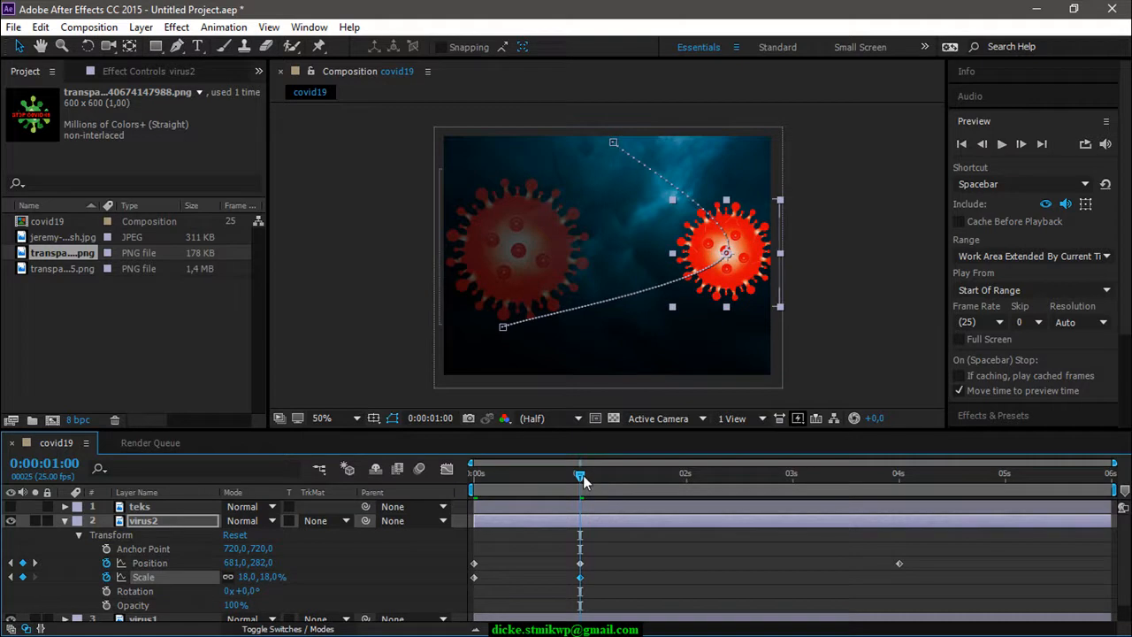
pyautogui.moveTo(583, 475); pyautogui.dragTo(903, 489)
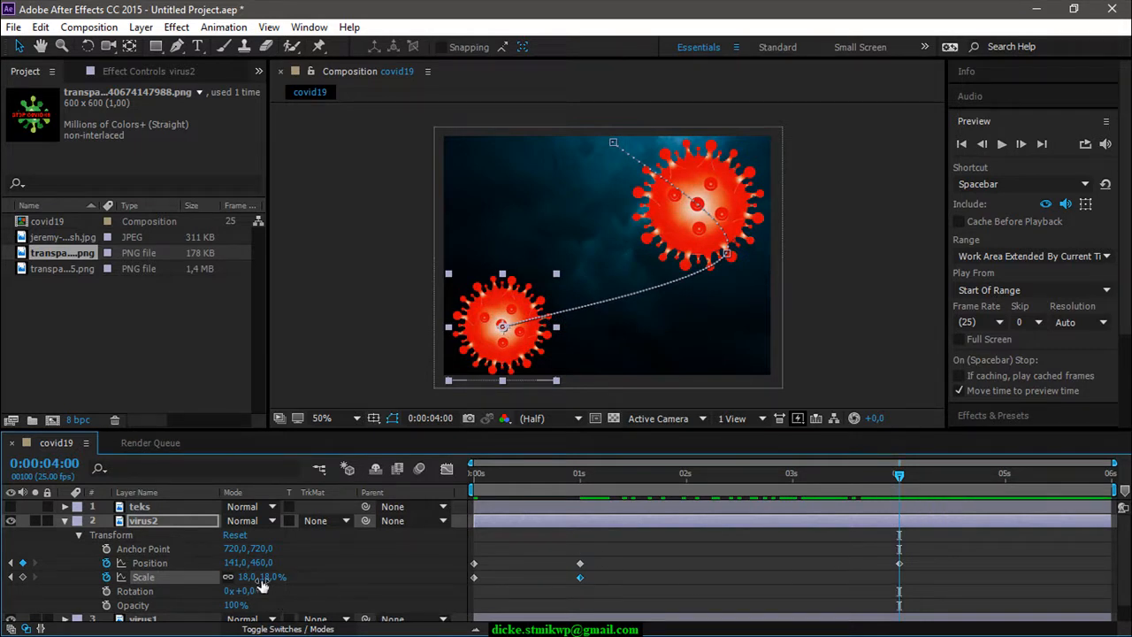
pyautogui.moveTo(255, 577); pyautogui.dragTo(249, 577)
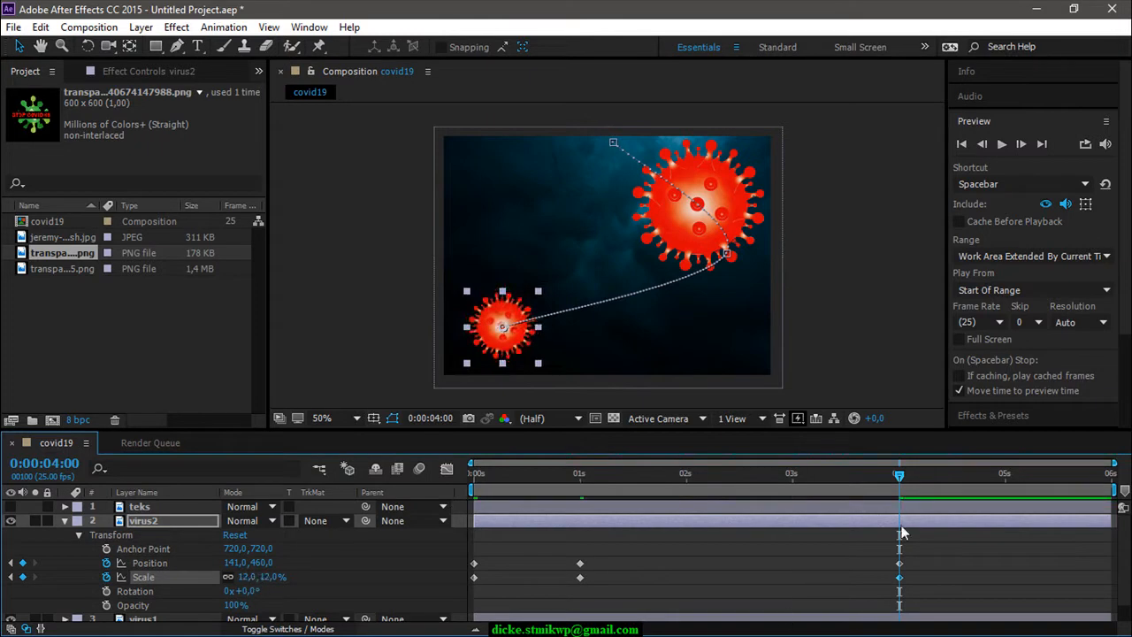
# - Return to the first frame and set a Rotation keyframe of 0x+0.0° for virus2
pyautogui.click(895, 482)
pyautogui.moveTo(851, 491); pyautogui.dragTo(478, 520)
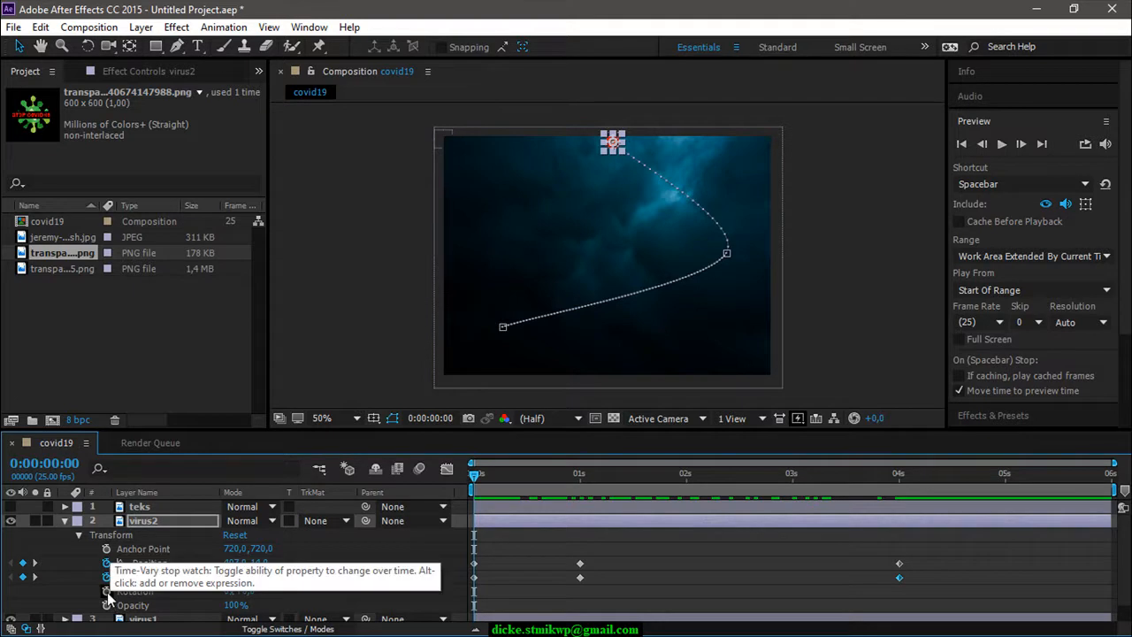
pyautogui.moveTo(475, 476)
pyautogui.mouseDown()
pyautogui.moveTo(493, 476)
pyautogui.moveTo(468, 482)
pyautogui.mouseUp()
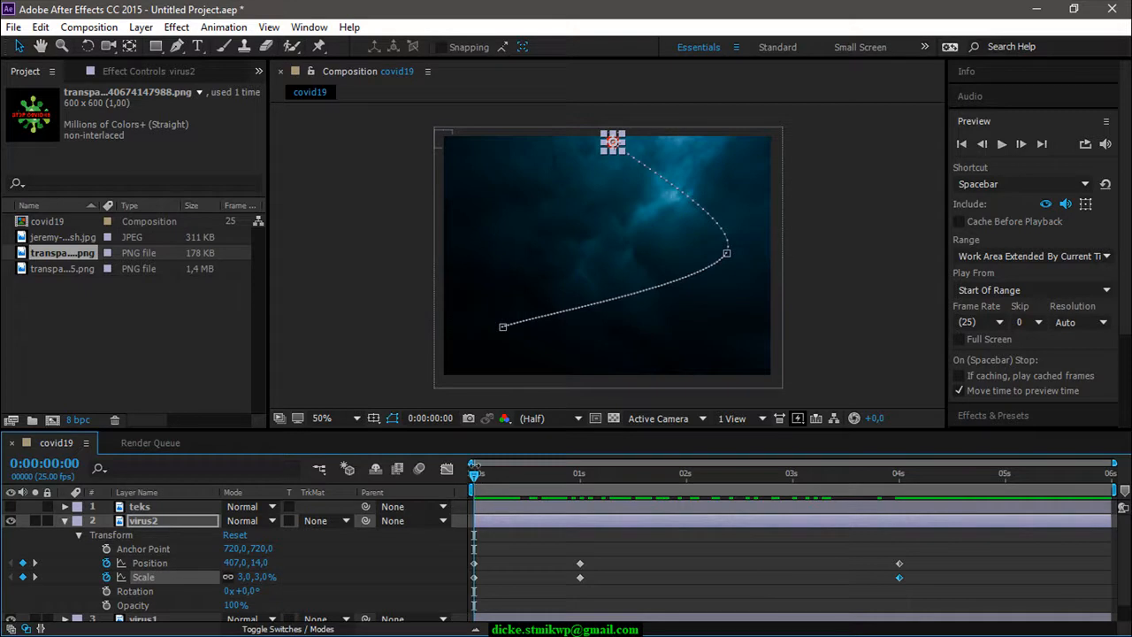
pyautogui.click(106, 590)
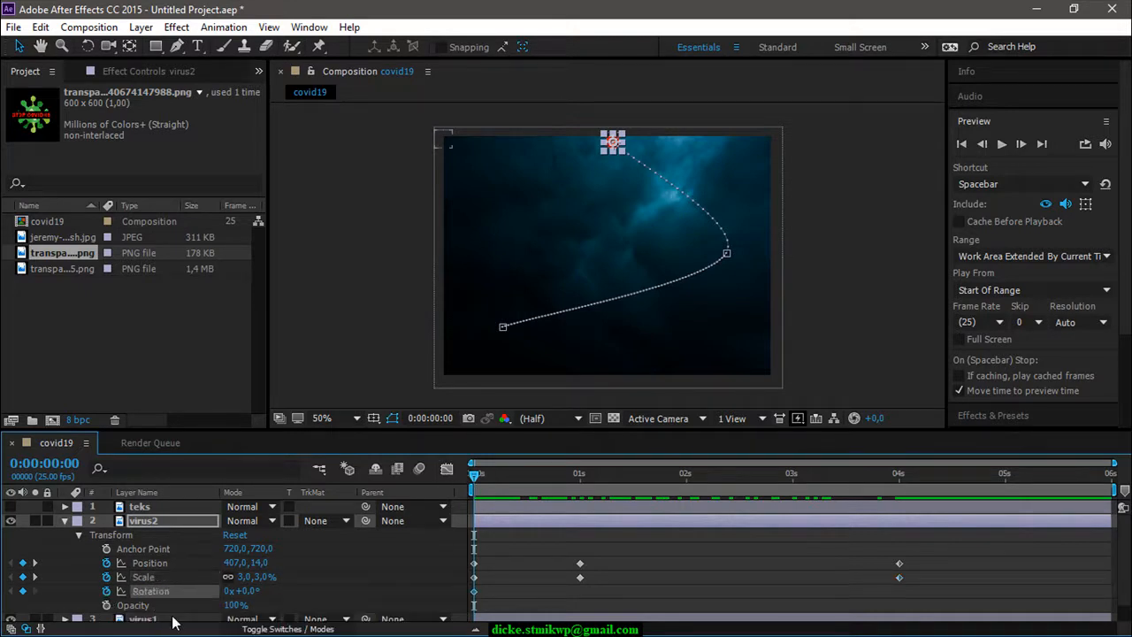
pyautogui.click(229, 591)
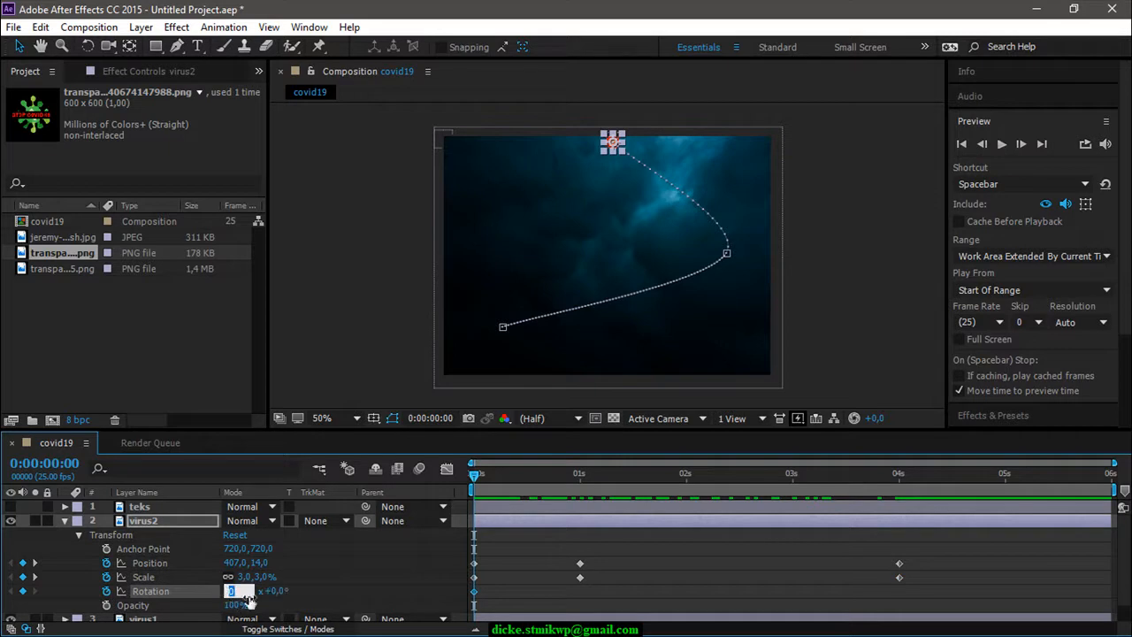
pyautogui.write('-1')
pyautogui.press('Return')
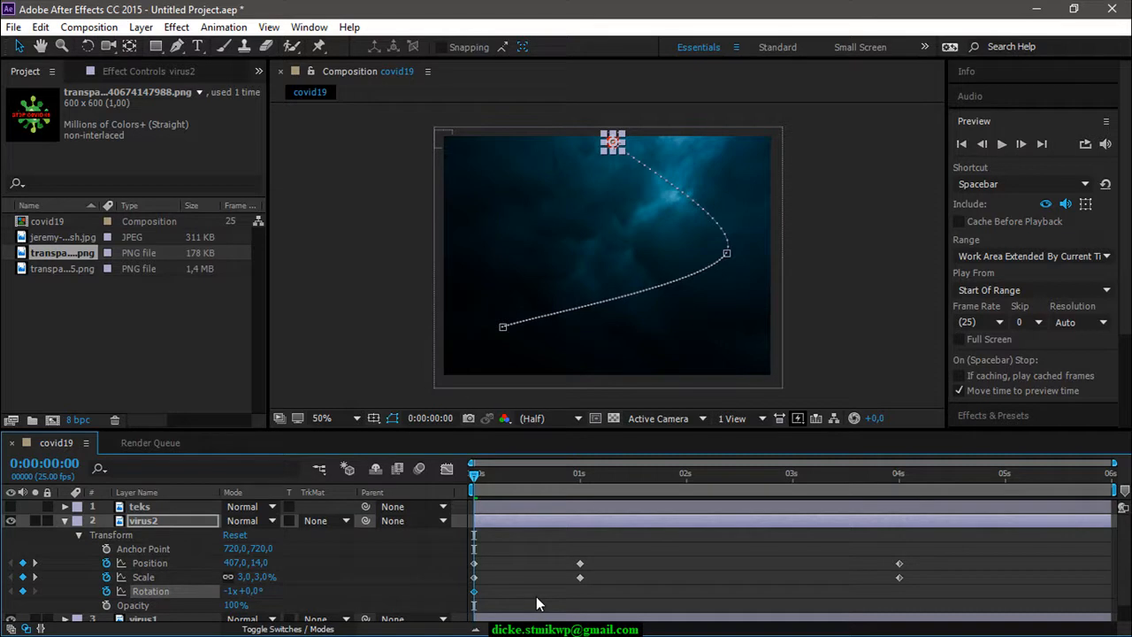
pyautogui.hotkey('ctrl', 'z')
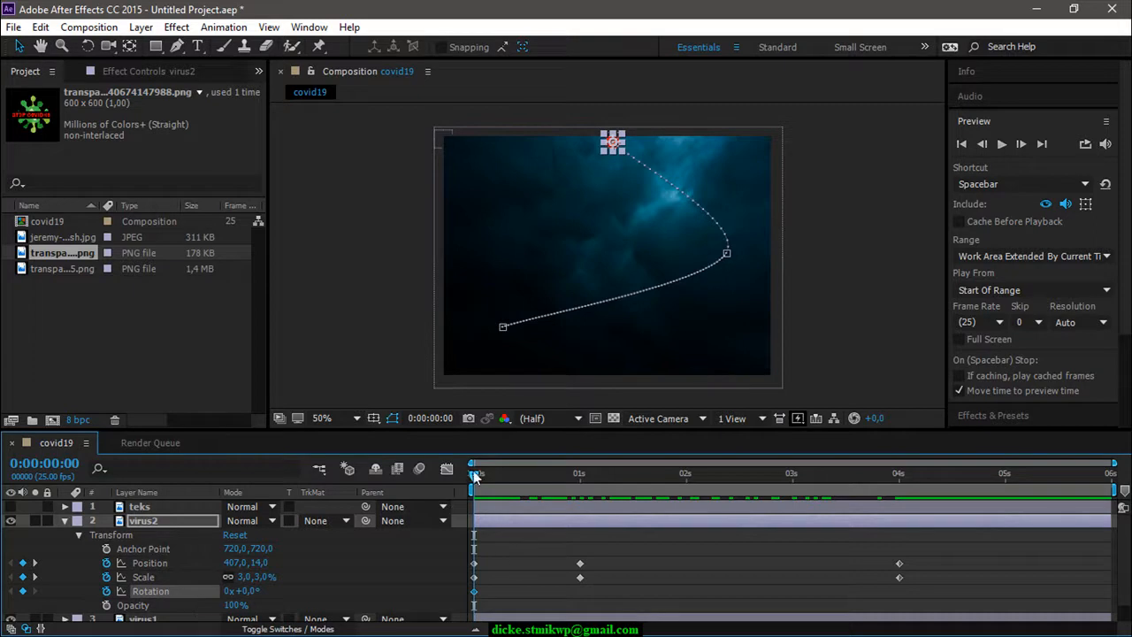
# - Add a Rotation keyframe of -1x+0.0° for virus2 at 0:00:04:00
pyautogui.moveTo(473, 474); pyautogui.dragTo(902, 492)
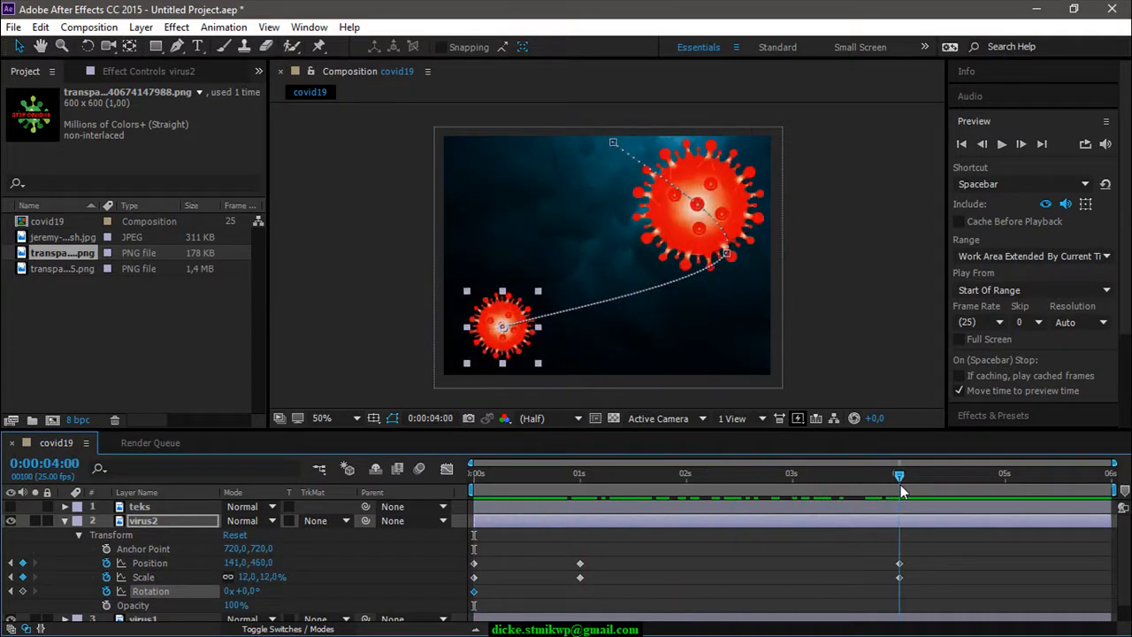
pyautogui.click(229, 590)
pyautogui.write('-1')
pyautogui.press('Return')
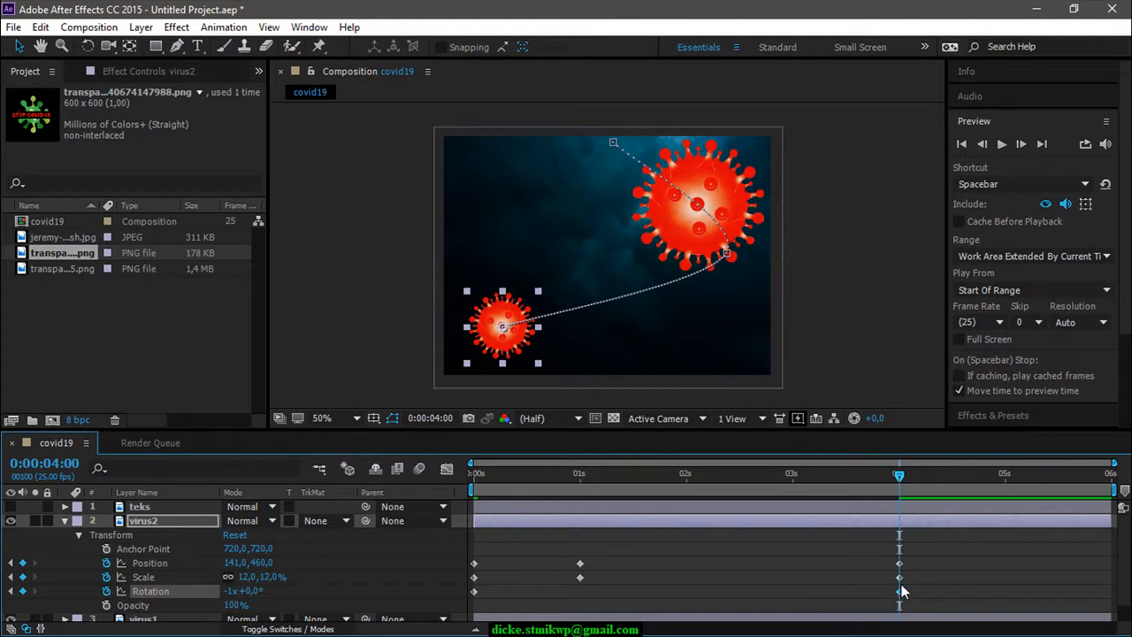
# - Scrub back through virus2's rotation from 0:00:04:00 to the first frame
pyautogui.moveTo(898, 475); pyautogui.dragTo(640, 525)
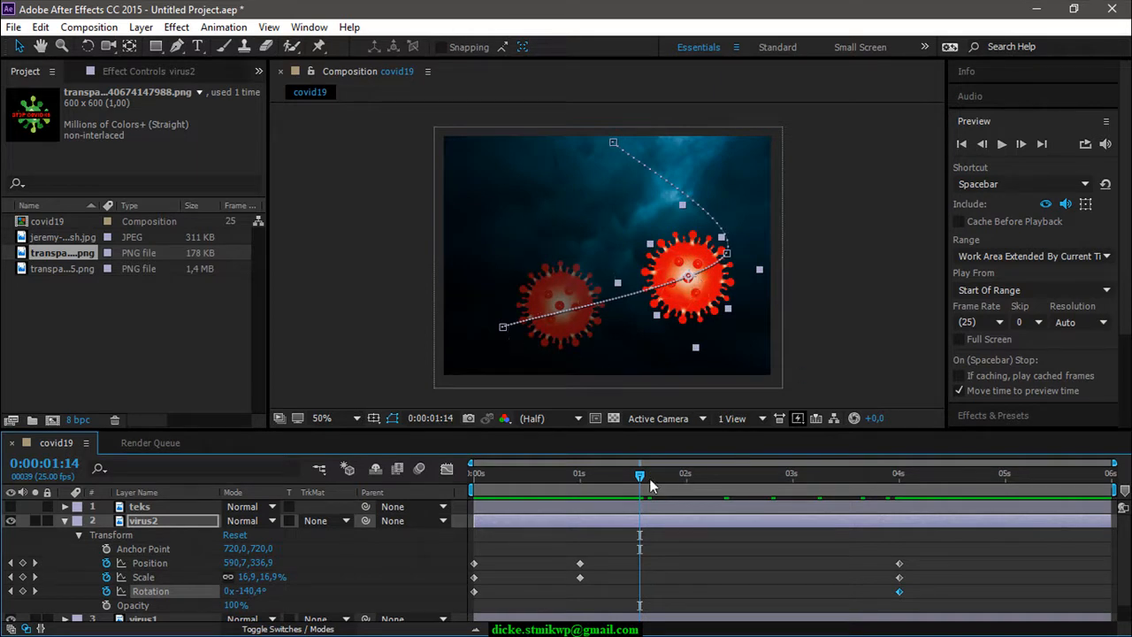
pyautogui.moveTo(641, 479); pyautogui.dragTo(493, 516)
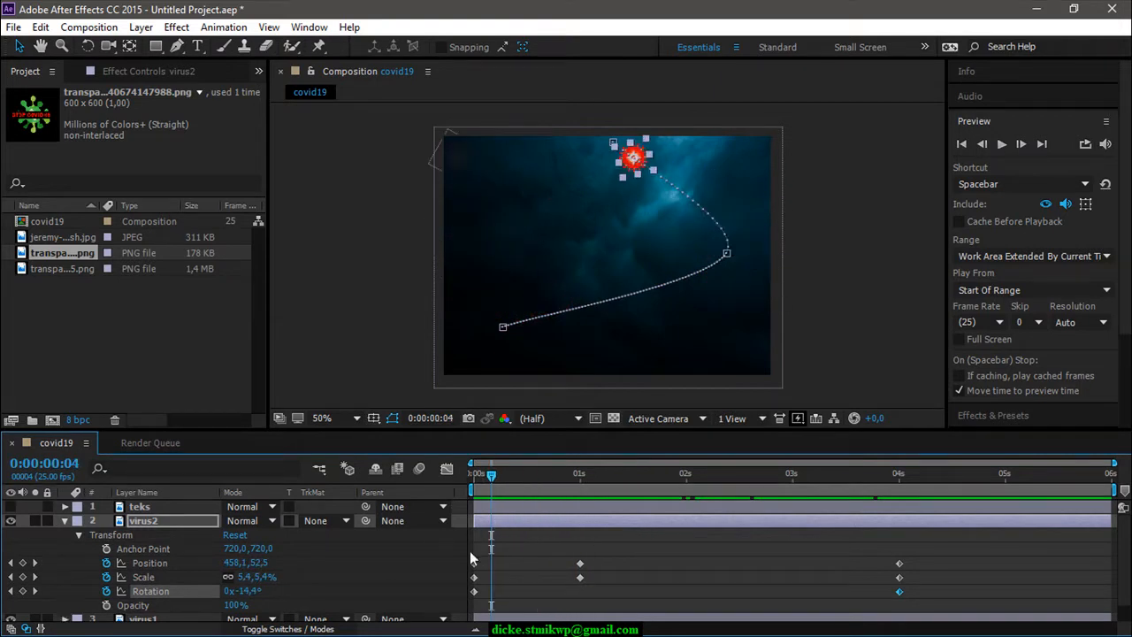
pyautogui.moveTo(492, 474); pyautogui.dragTo(472, 495)
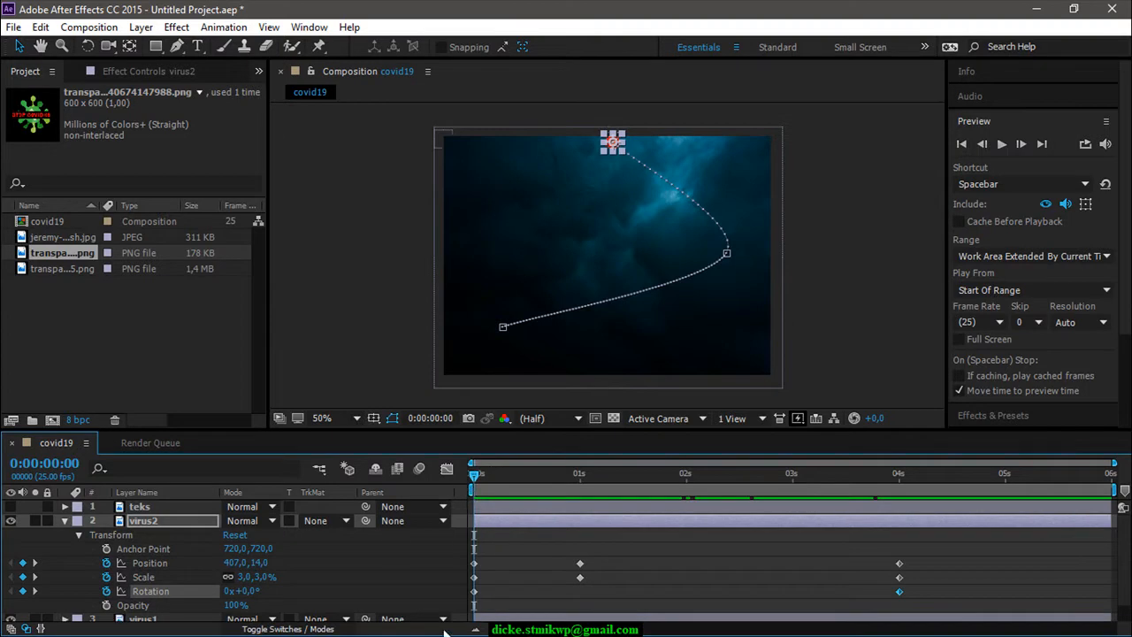
# - Set Opacity keyframes for virus2 of 0% at 0 seconds and 100% at 0:00:03:12
pyautogui.click(106, 604)
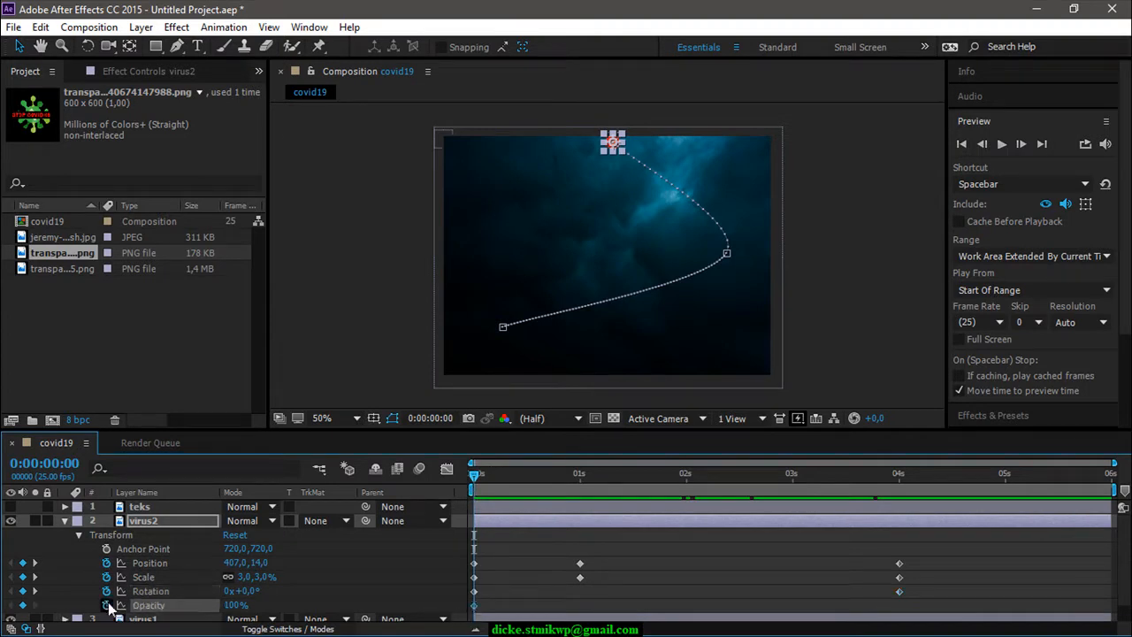
pyautogui.moveTo(237, 606); pyautogui.dragTo(154, 633)
pyautogui.moveTo(473, 474); pyautogui.dragTo(846, 478)
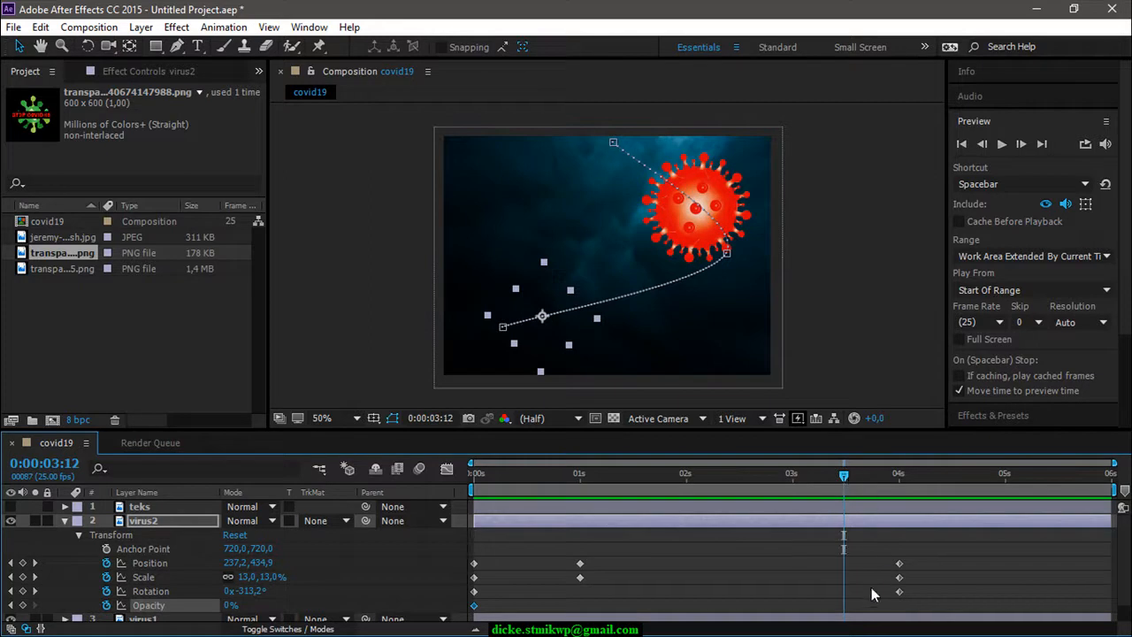
pyautogui.click(232, 608)
pyautogui.click(150, 606)
pyautogui.write('100')
pyautogui.press('Return')
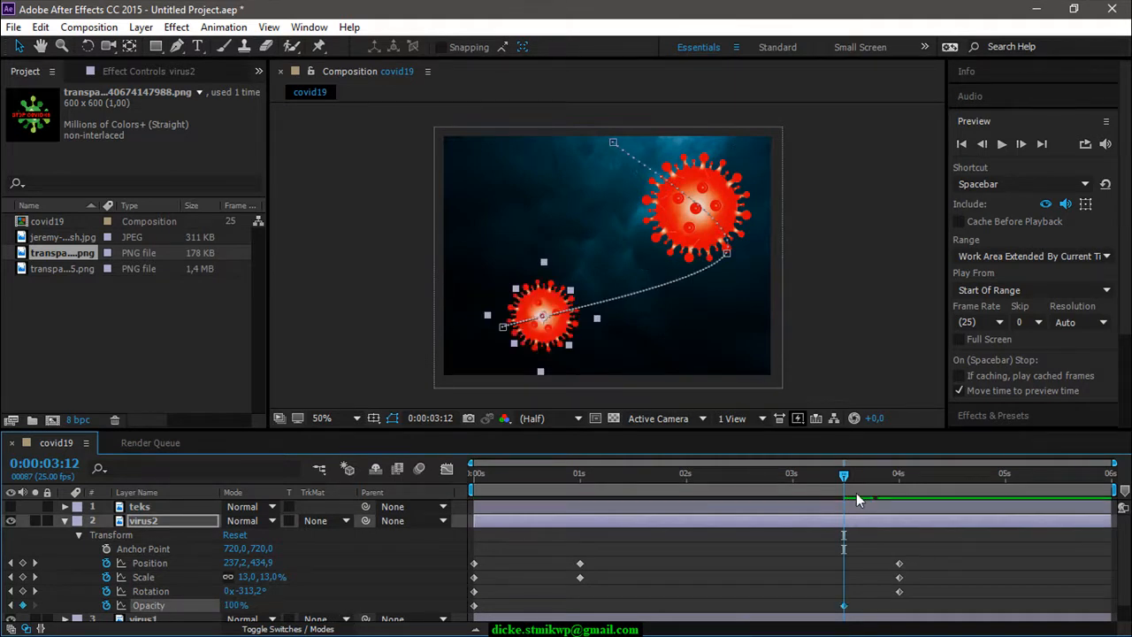
# - Play back the animation of both viruses from the start and return to the first frame
pyautogui.click(961, 143)
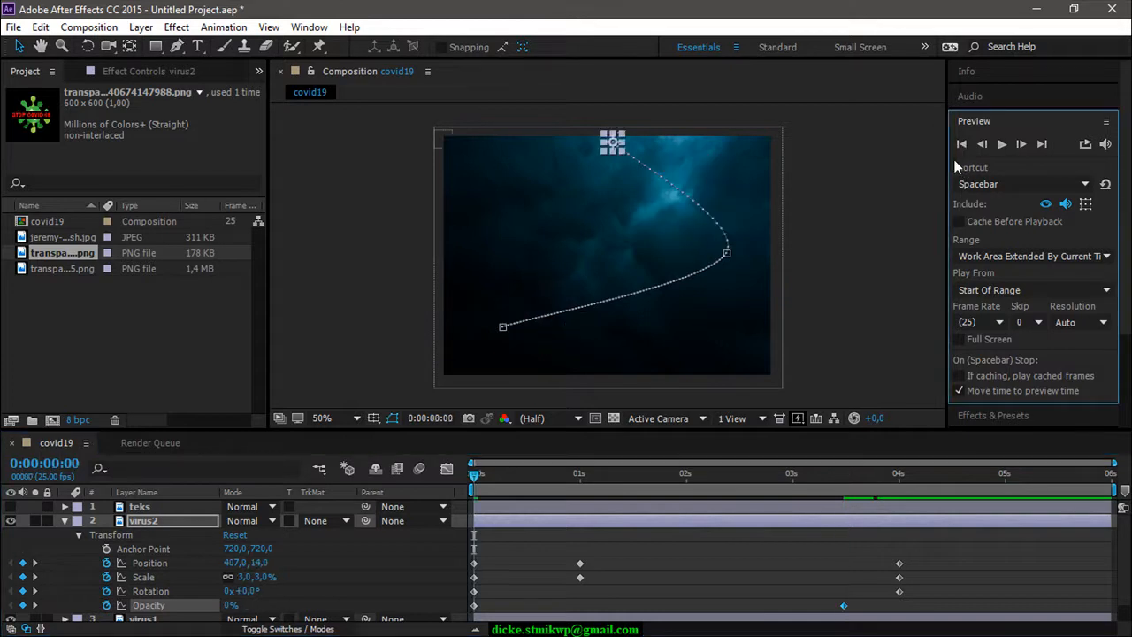
pyautogui.click(1002, 144)
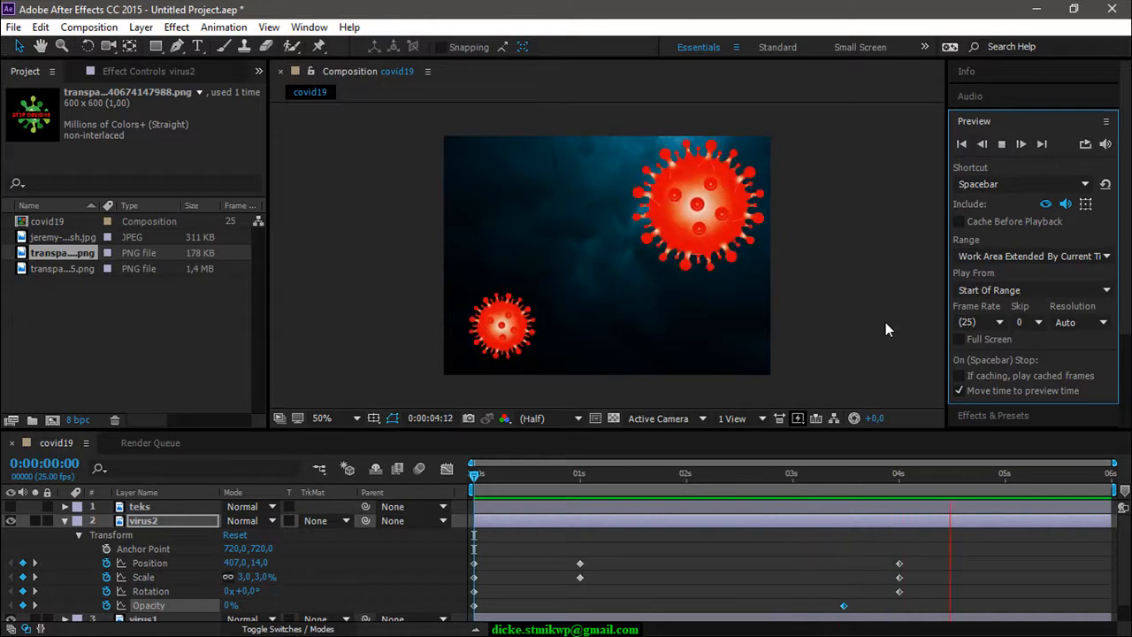
pyautogui.click(1002, 143)
pyautogui.click(963, 141)
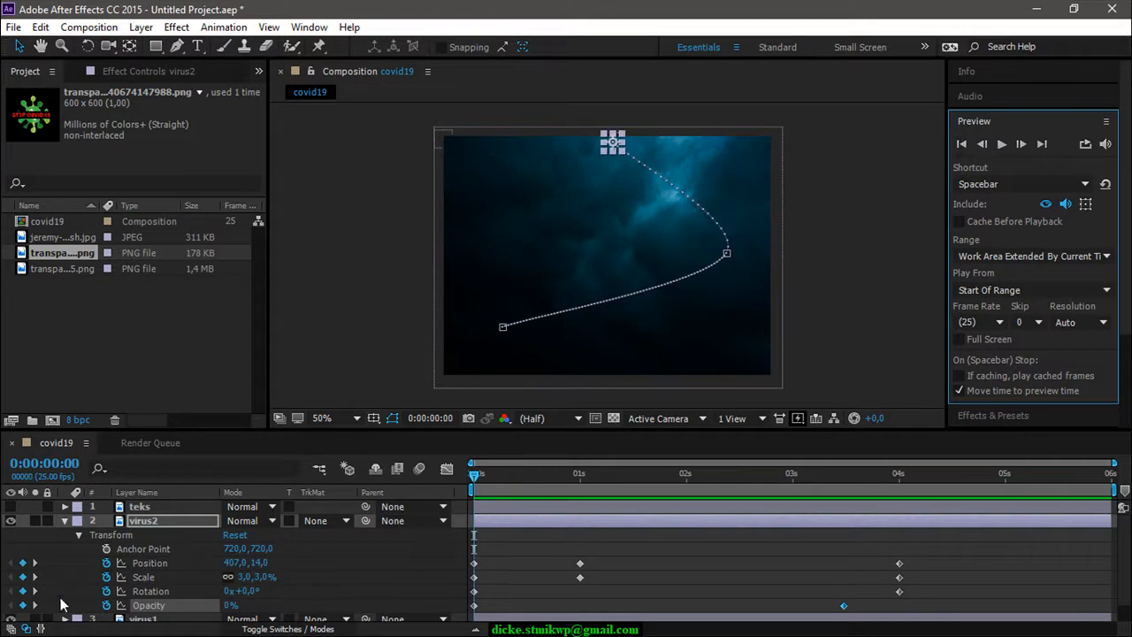
# - Collapse virus2's properties, make the teks layer visible, and move its STOP COVID-19 graphic slightly down in the frame
pyautogui.click(64, 520)
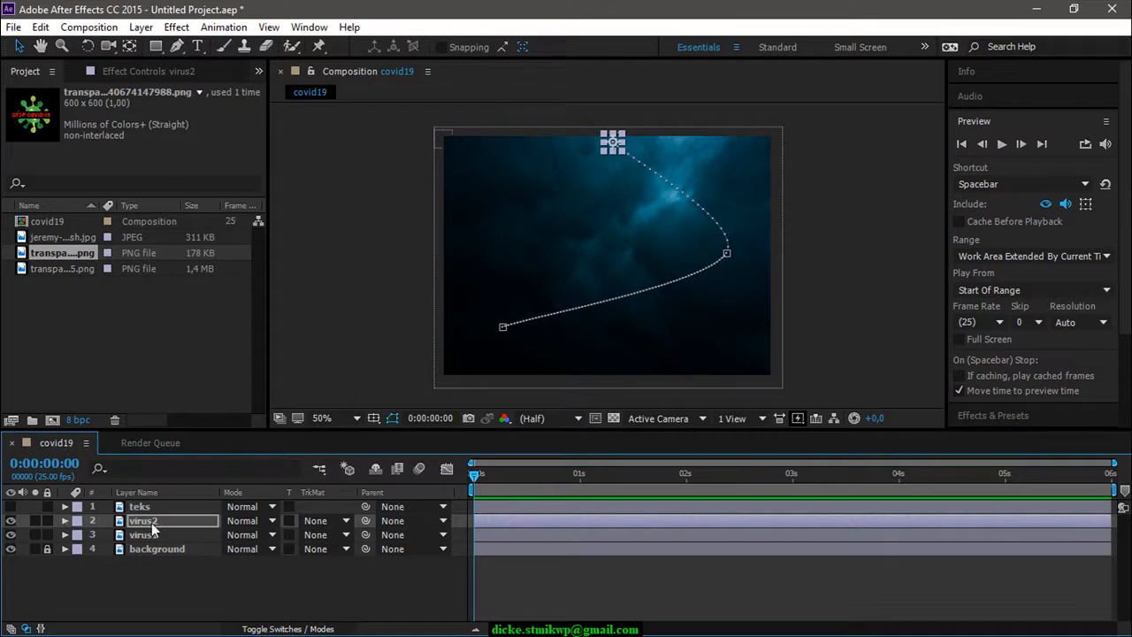
pyautogui.click(12, 507)
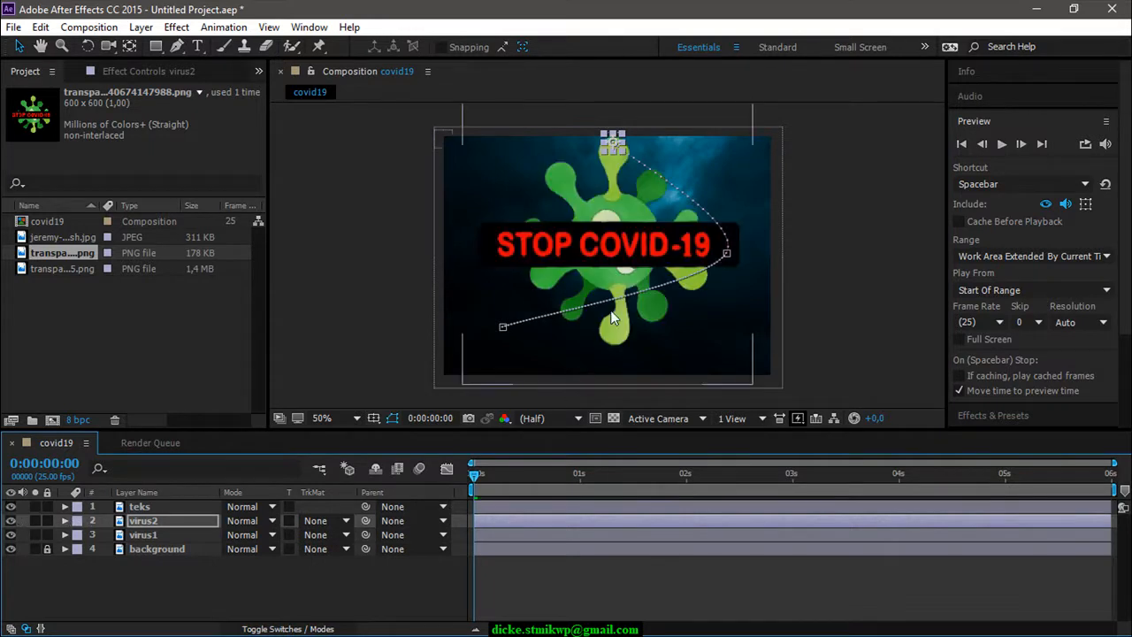
pyautogui.click(610, 252)
pyautogui.moveTo(610, 252); pyautogui.dragTo(610, 256)
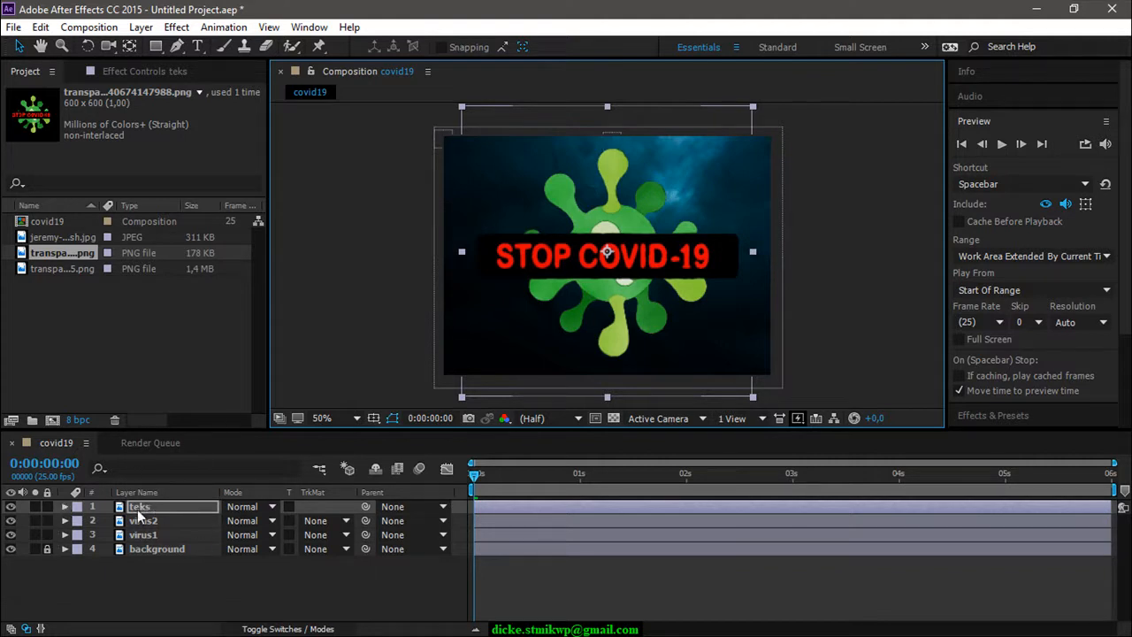
# - Set Opacity keyframes for the teks layer of 0% at 0 seconds and 100% at 0:00:03:00
pyautogui.click(65, 507)
pyautogui.click(78, 521)
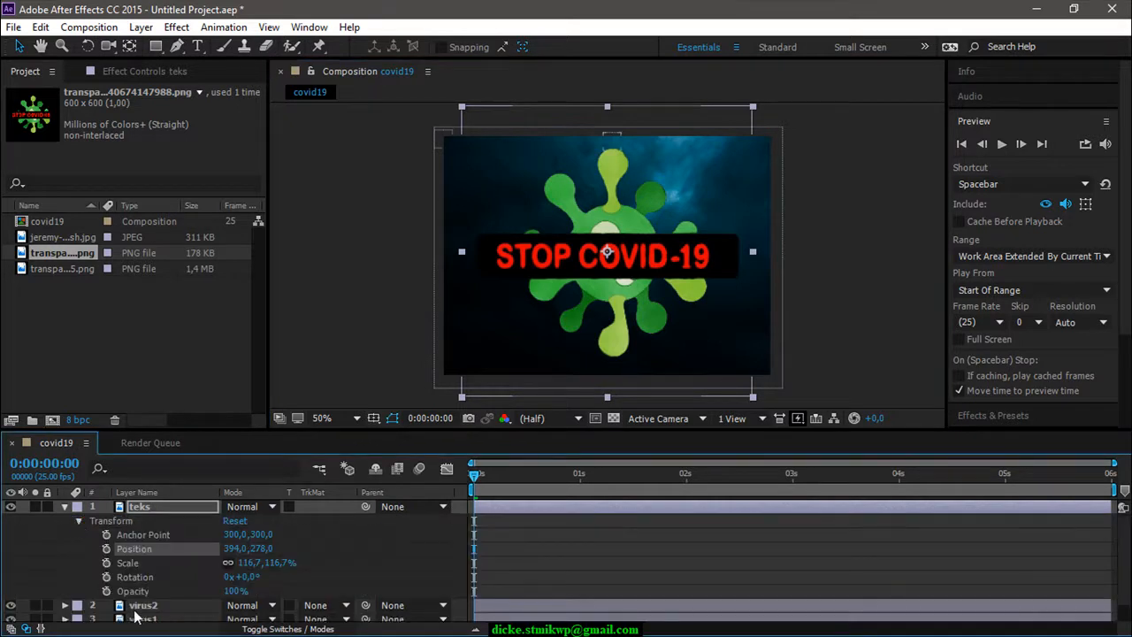
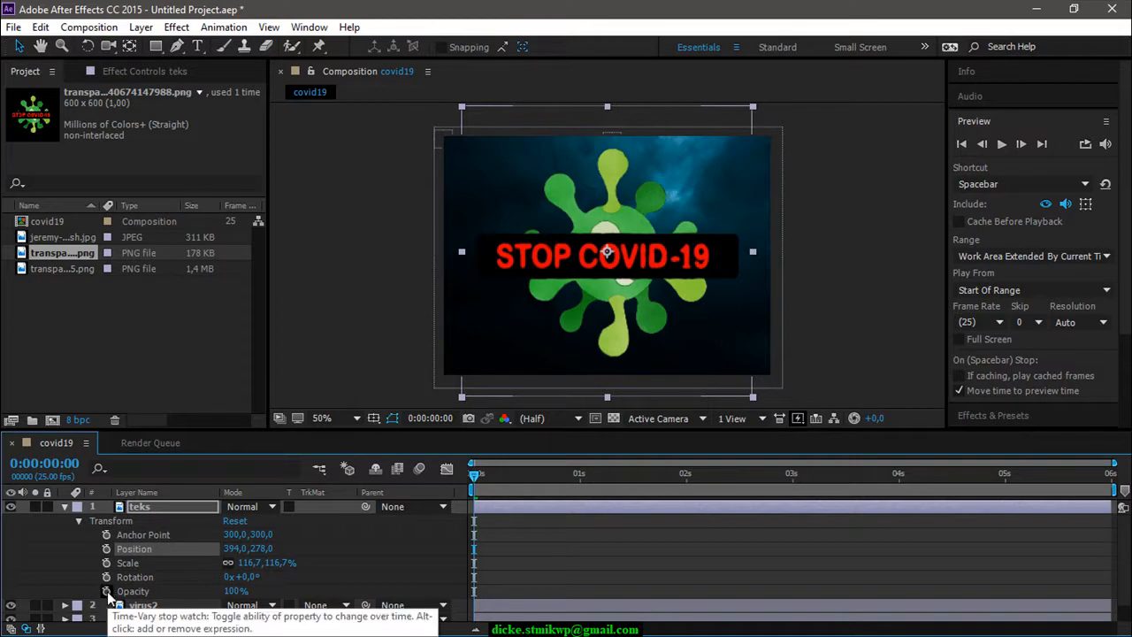
pyautogui.click(107, 591)
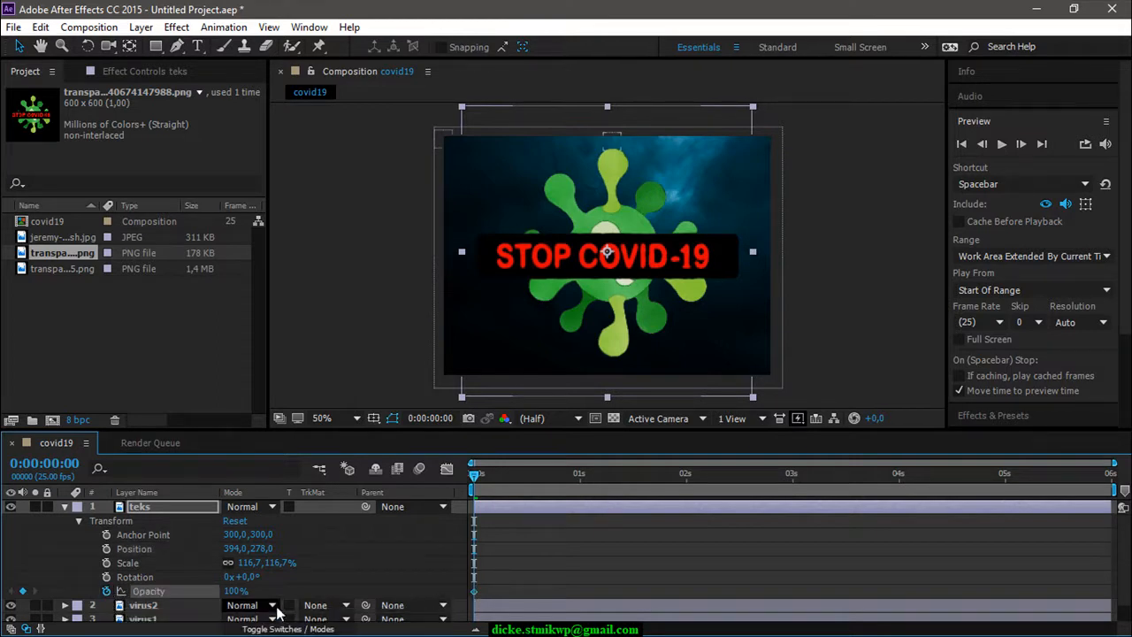
pyautogui.moveTo(234, 591); pyautogui.dragTo(142, 595)
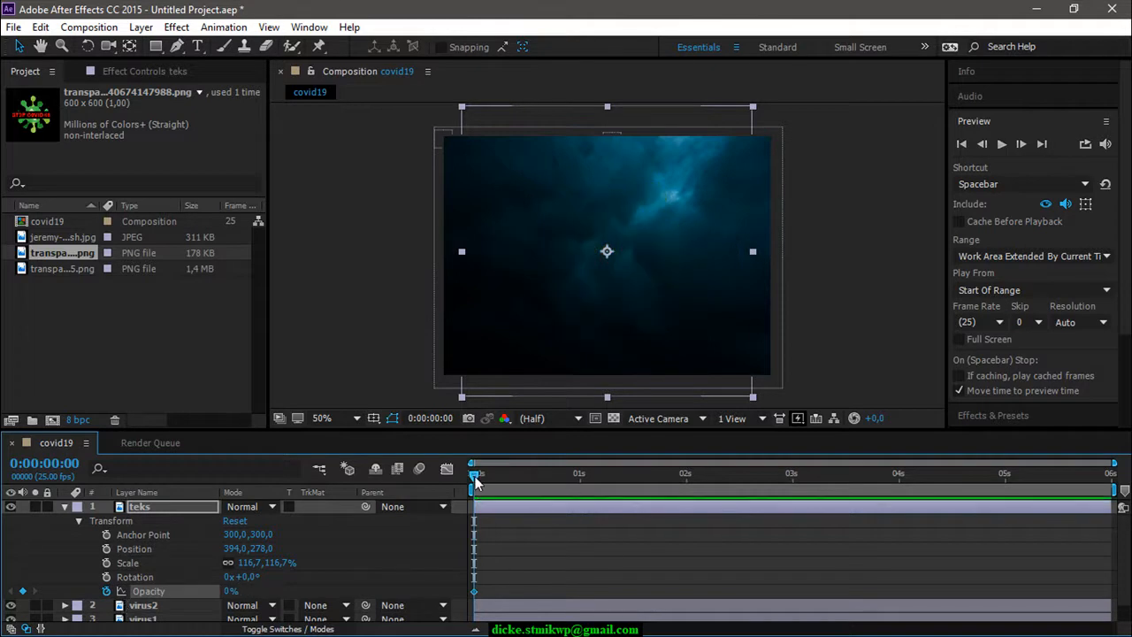
pyautogui.moveTo(478, 476); pyautogui.dragTo(794, 481)
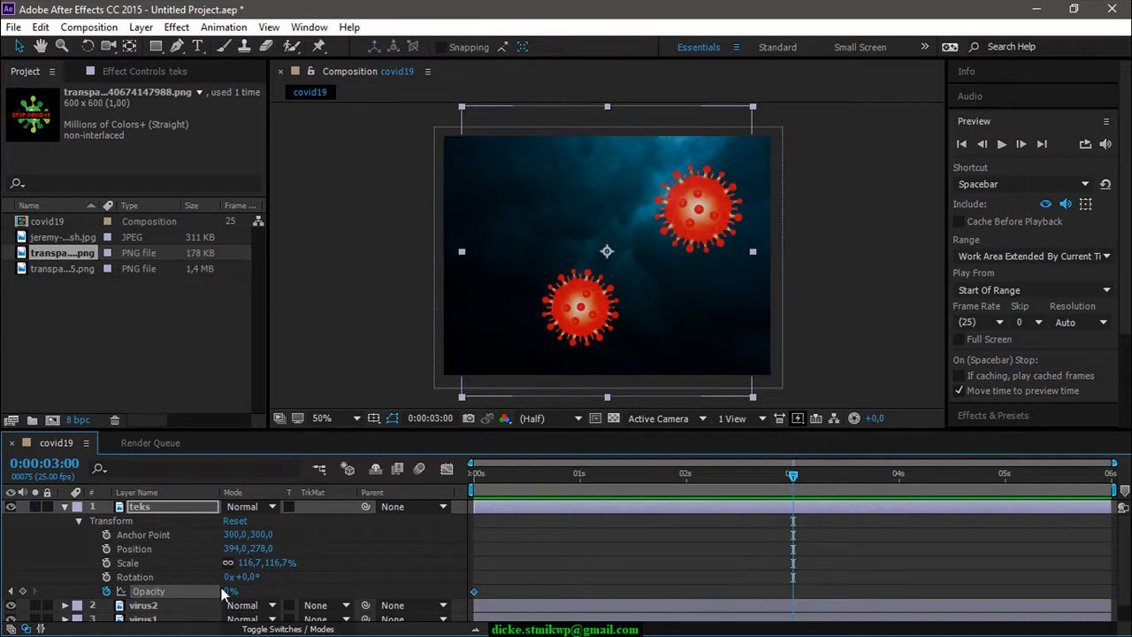
pyautogui.moveTo(233, 594); pyautogui.dragTo(354, 594)
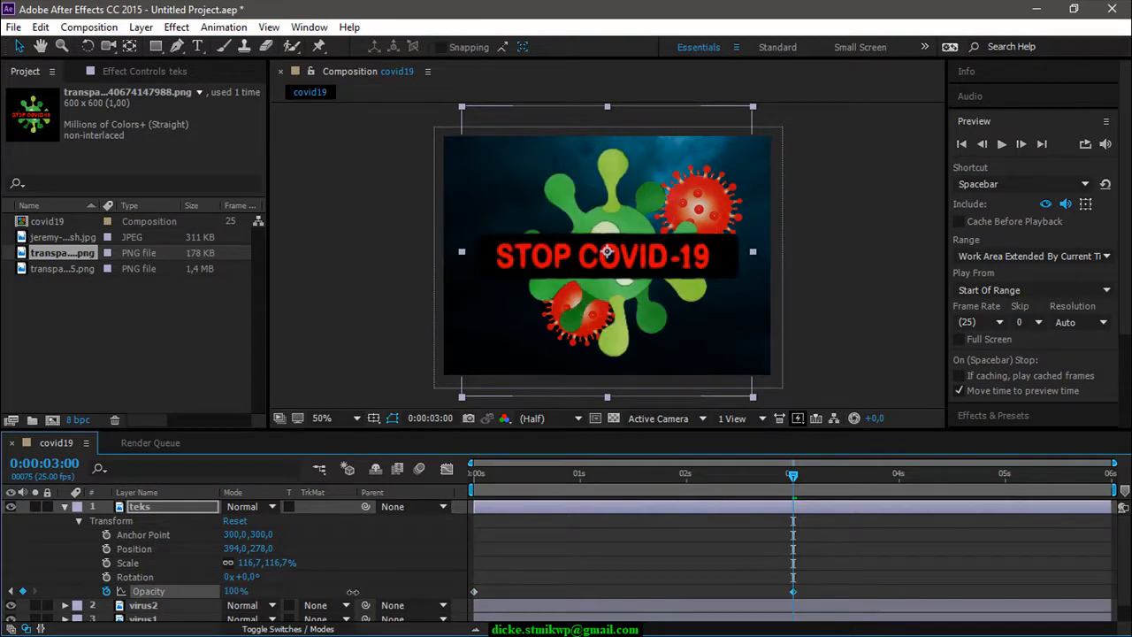
# - Scrub back through the teks fade, collapse the layer's properties, then play the full animation and return to the first frame
pyautogui.moveTo(793, 484); pyautogui.dragTo(522, 533)
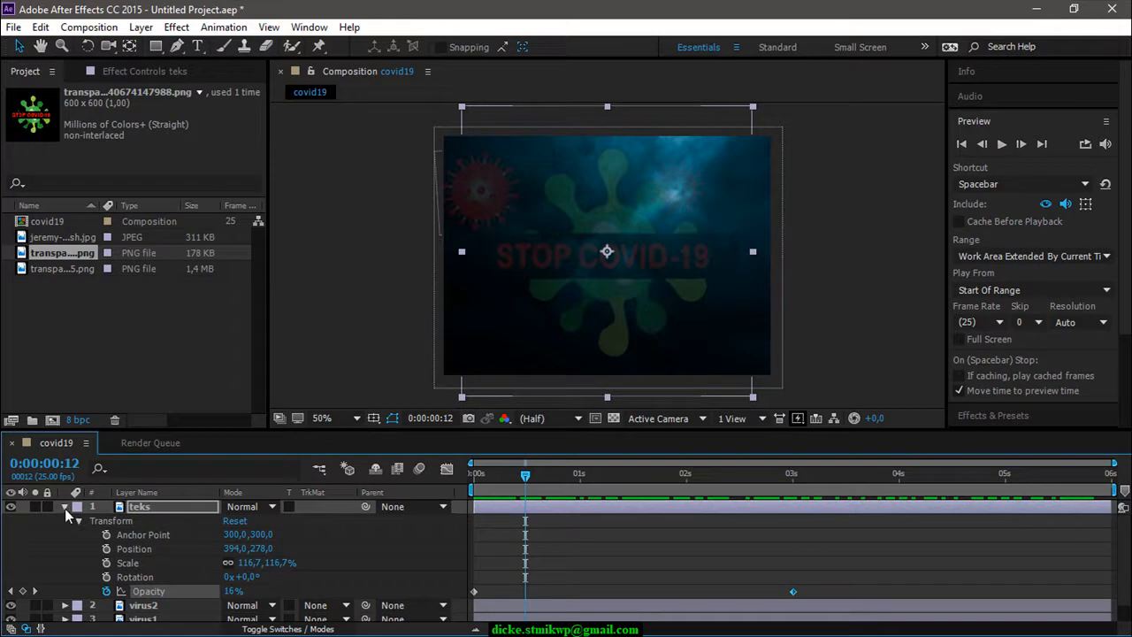
pyautogui.click(65, 507)
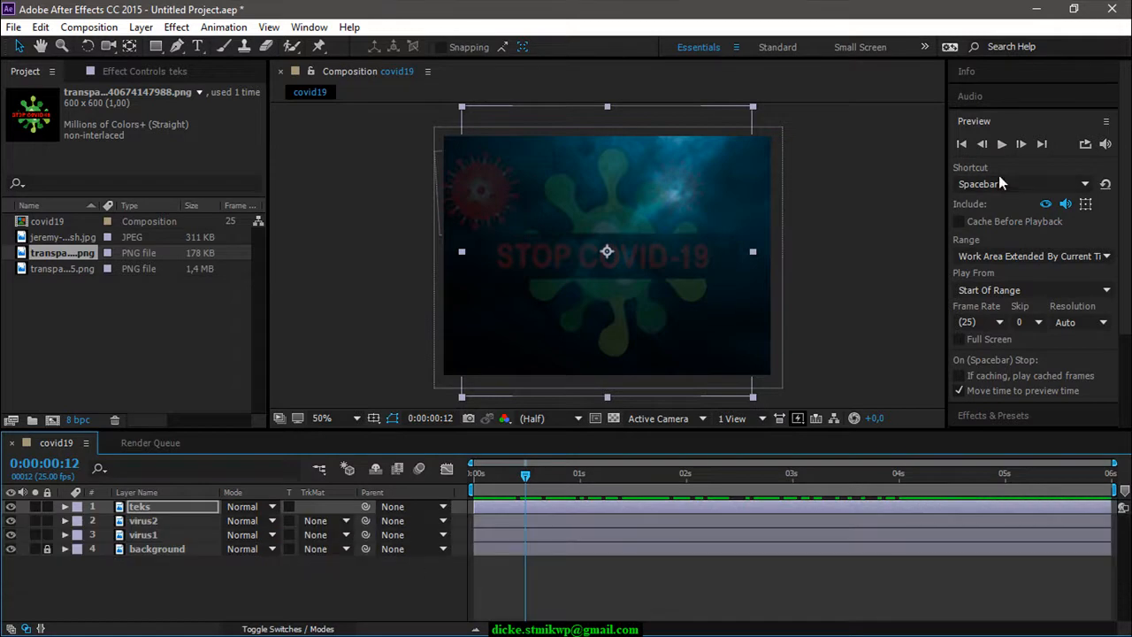
pyautogui.click(1001, 147)
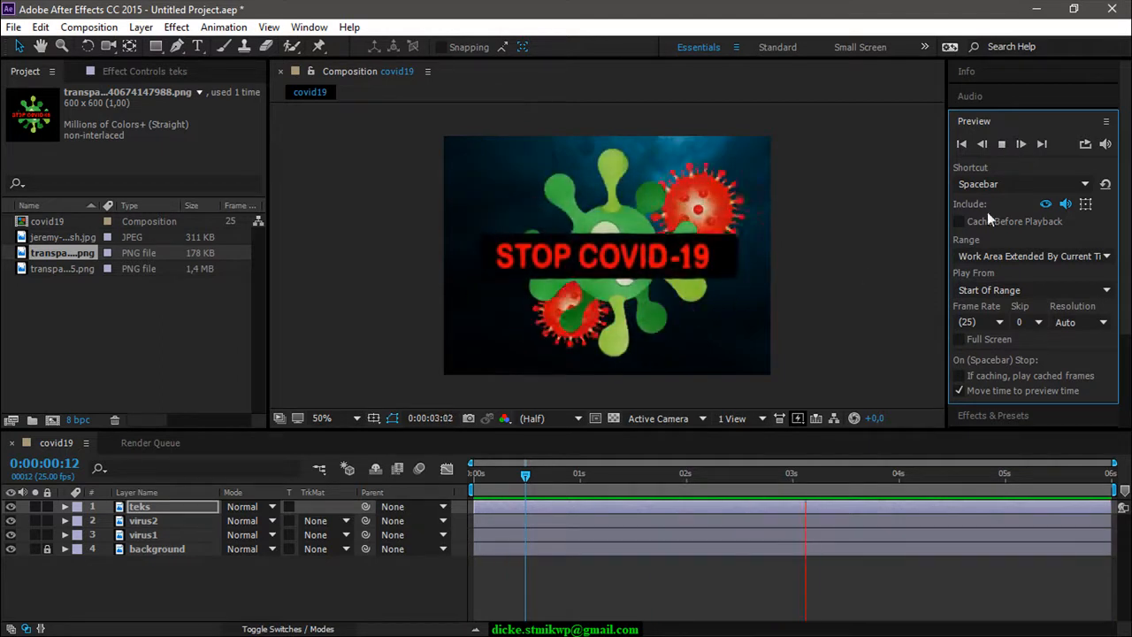
pyautogui.click(1008, 142)
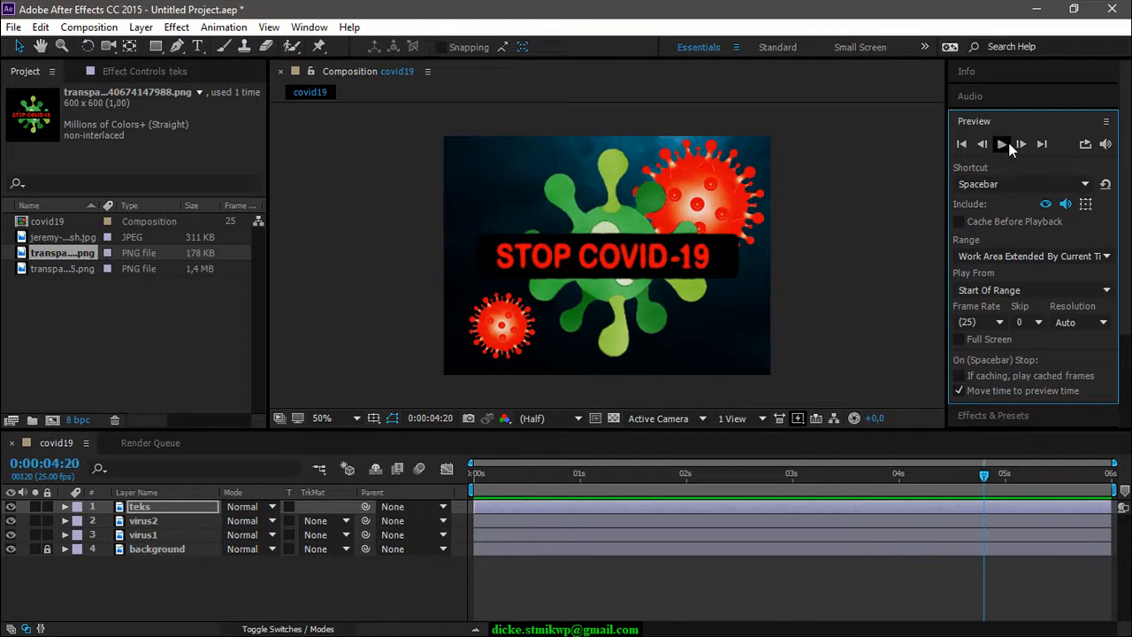
pyautogui.click(962, 144)
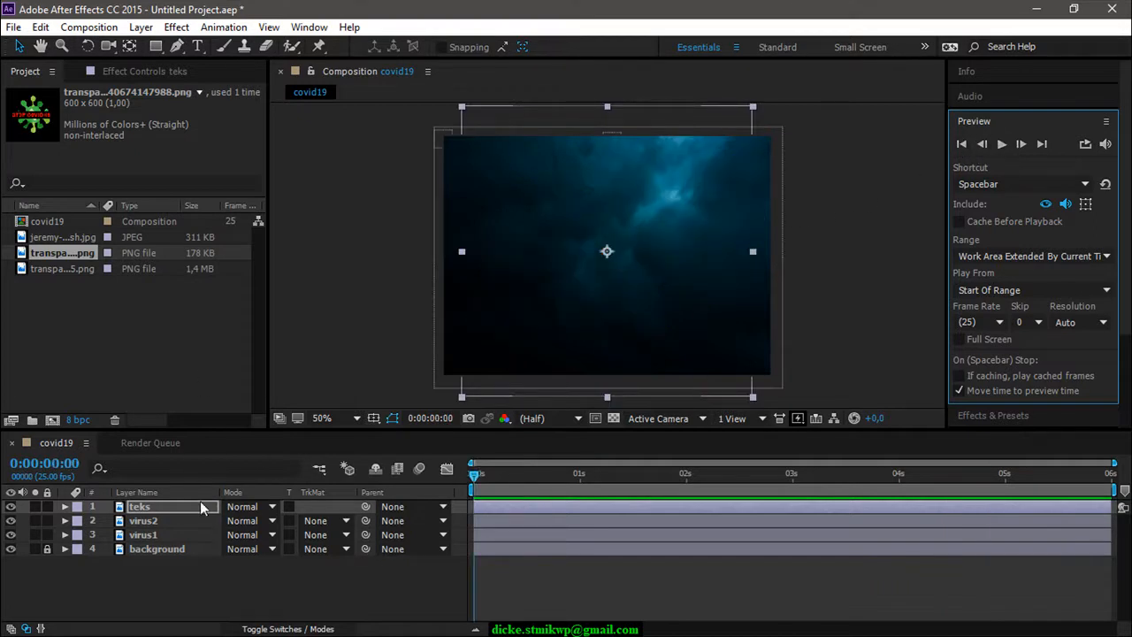
# - Add the covid19 composition to the render queue
pyautogui.click(15, 27)
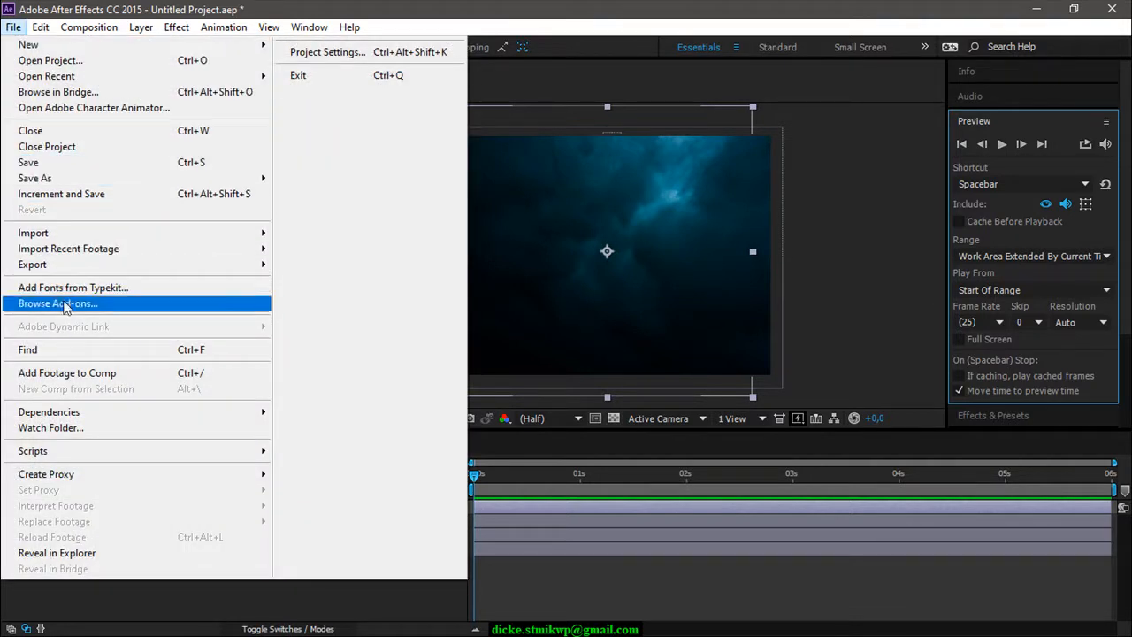
pyautogui.moveTo(121, 268)
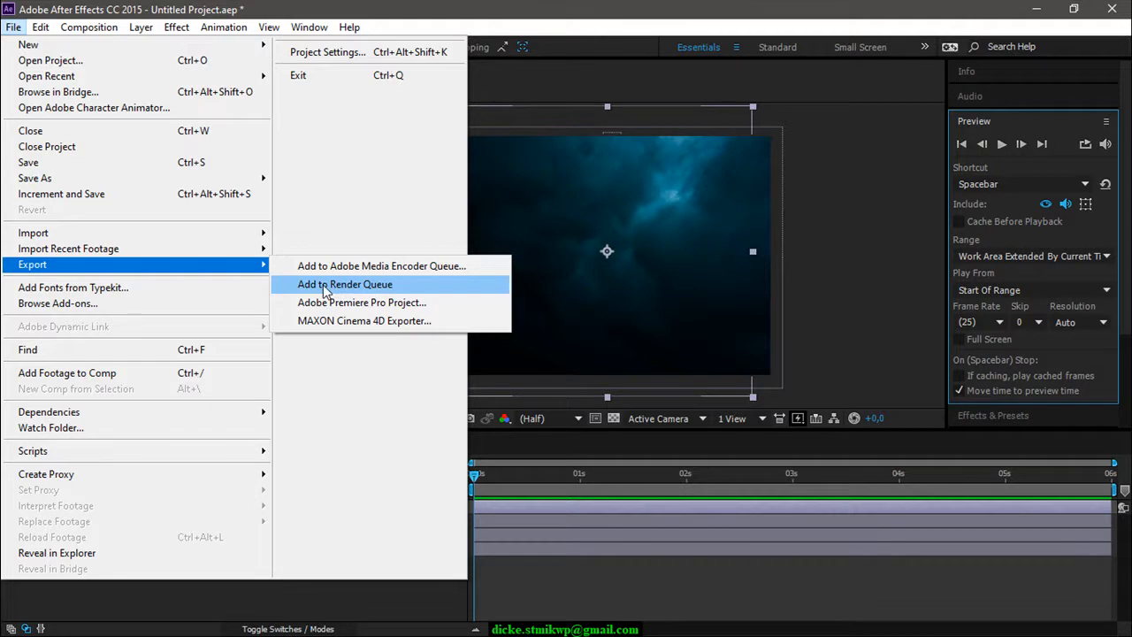
pyautogui.click(333, 290)
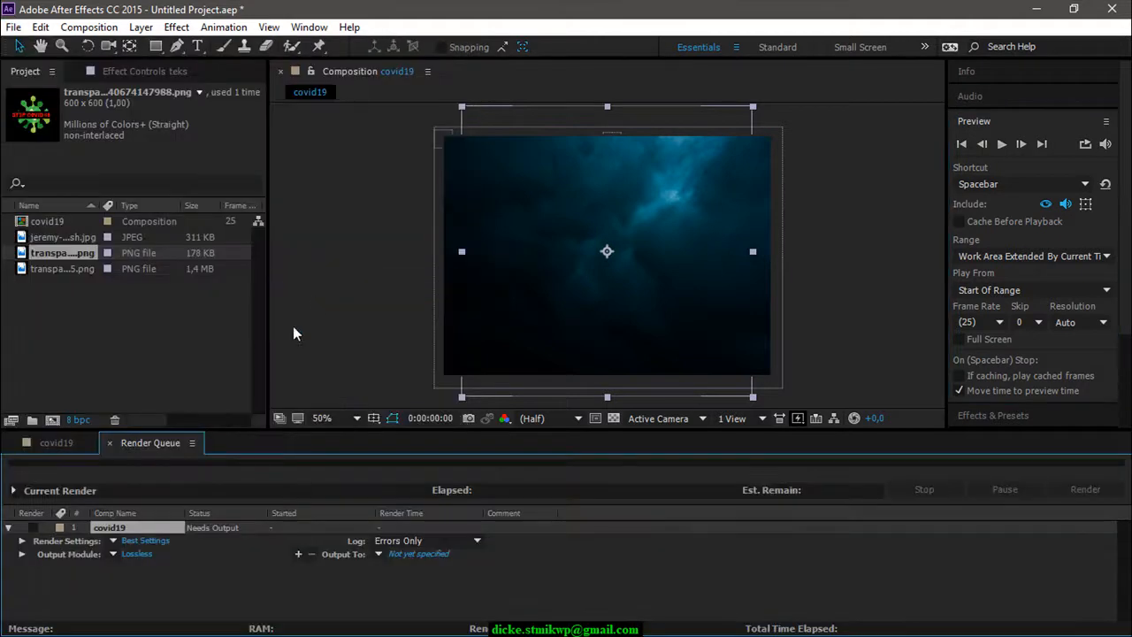
pyautogui.click(64, 444)
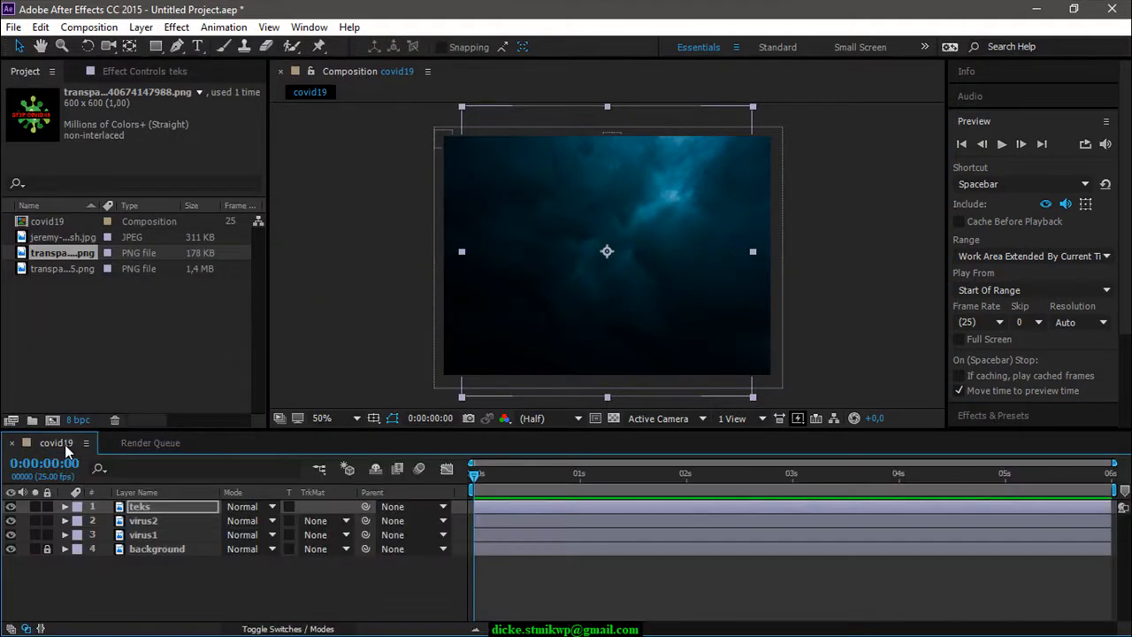
pyautogui.click(139, 445)
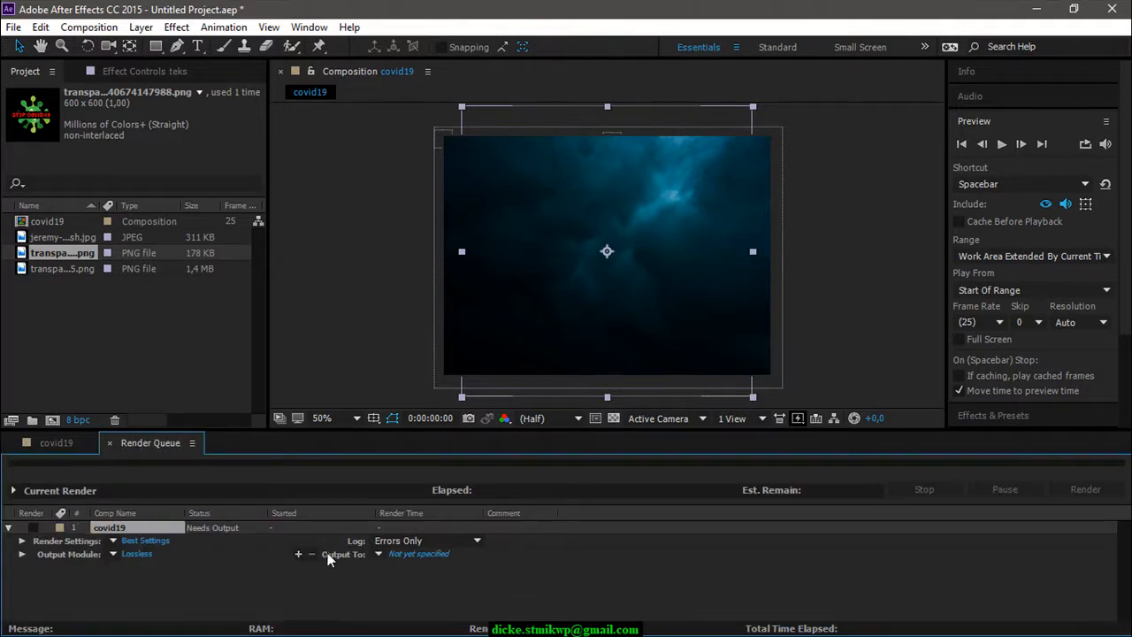
# - Set the output module's format for the covid19 render to QuickTime
pyautogui.click(137, 554)
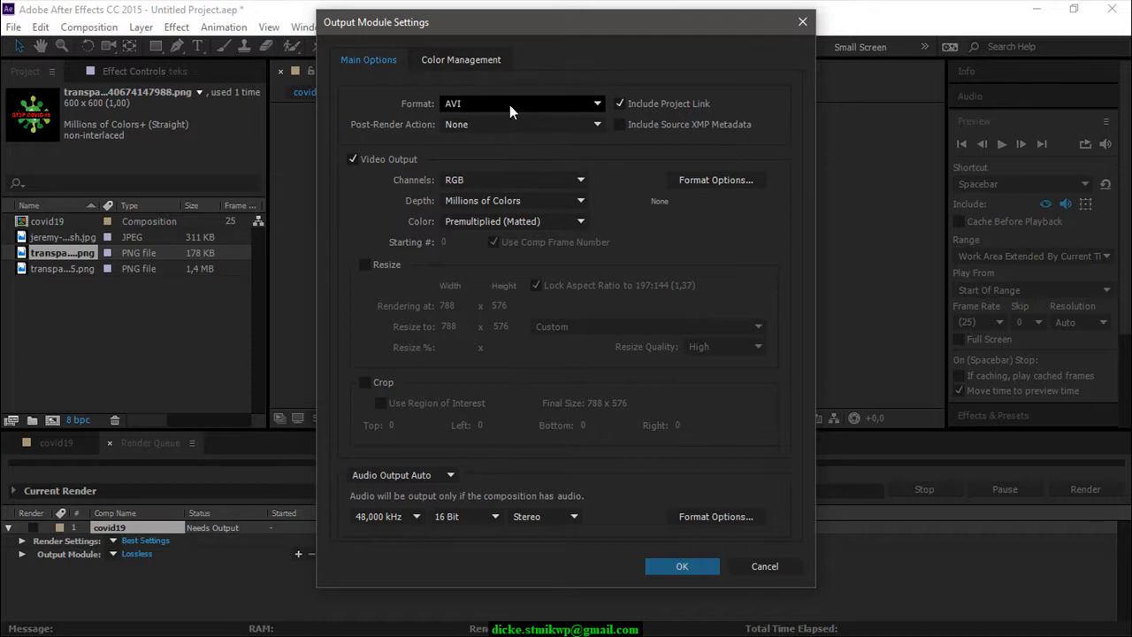
pyautogui.click(510, 104)
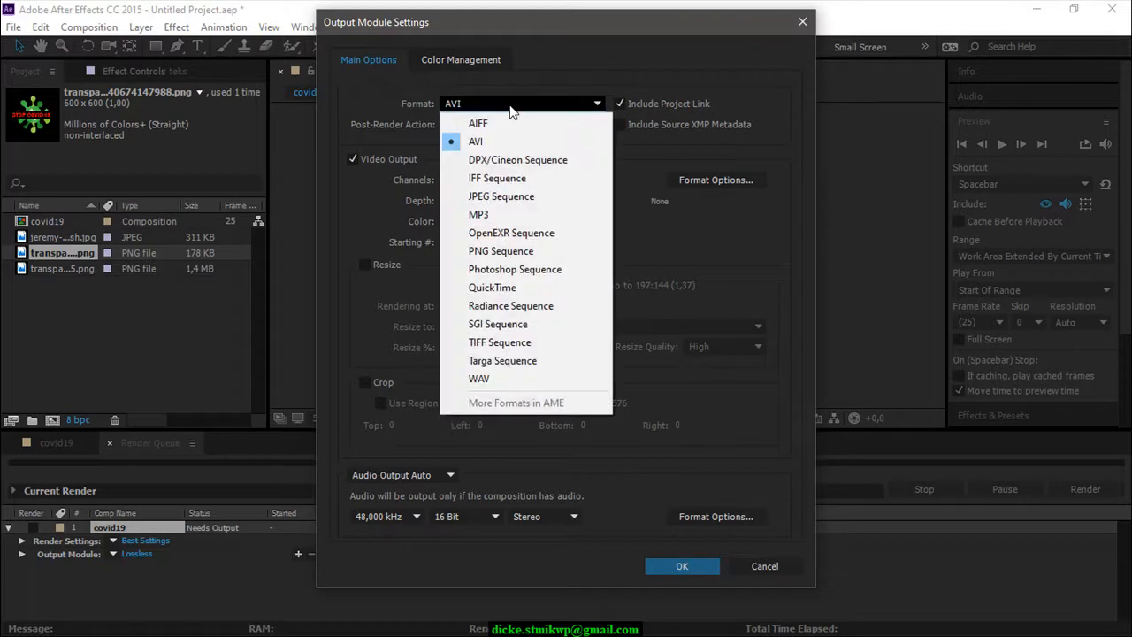
pyautogui.click(510, 106)
pyautogui.click(510, 106)
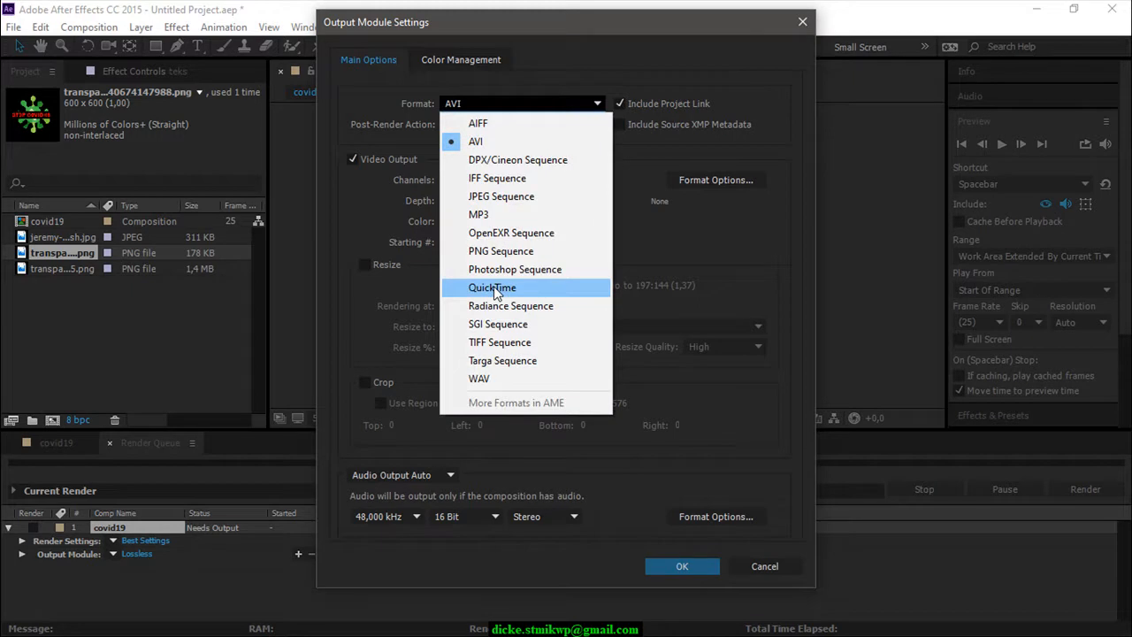
pyautogui.click(494, 288)
# - Choose the H.264 video codec in the QuickTime format options and accept the output module settings
pyautogui.click(690, 182)
pyautogui.click(727, 180)
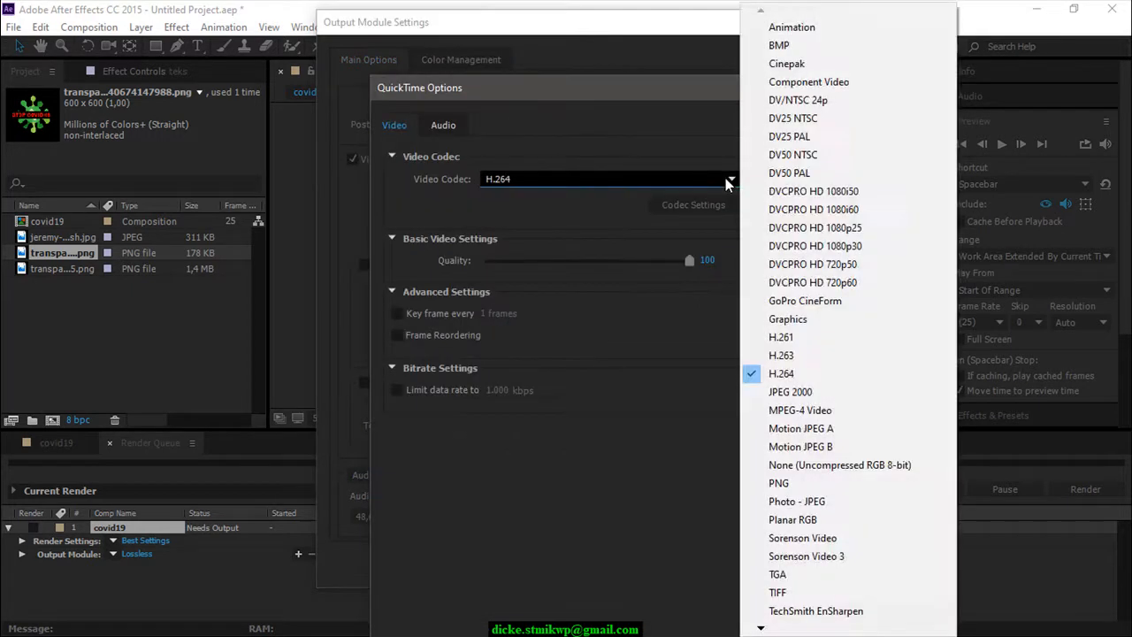
pyautogui.click(794, 377)
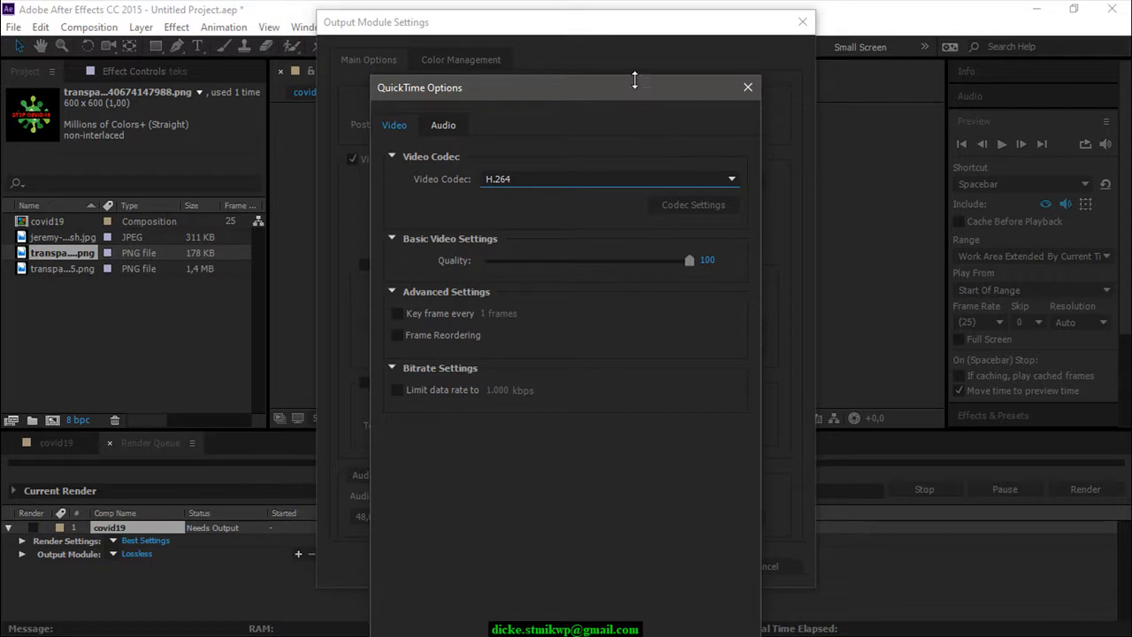
pyautogui.moveTo(634, 89); pyautogui.dragTo(636, 20)
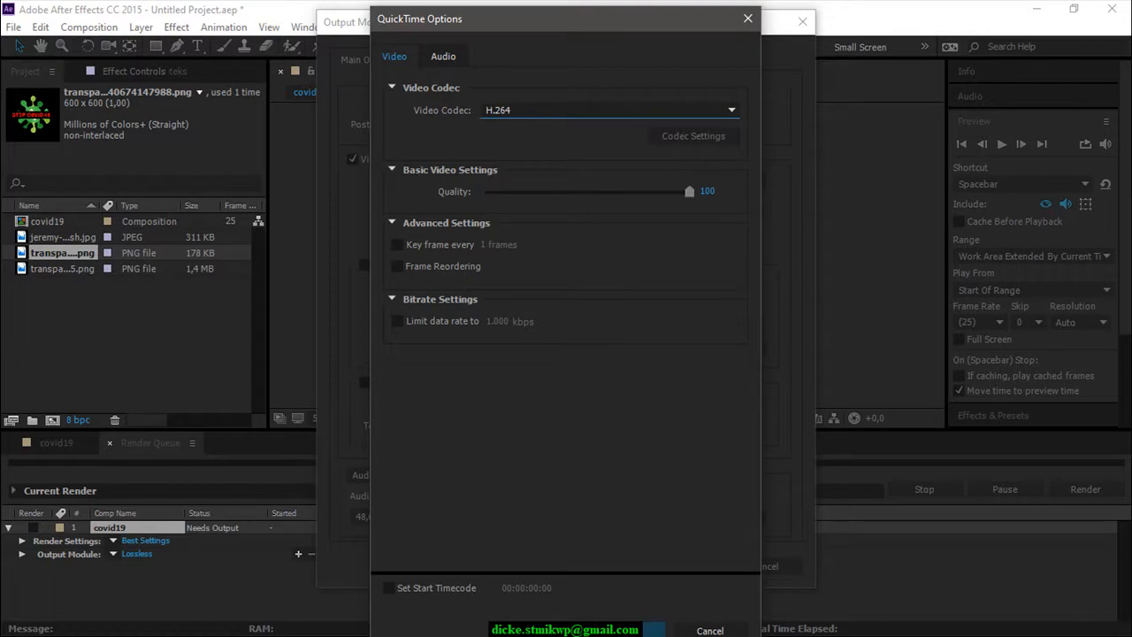
pyautogui.moveTo(651, 14); pyautogui.dragTo(651, 7)
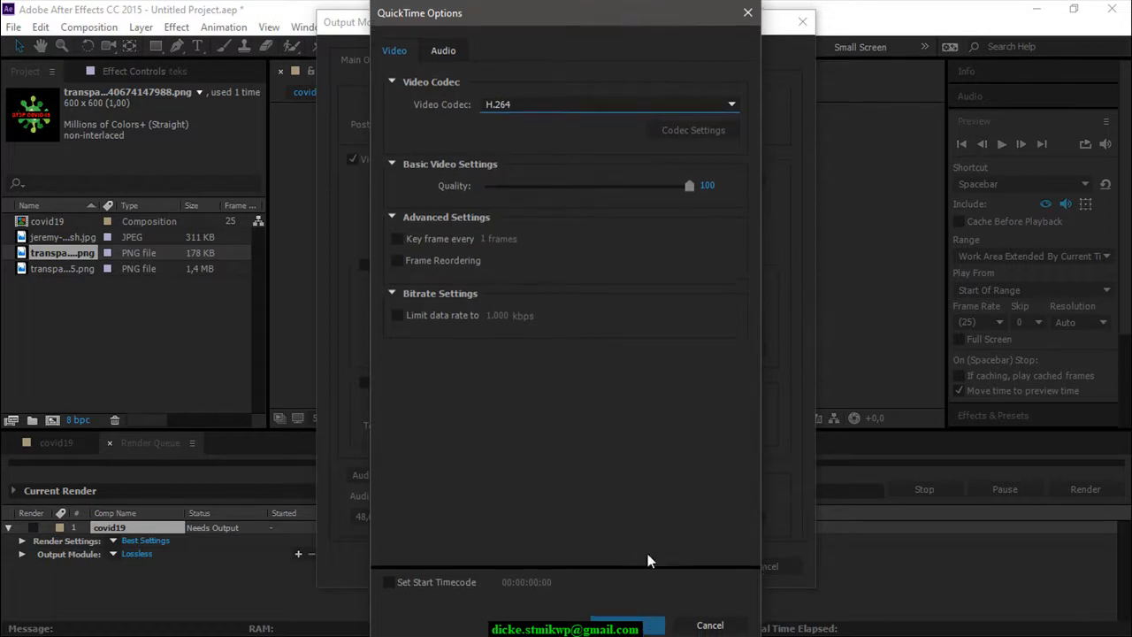
pyautogui.click(643, 628)
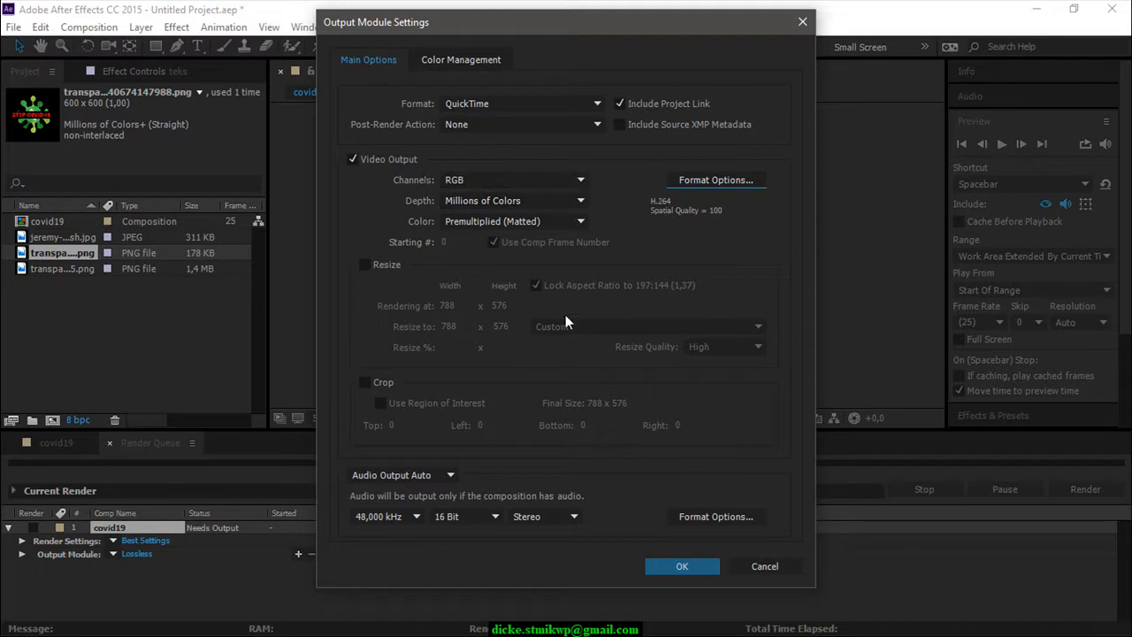
pyautogui.click(696, 566)
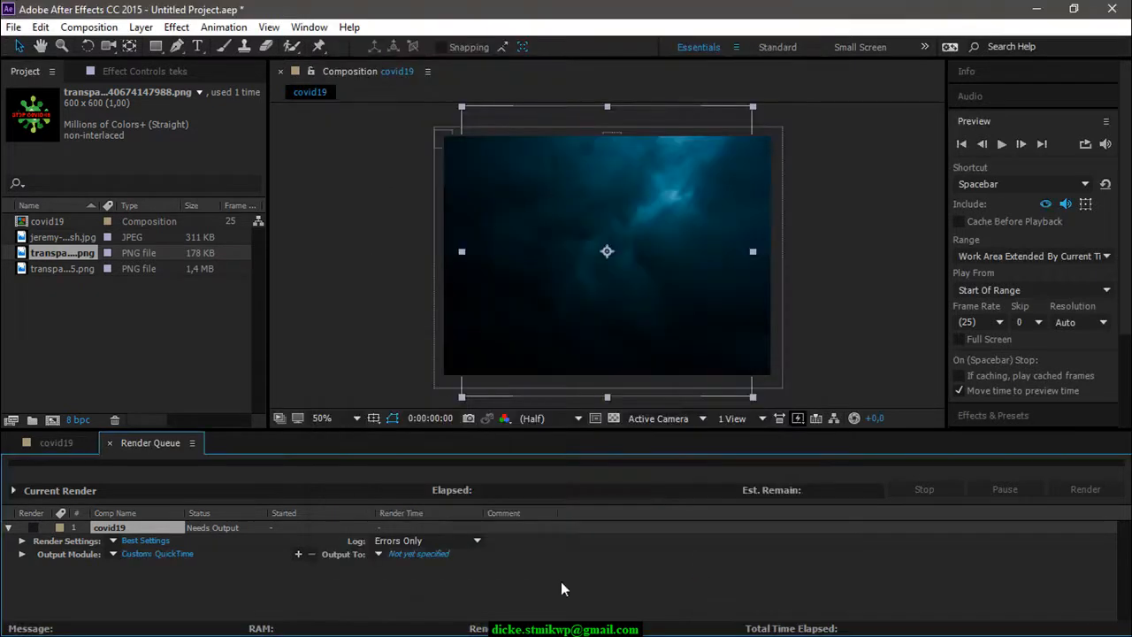
# - Set the render output to covid19_ as a QuickTime movie in the Video Tutorial AE folder and render it
pyautogui.click(406, 553)
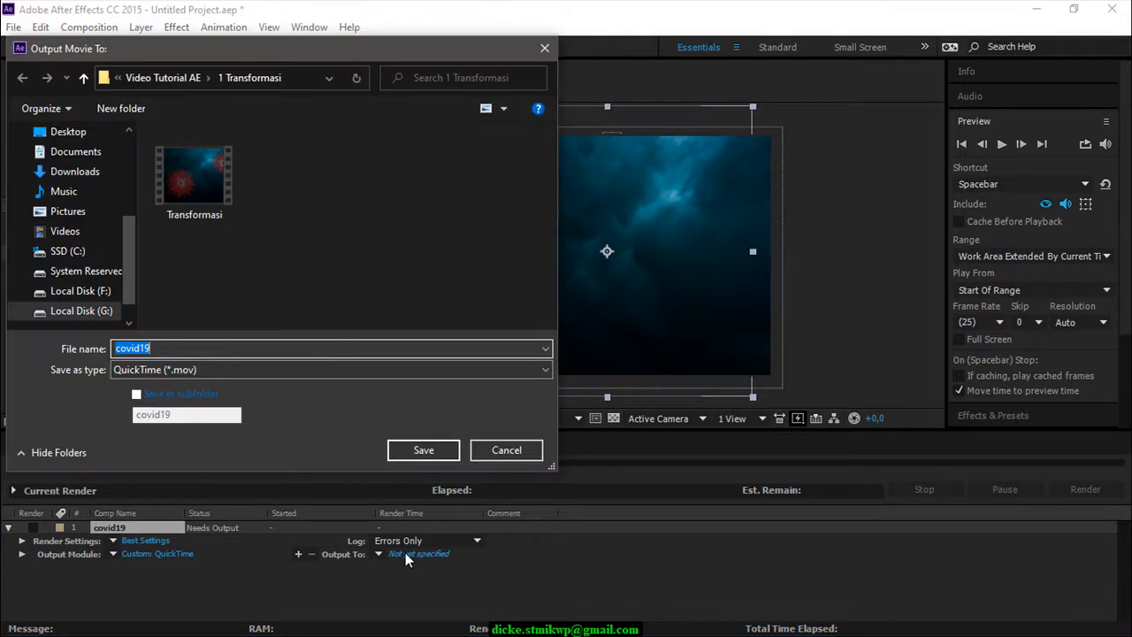
pyautogui.click(164, 84)
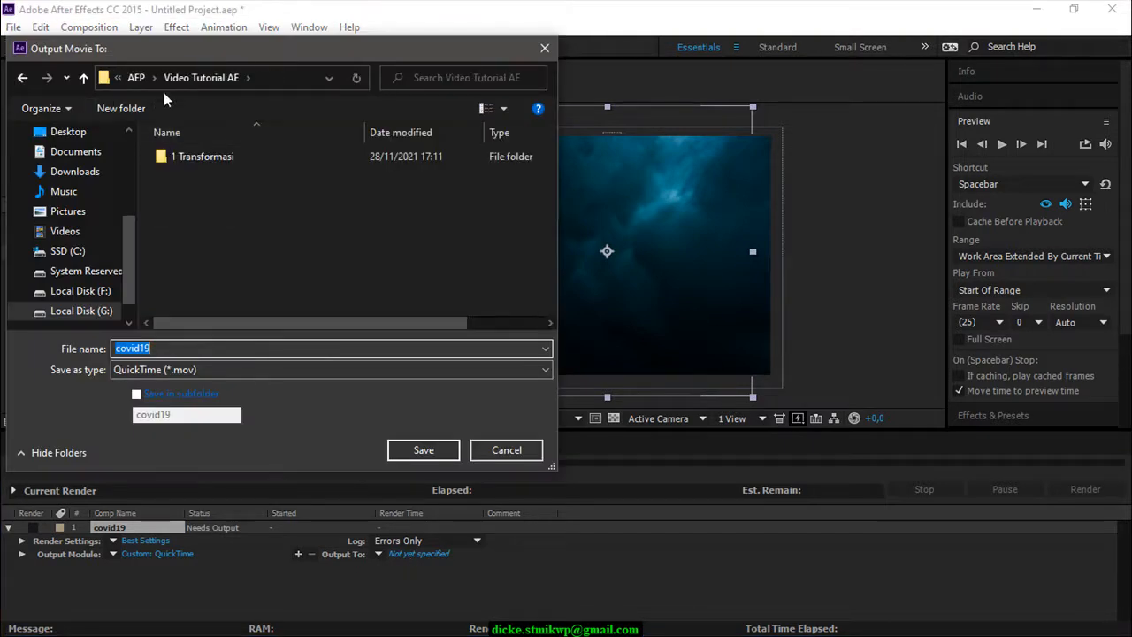
pyautogui.click(157, 348)
pyautogui.write('_')
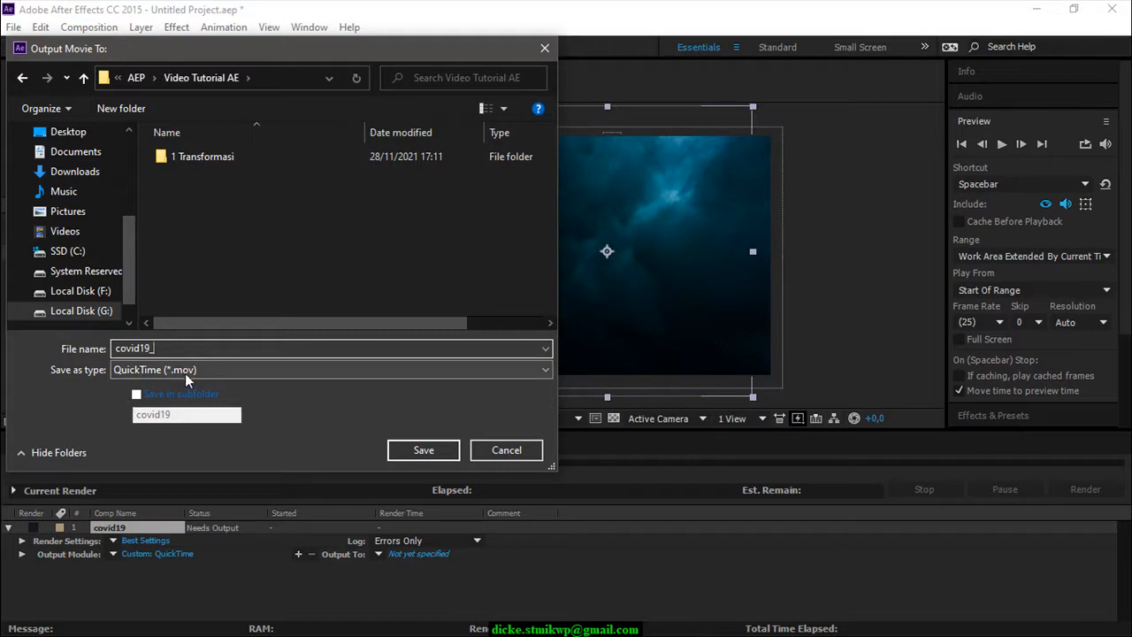
pyautogui.click(445, 452)
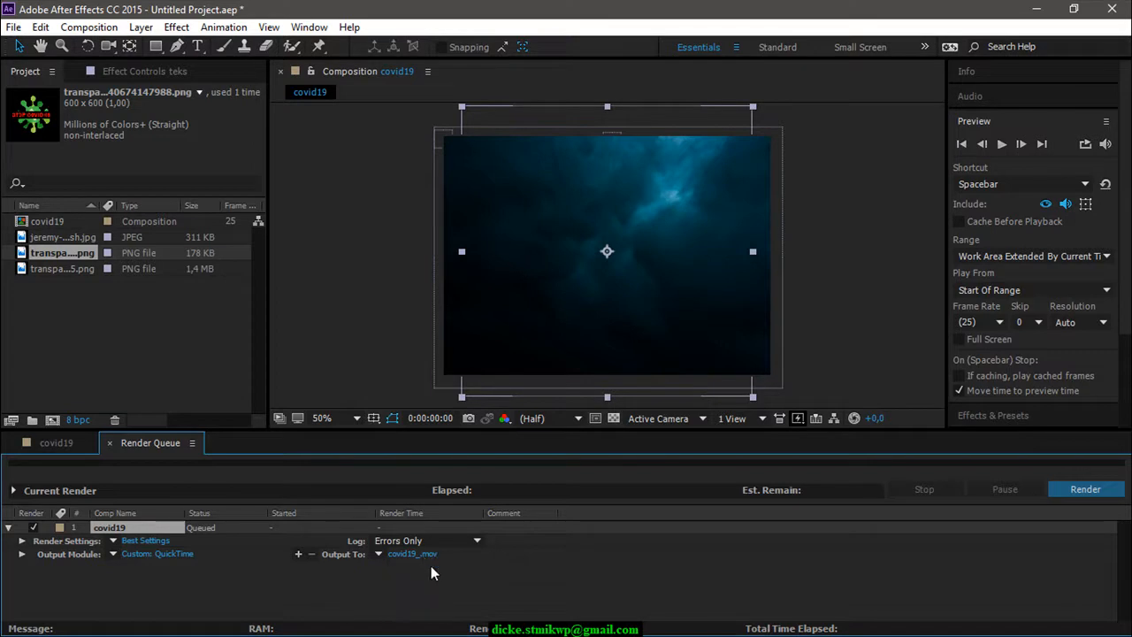
pyautogui.click(1086, 492)
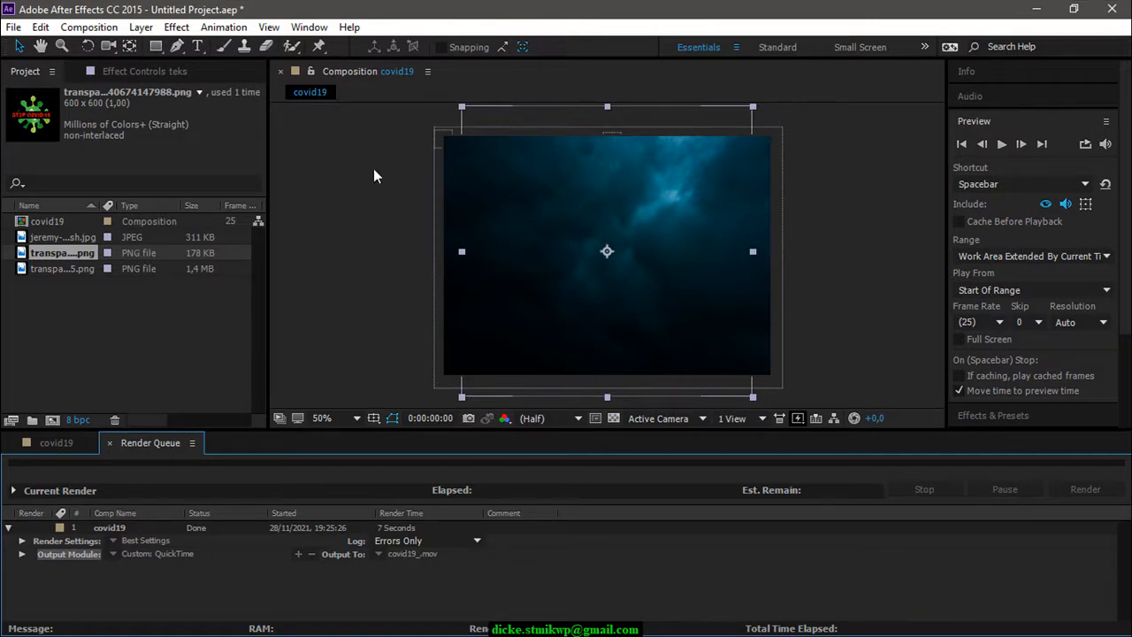
# - Save the project as 1 Transformasi_ in the 1 Transformasi folder
pyautogui.click(12, 28)
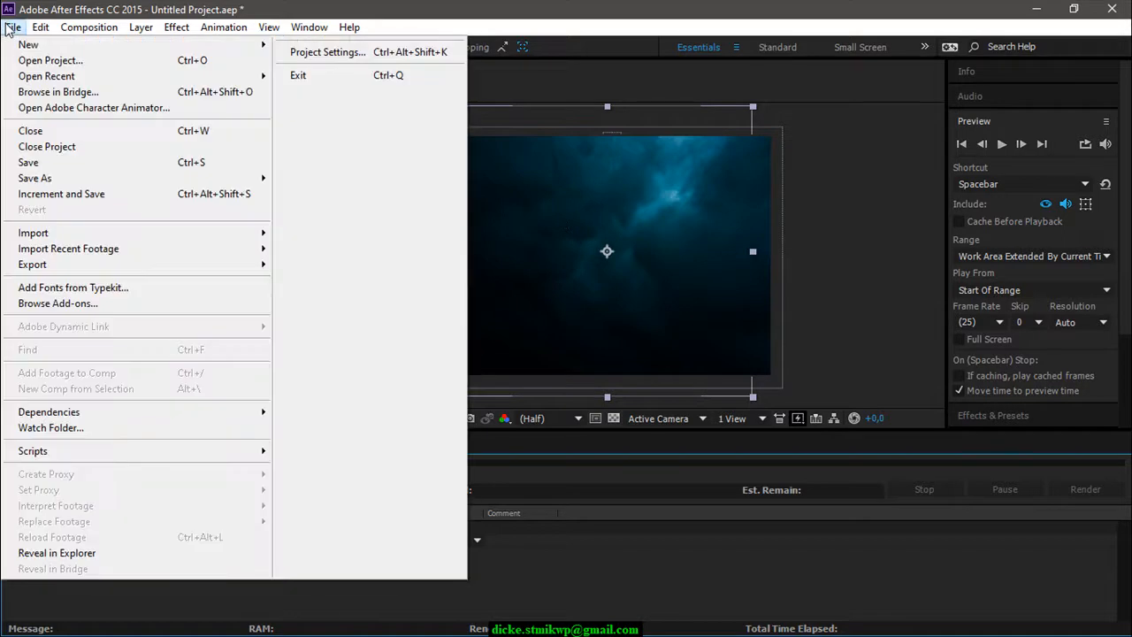
pyautogui.click(35, 163)
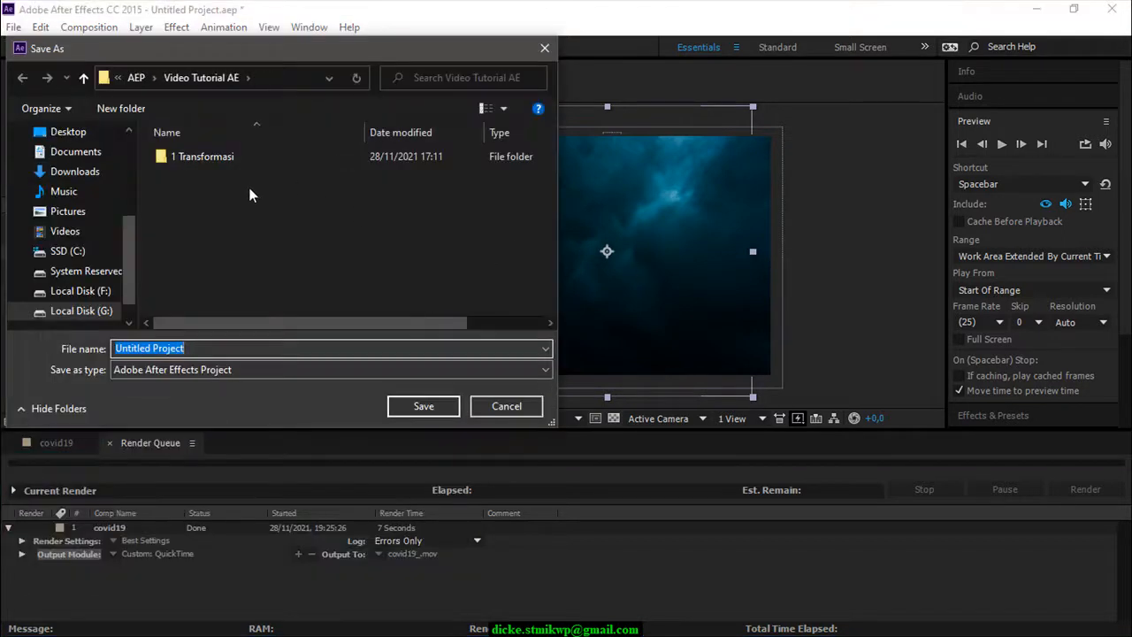
pyautogui.doubleClick(218, 154)
pyautogui.click(212, 196)
pyautogui.click(216, 347)
pyautogui.click(216, 346)
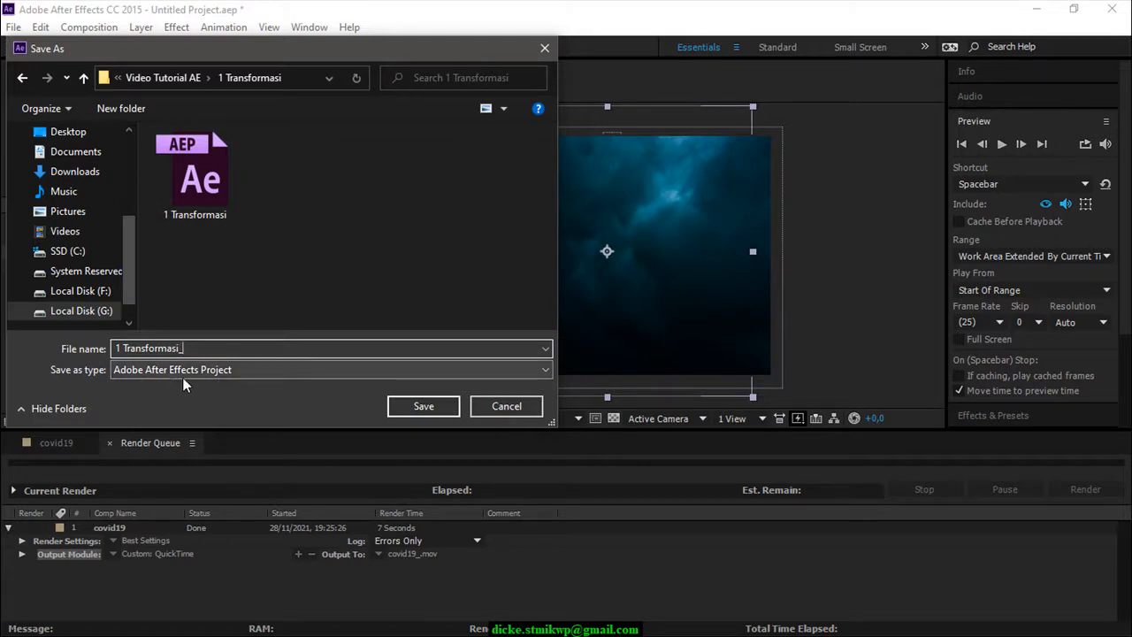
pyautogui.click(424, 406)
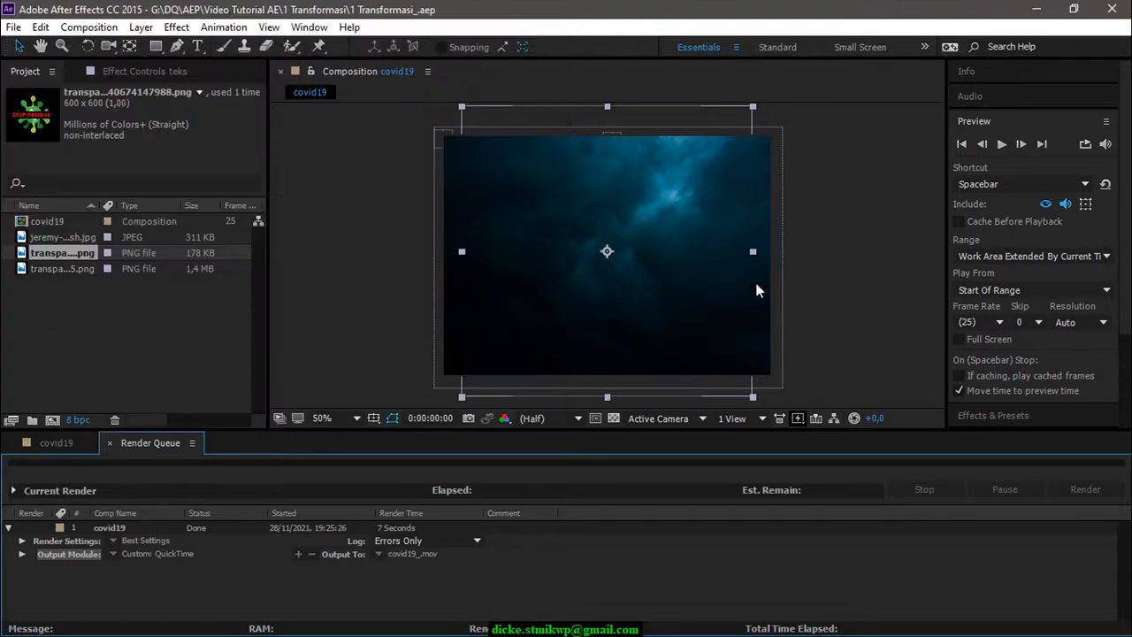
# - Switch to File Explorer and open the rendered covid19_ movie from the Video Tutorial AE folder with MPC-HC (x64)
pyautogui.click(1034, 10)
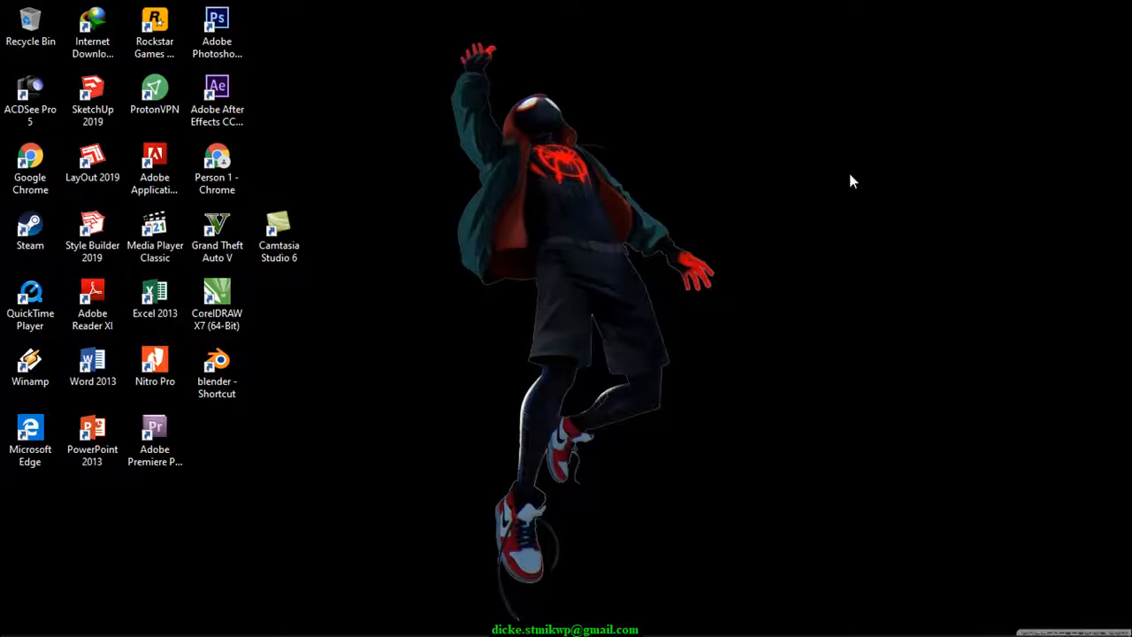
pyautogui.click(142, 620)
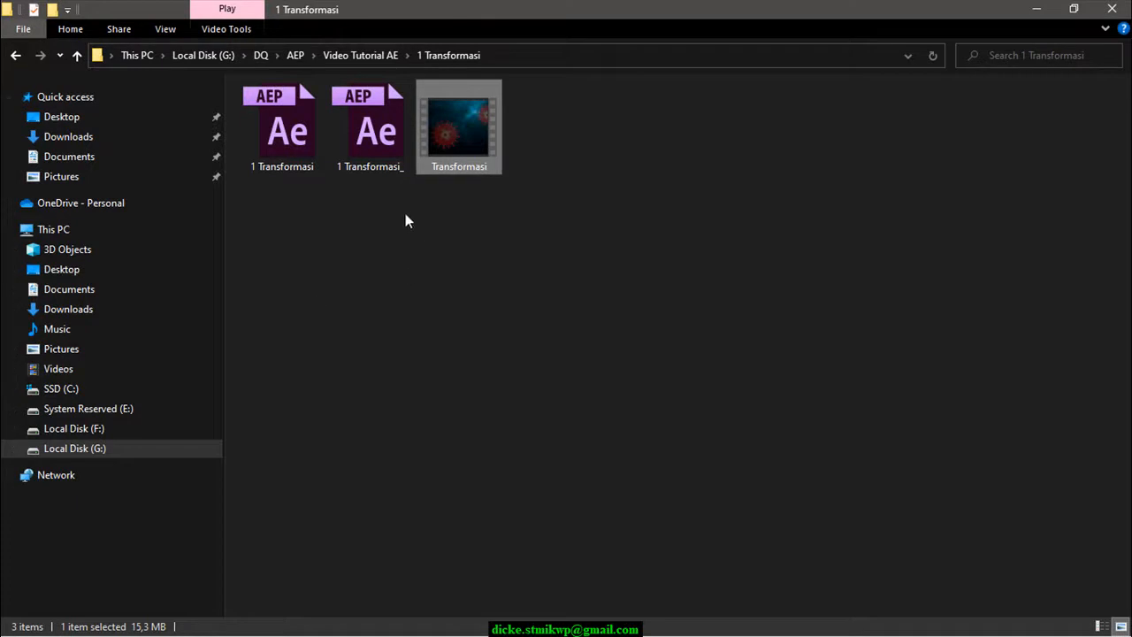
pyautogui.click(360, 56)
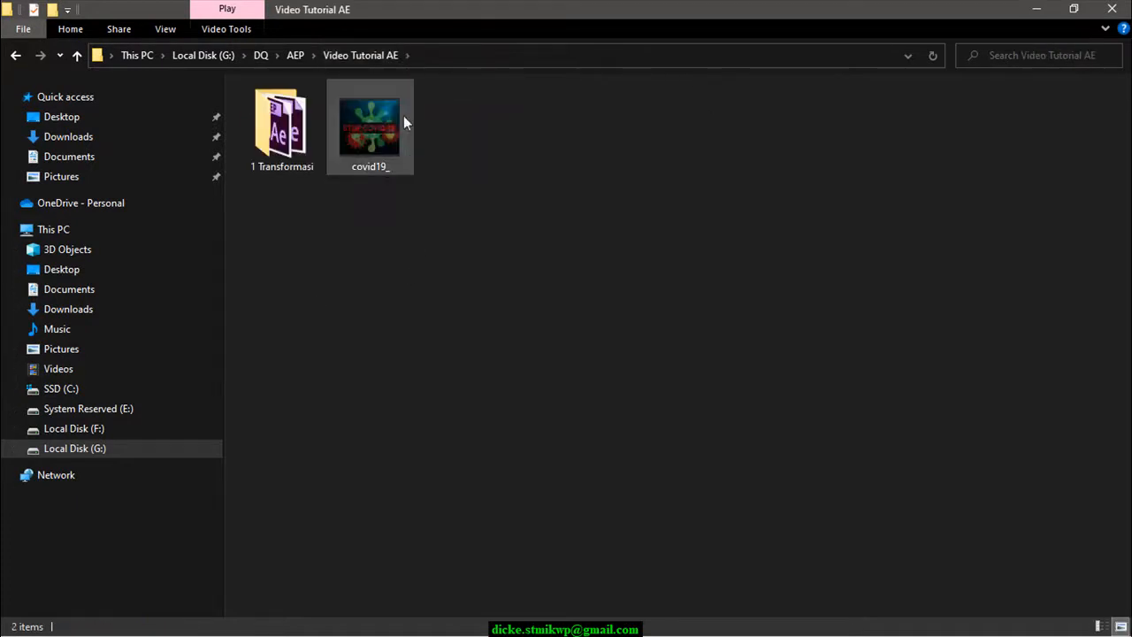
pyautogui.rightClick(354, 125)
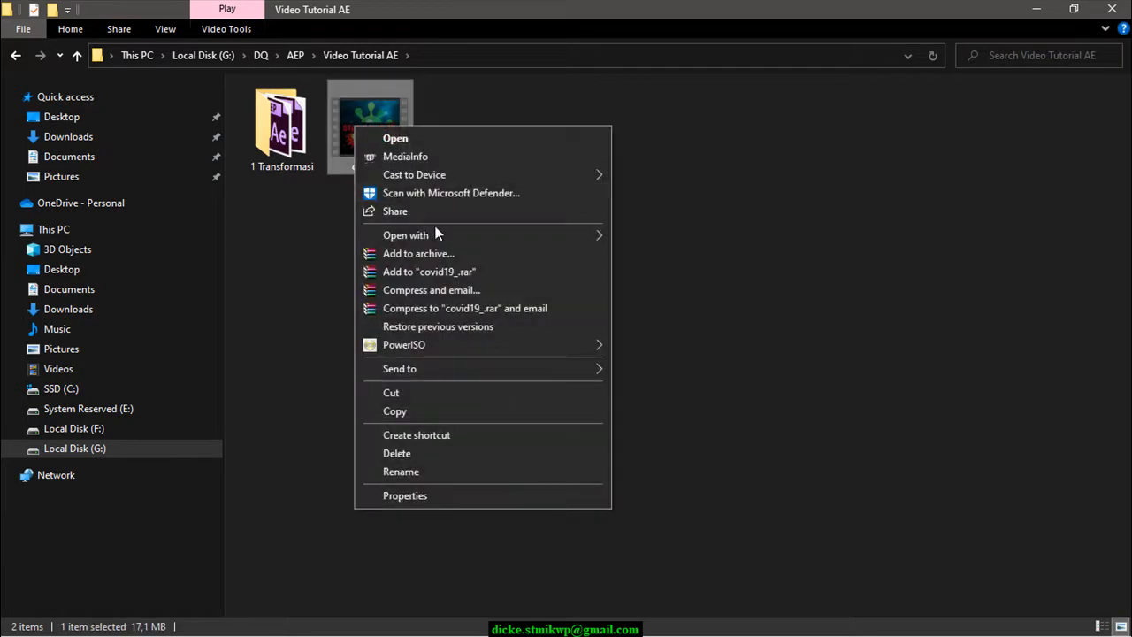
pyautogui.moveTo(449, 237)
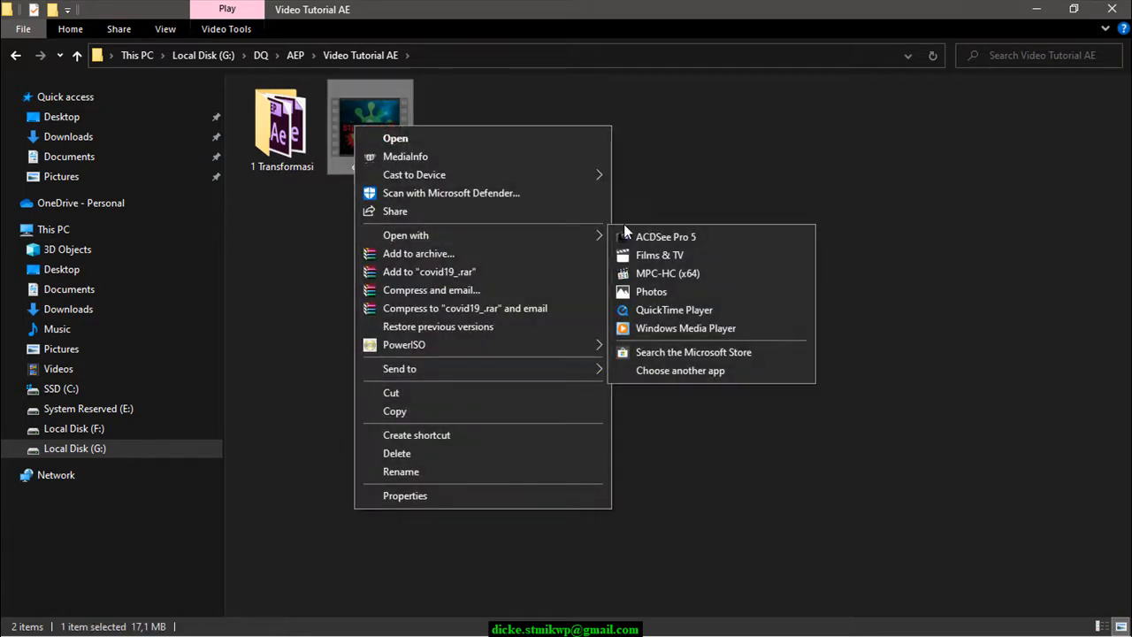
pyautogui.click(666, 274)
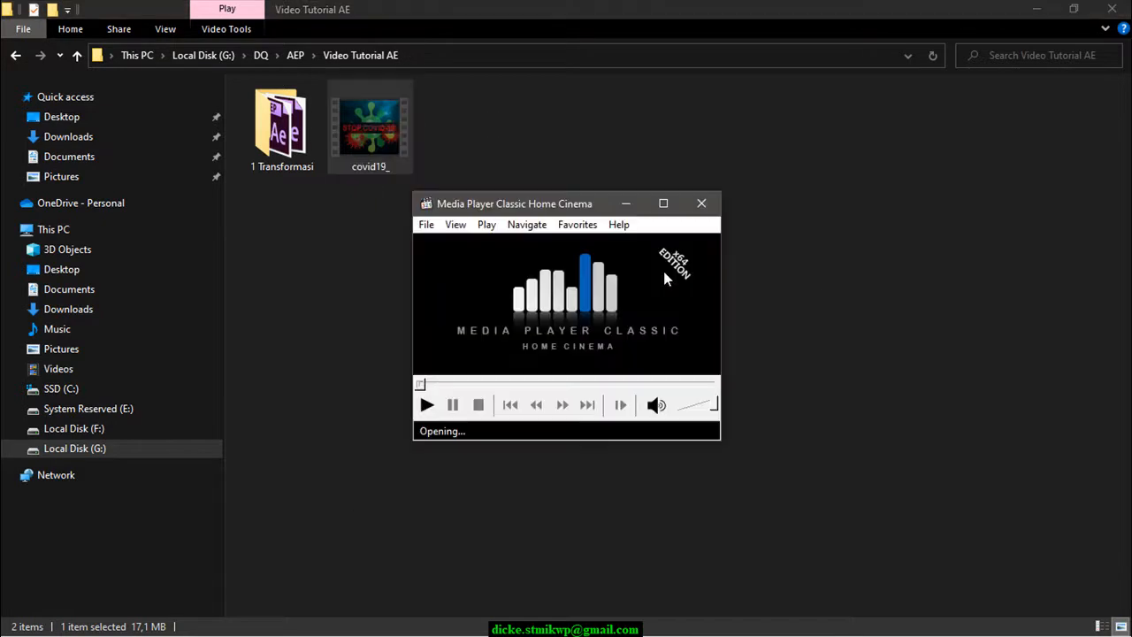